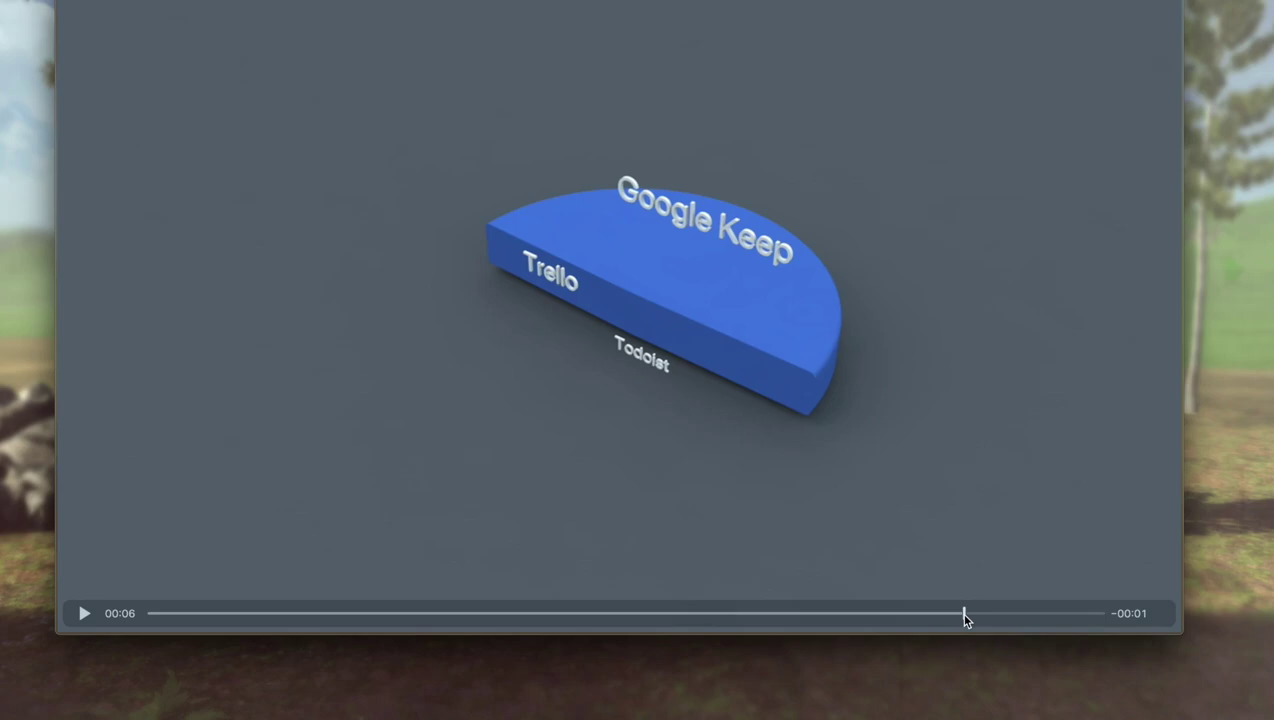
- Play the preview video of the labelled pie chart animation
{"action": "key", "text": "space"}
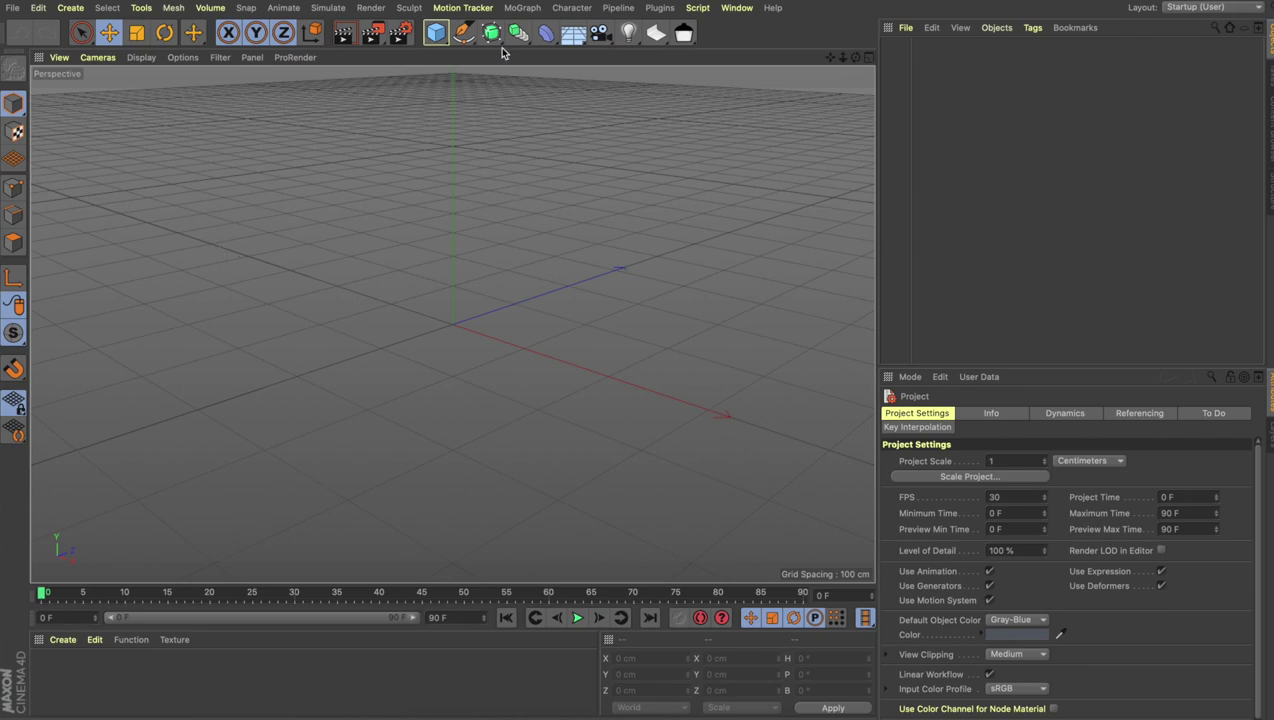
- Add a cylinder primitive and flatten it into a disc about 13.9 cm high
{"action": "left_click_drag", "start_coordinate": [437, 33], "coordinate": [720, 61]}
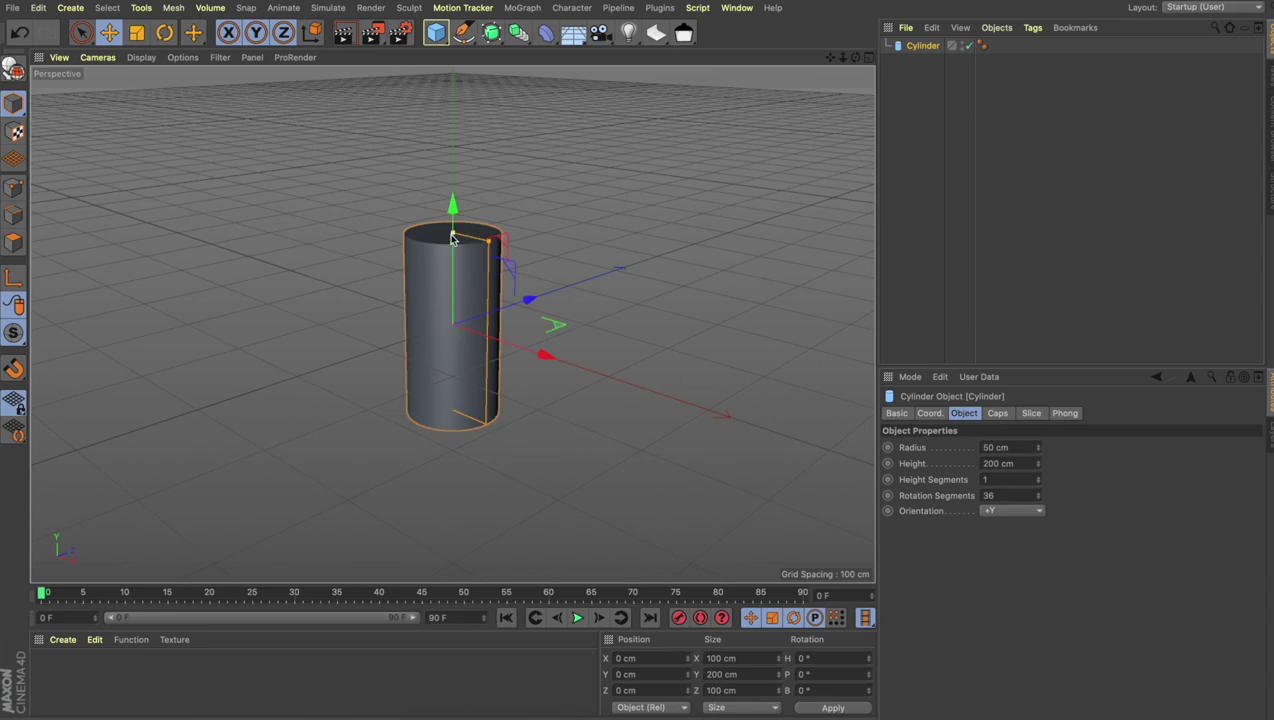
{"action": "left_click_drag", "start_coordinate": [452, 236], "coordinate": [452, 323]}
{"action": "left_click", "coordinate": [371, 371]}
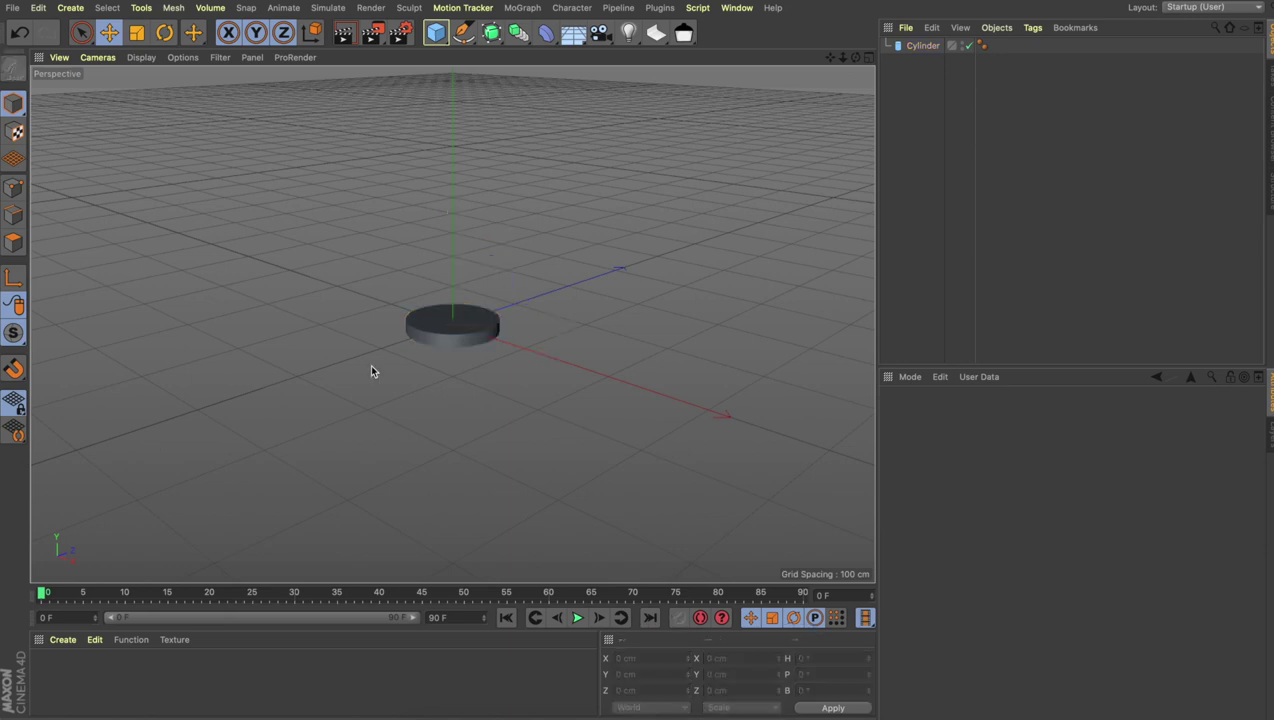
{"action": "scroll", "coordinate": [371, 371], "scroll_direction": "up", "scroll_amount": 6}
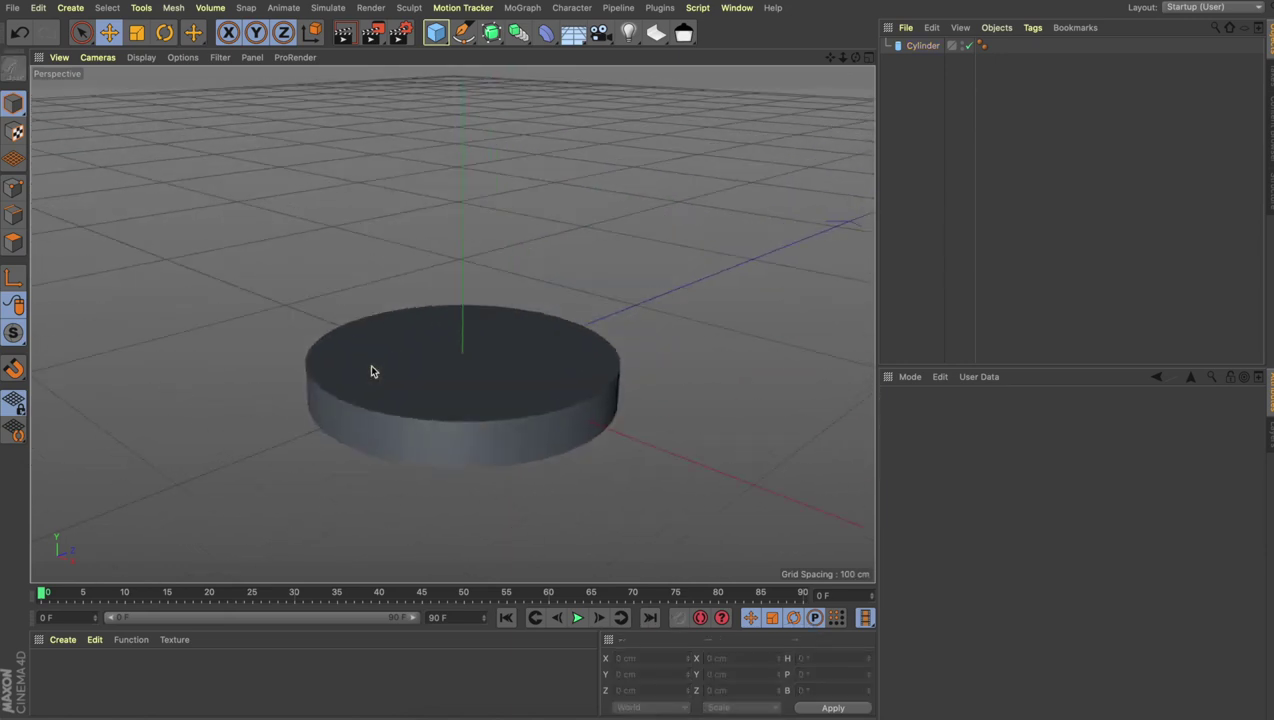
{"action": "scroll", "coordinate": [371, 371], "scroll_direction": "down", "scroll_amount": 5}
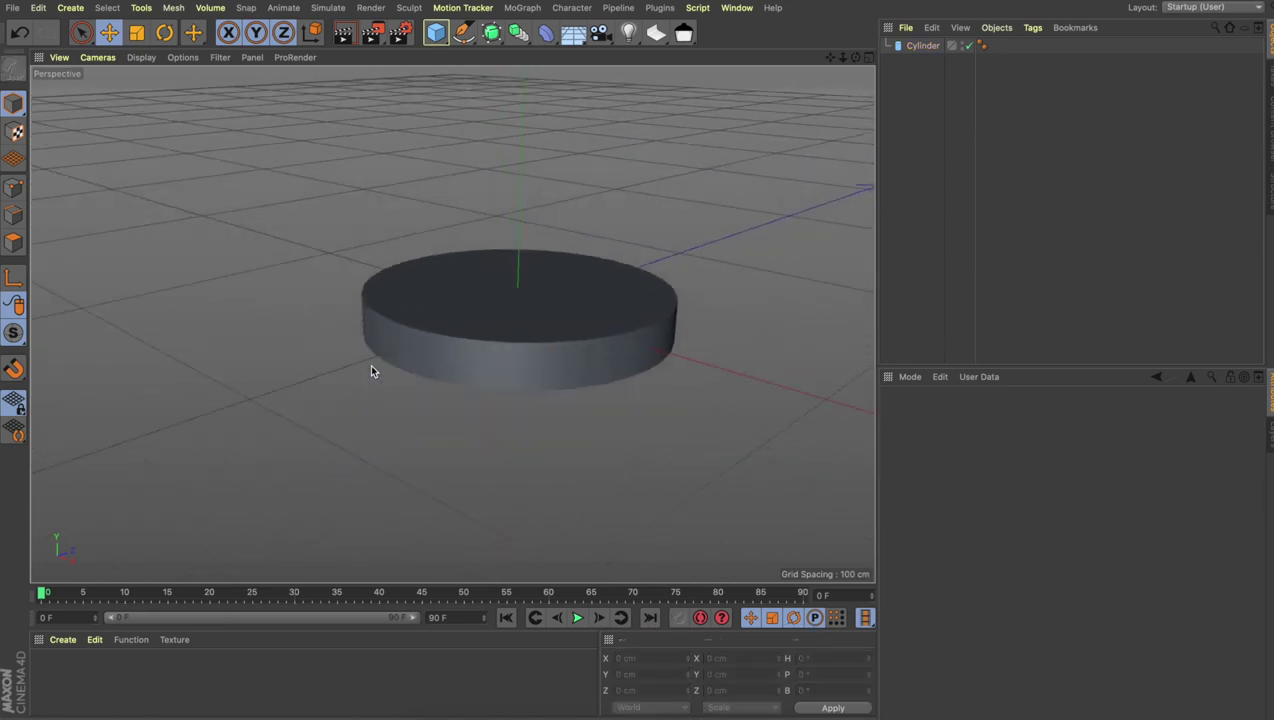
- Raise the disc along the Y axis to about 11.3 cm
{"action": "left_click", "coordinate": [455, 336]}
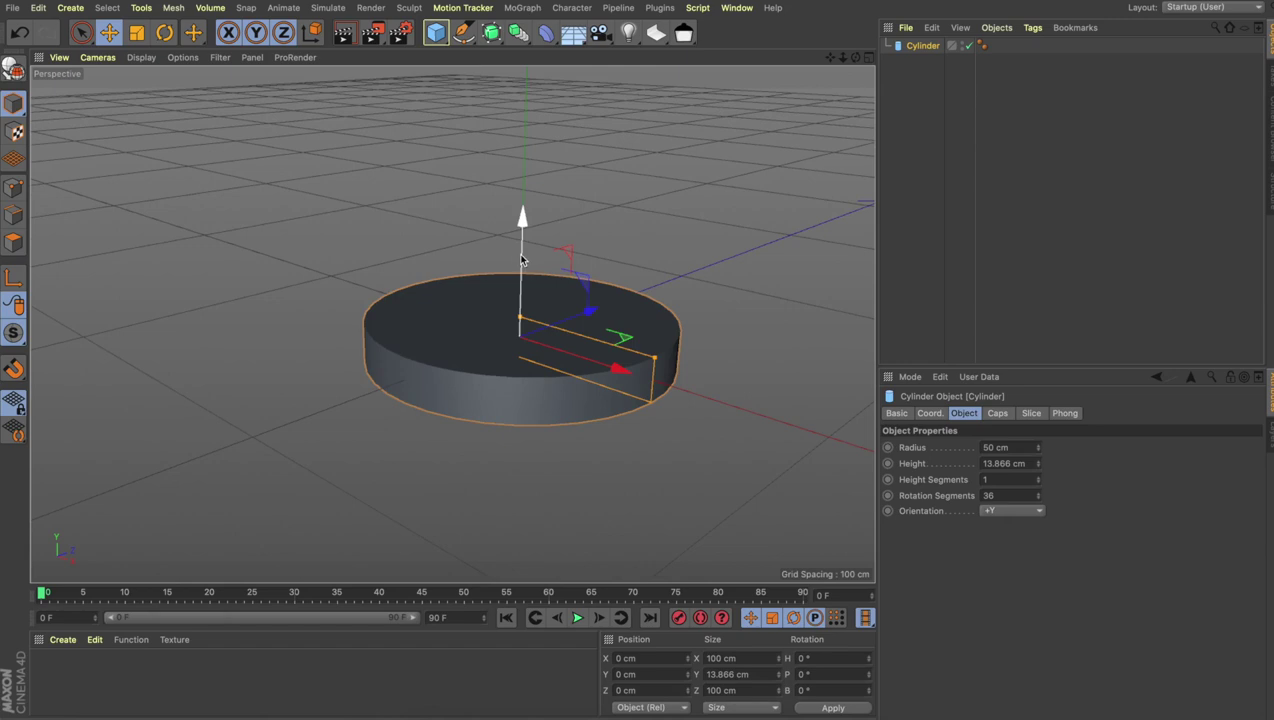
{"action": "left_click_drag", "start_coordinate": [520, 260], "coordinate": [523, 222]}
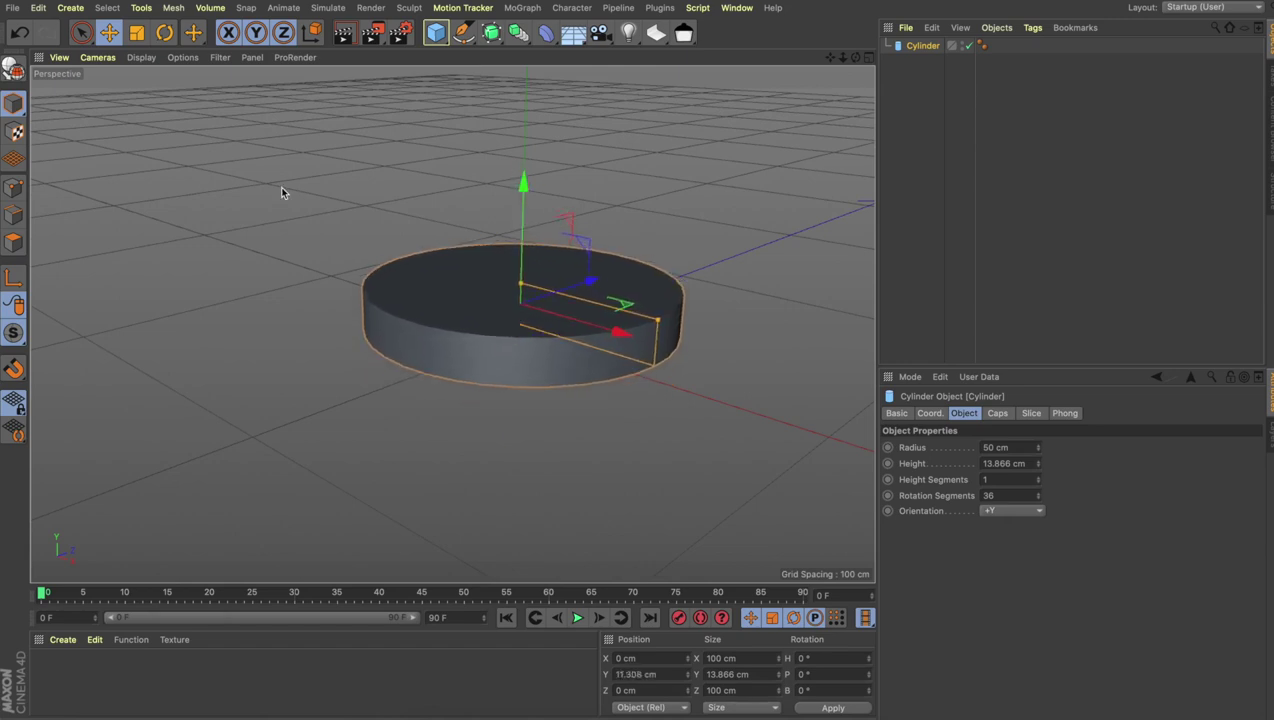
{"action": "key", "text": "super+z"}
{"action": "key", "text": "super+z"}
{"action": "left_click_drag", "start_coordinate": [280, 186], "coordinate": [266, 209], "text": "alt"}
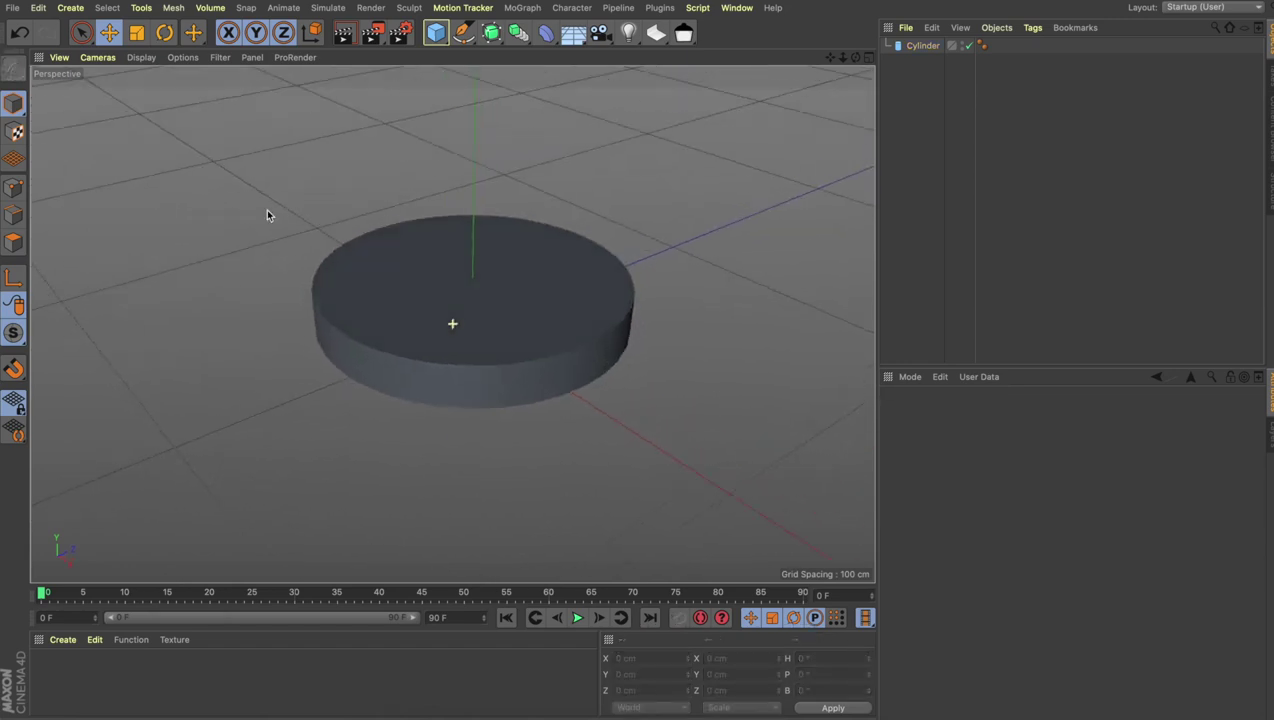
{"action": "scroll", "coordinate": [266, 209], "scroll_direction": "up", "scroll_amount": 3}
- Switch the perspective view's display mode to Gouraud Shading (Lines)
{"action": "left_click", "coordinate": [364, 279]}
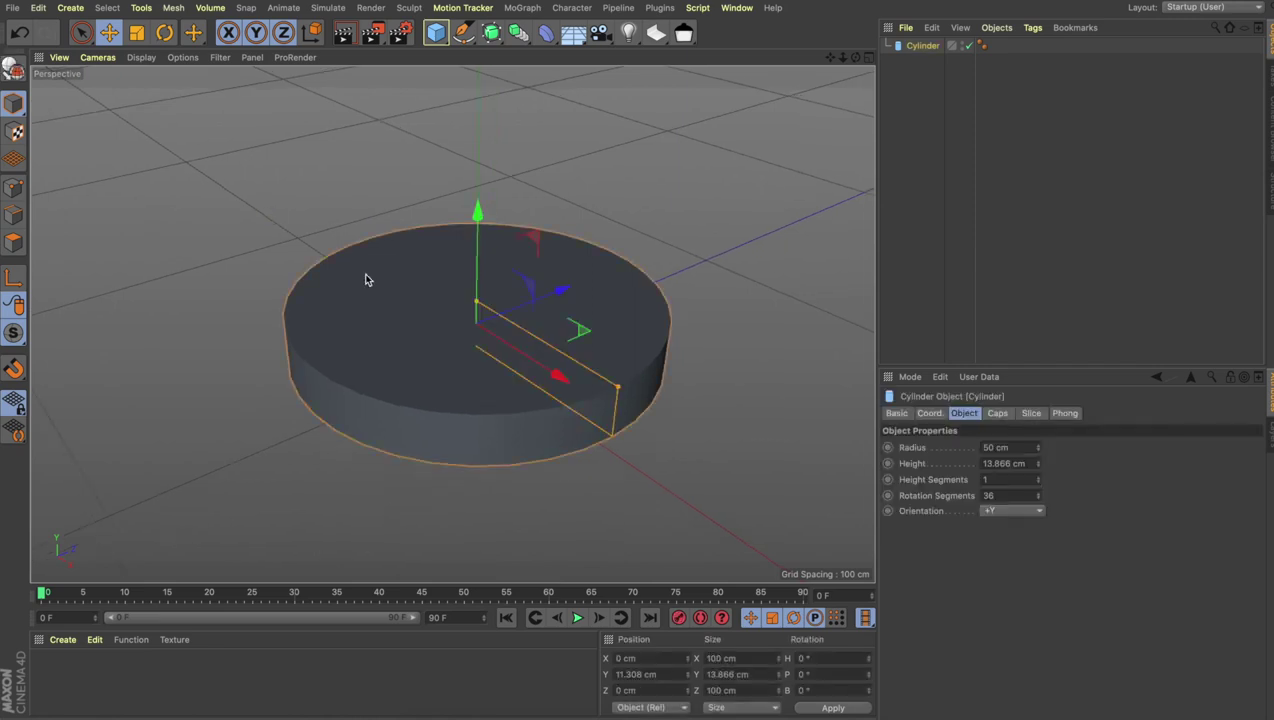
{"action": "left_click", "coordinate": [140, 57]}
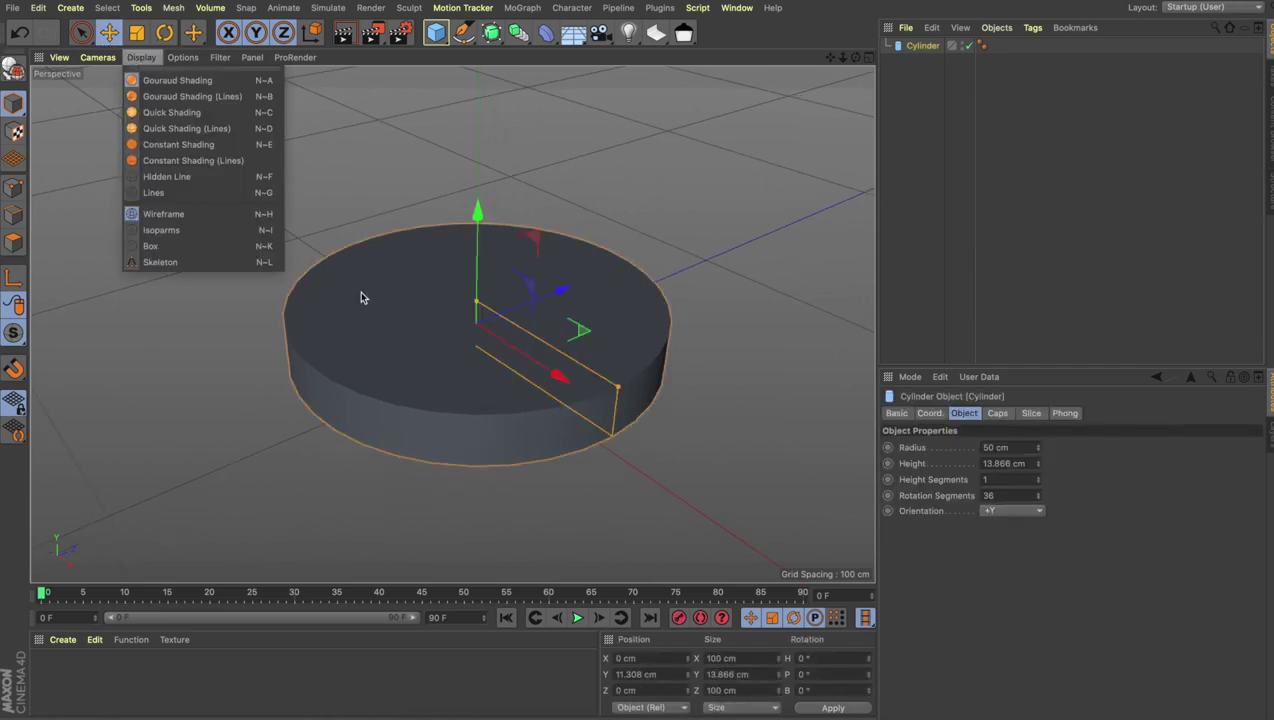
{"action": "left_click", "coordinate": [371, 336]}
{"action": "left_click", "coordinate": [140, 57]}
{"action": "left_click", "coordinate": [137, 96]}
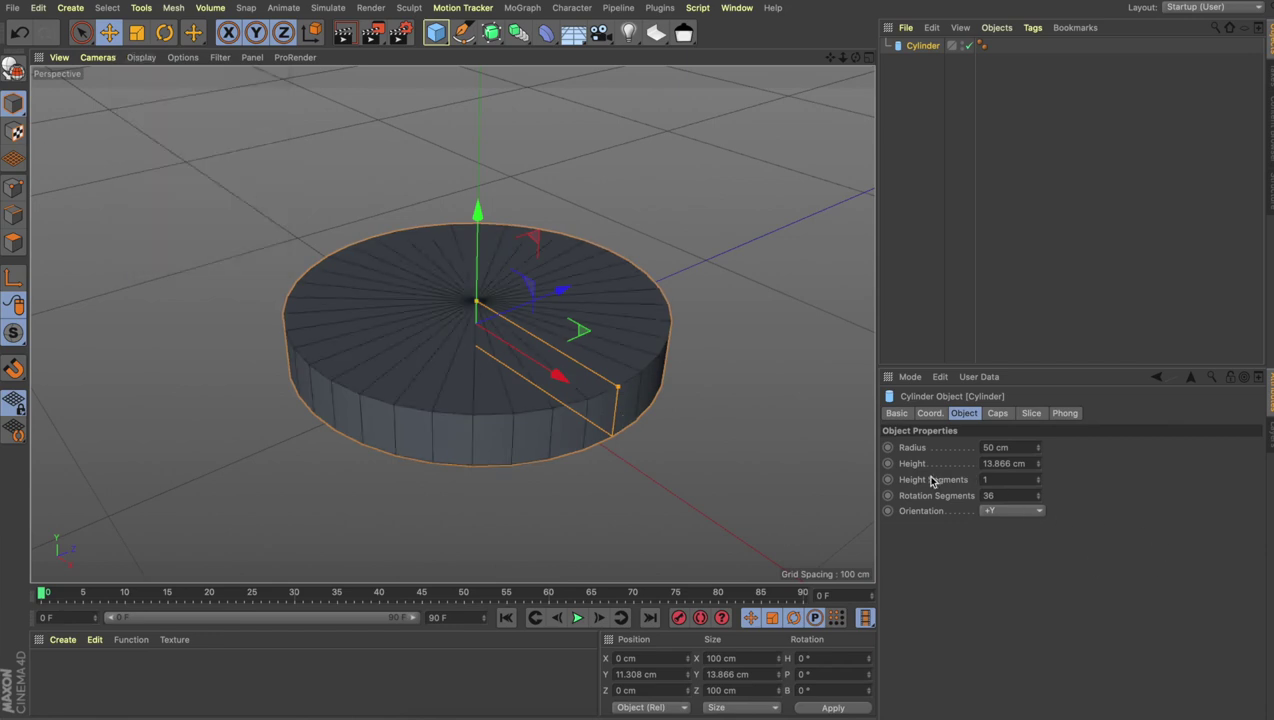
- Set the cylinder's rotation segments to 60 and its height segments to 4
{"action": "left_click", "coordinate": [1008, 495]}
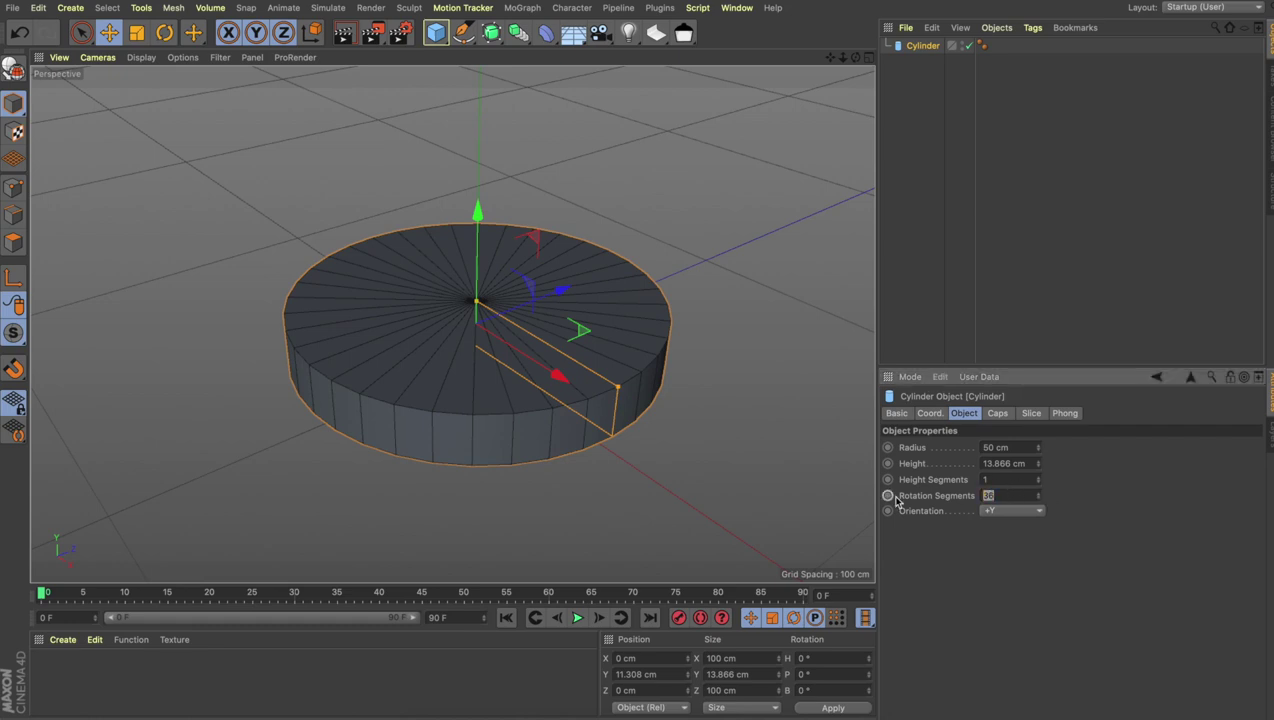
{"action": "left_click", "coordinate": [986, 480]}
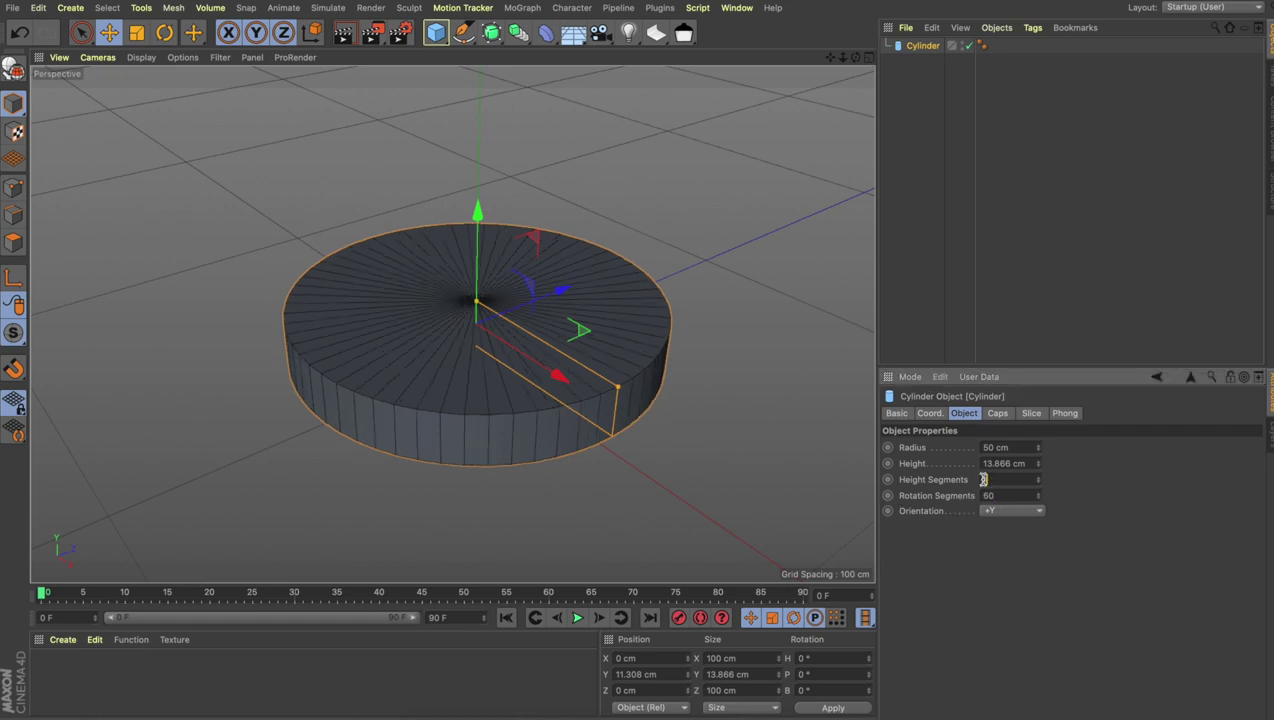
{"action": "key", "text": "Return"}
{"action": "left_click", "coordinate": [683, 435]}
{"action": "left_click", "coordinate": [553, 389]}
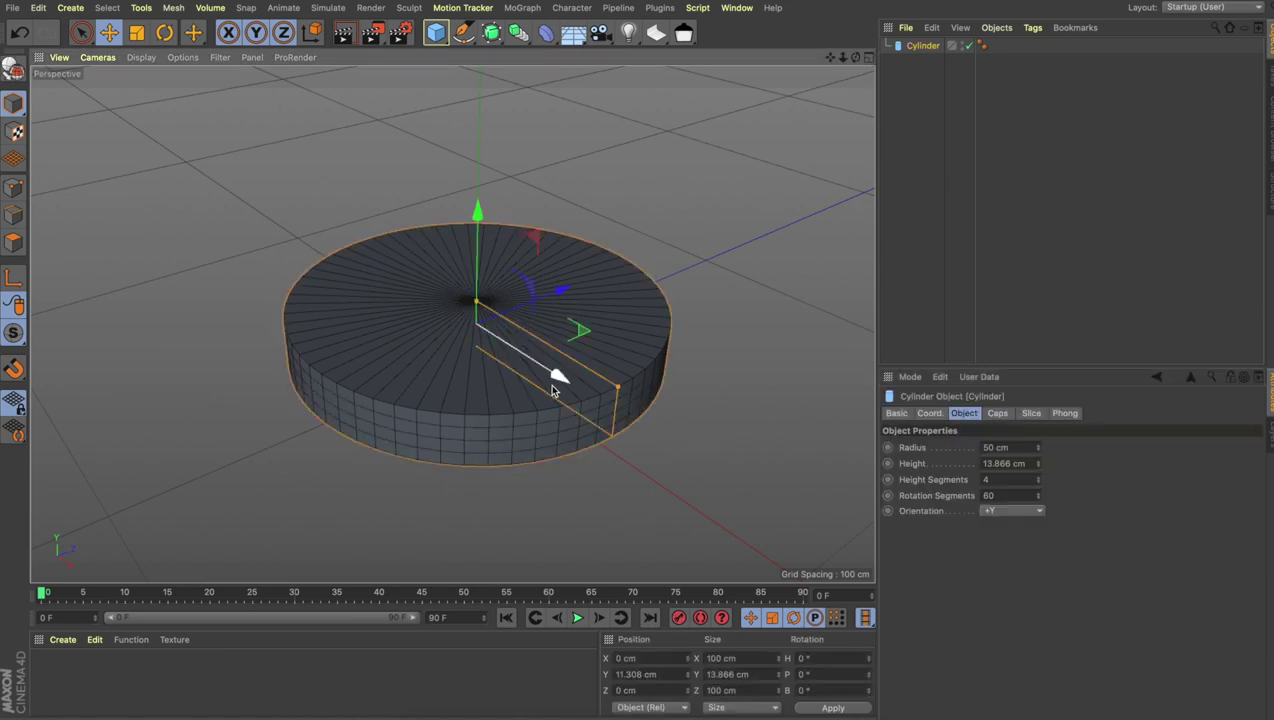
{"action": "left_click", "coordinate": [683, 346]}
{"action": "left_click", "coordinate": [506, 412]}
- Enable the fillet on the cylinder's caps and set the fillet radius to 3 cm
{"action": "left_click", "coordinate": [1005, 414]}
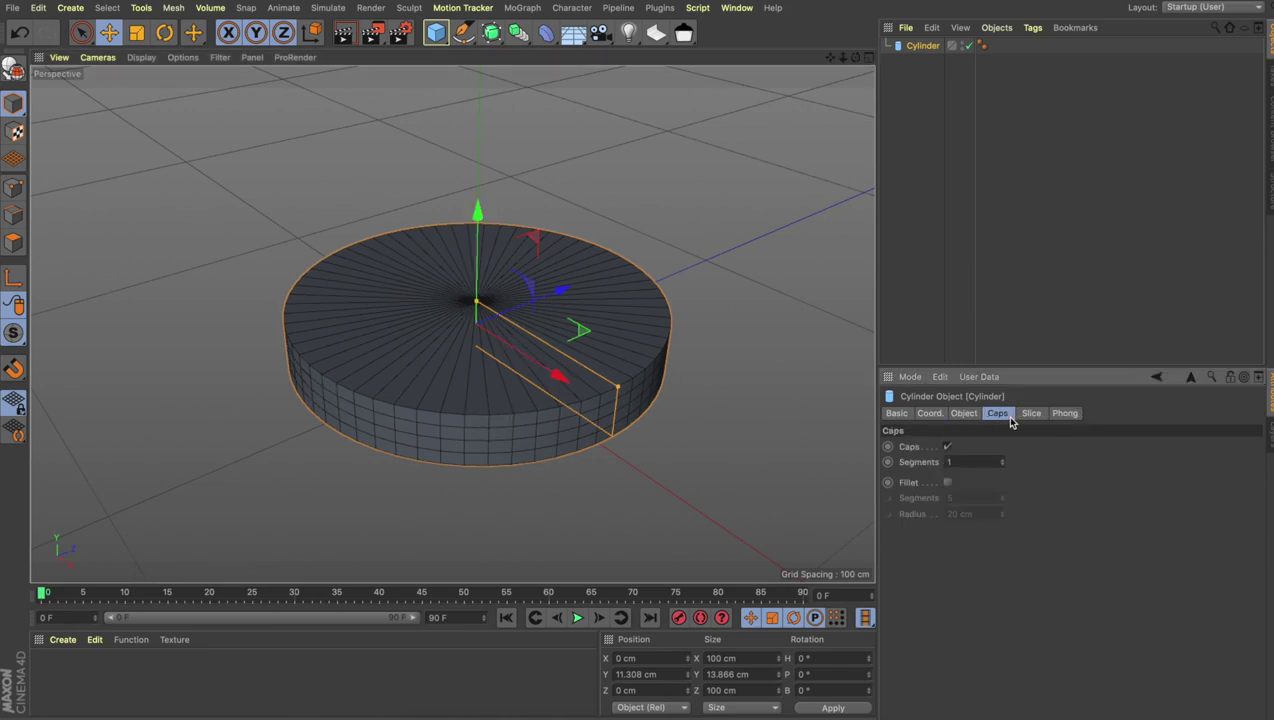
{"action": "left_click", "coordinate": [947, 483]}
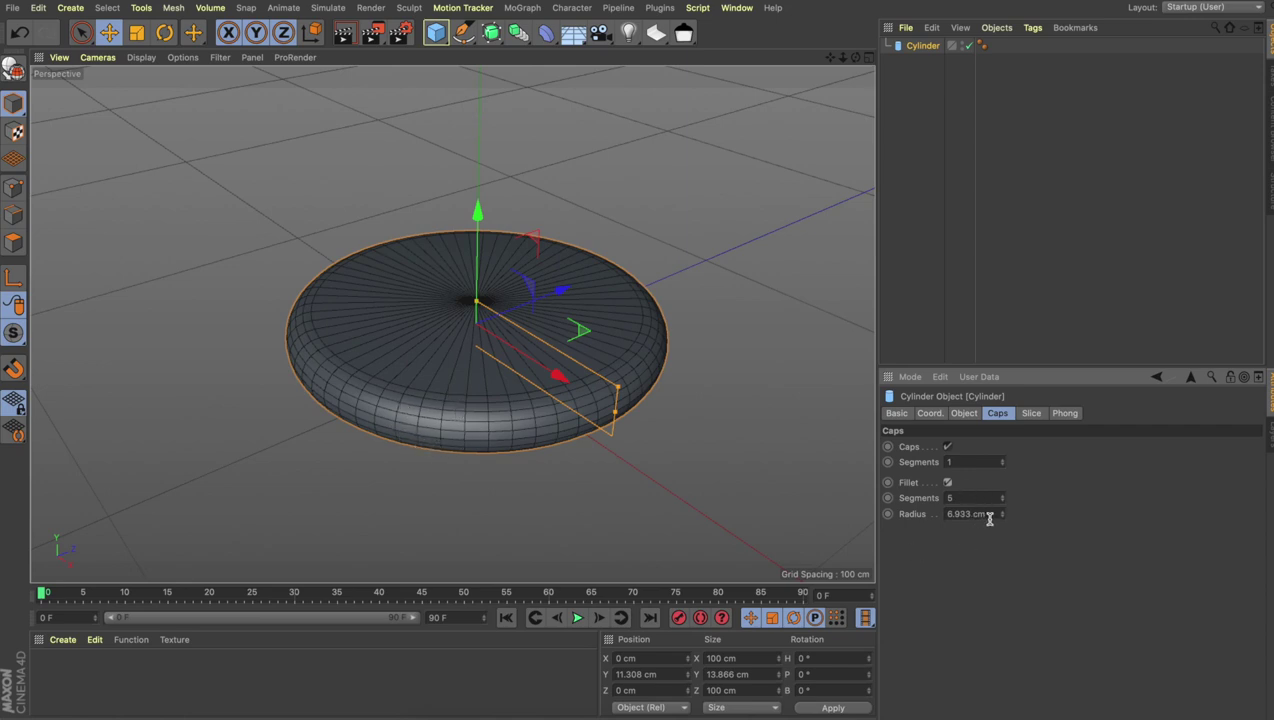
{"action": "left_click_drag", "start_coordinate": [985, 514], "coordinate": [915, 513]}
{"action": "type", "text": "4"}
{"action": "key", "text": "Return"}
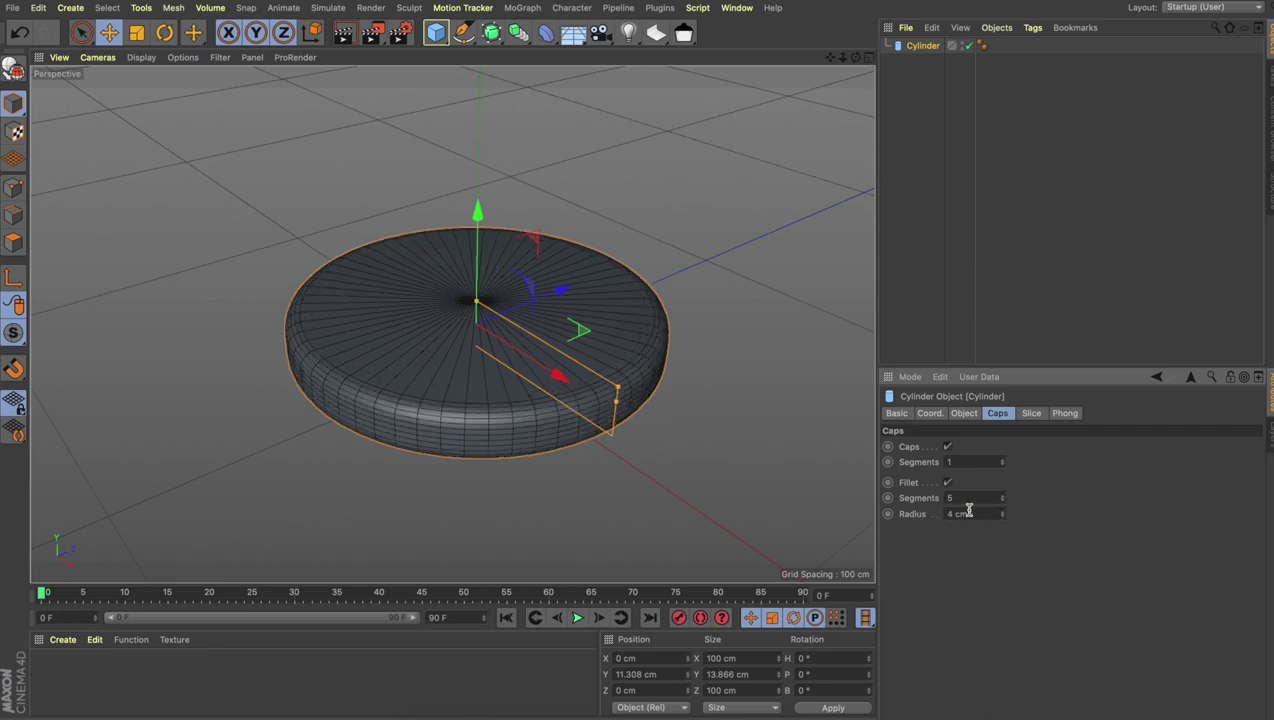
{"action": "left_click_drag", "start_coordinate": [975, 514], "coordinate": [933, 508]}
{"action": "type", "text": "3"}
{"action": "key", "text": "Return"}
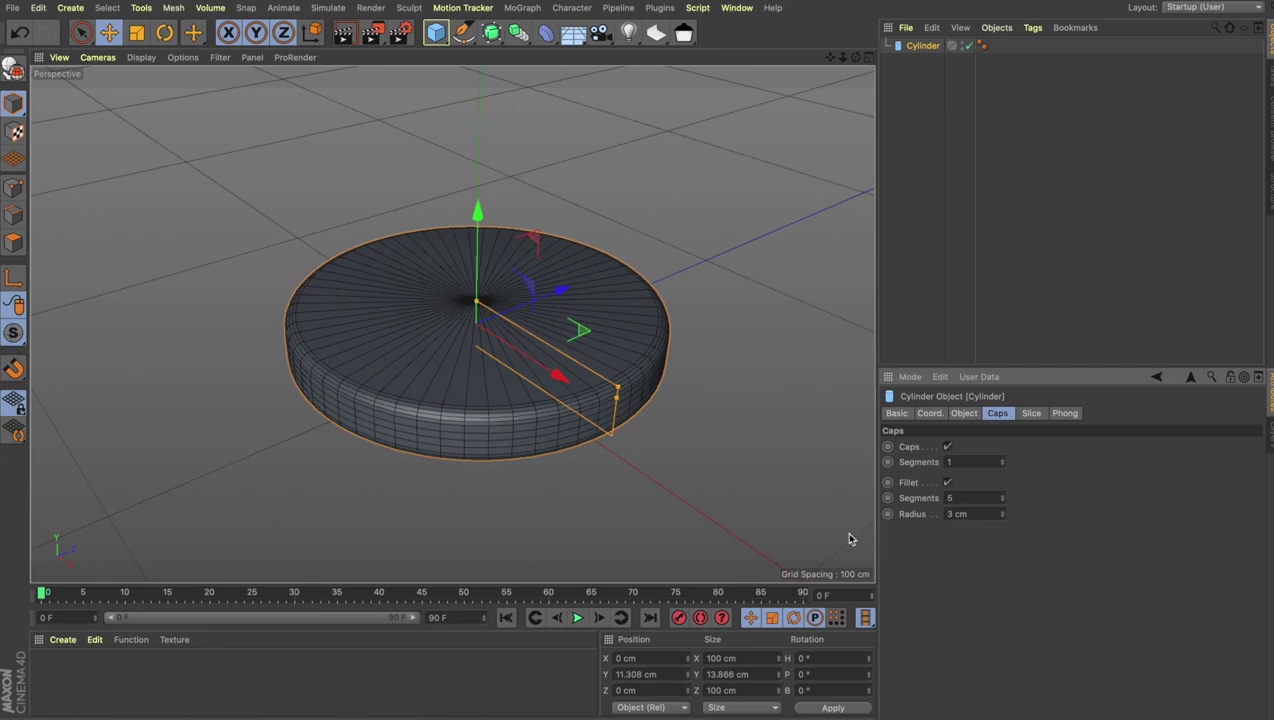
{"action": "left_click", "coordinate": [691, 469]}
{"action": "left_click", "coordinate": [527, 426]}
{"action": "left_click", "coordinate": [702, 412]}
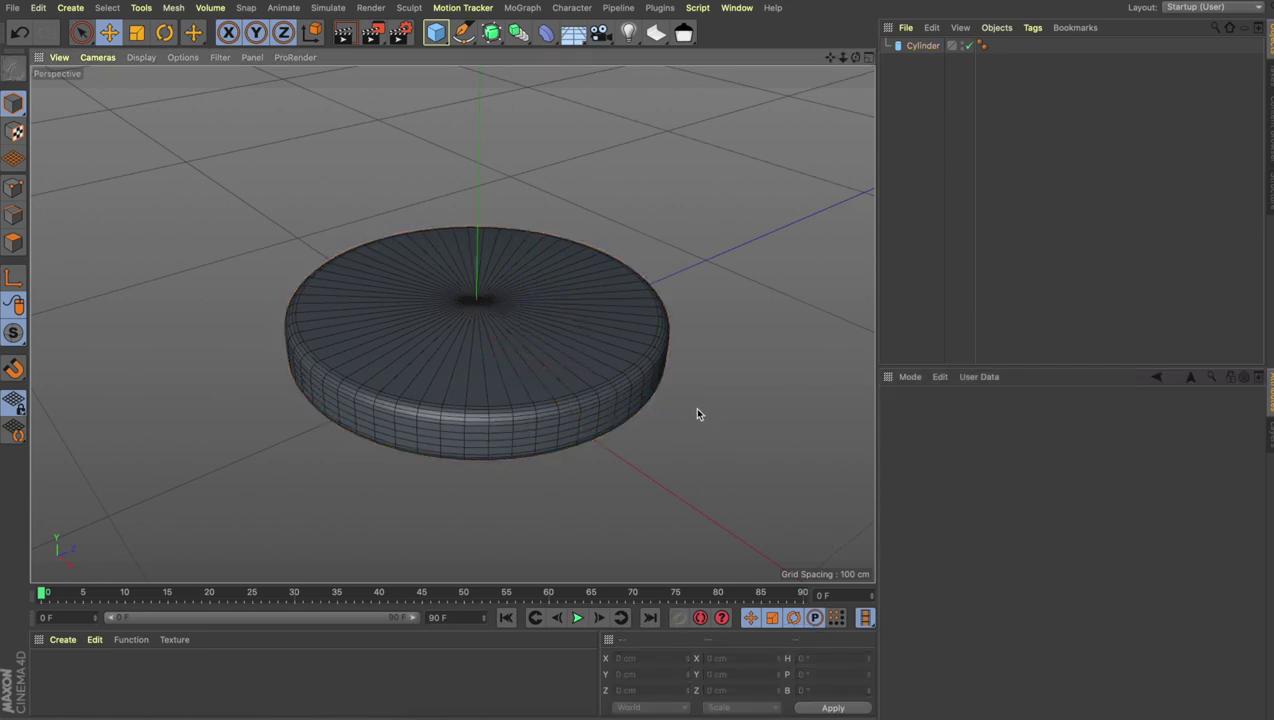
{"action": "left_click", "coordinate": [489, 398]}
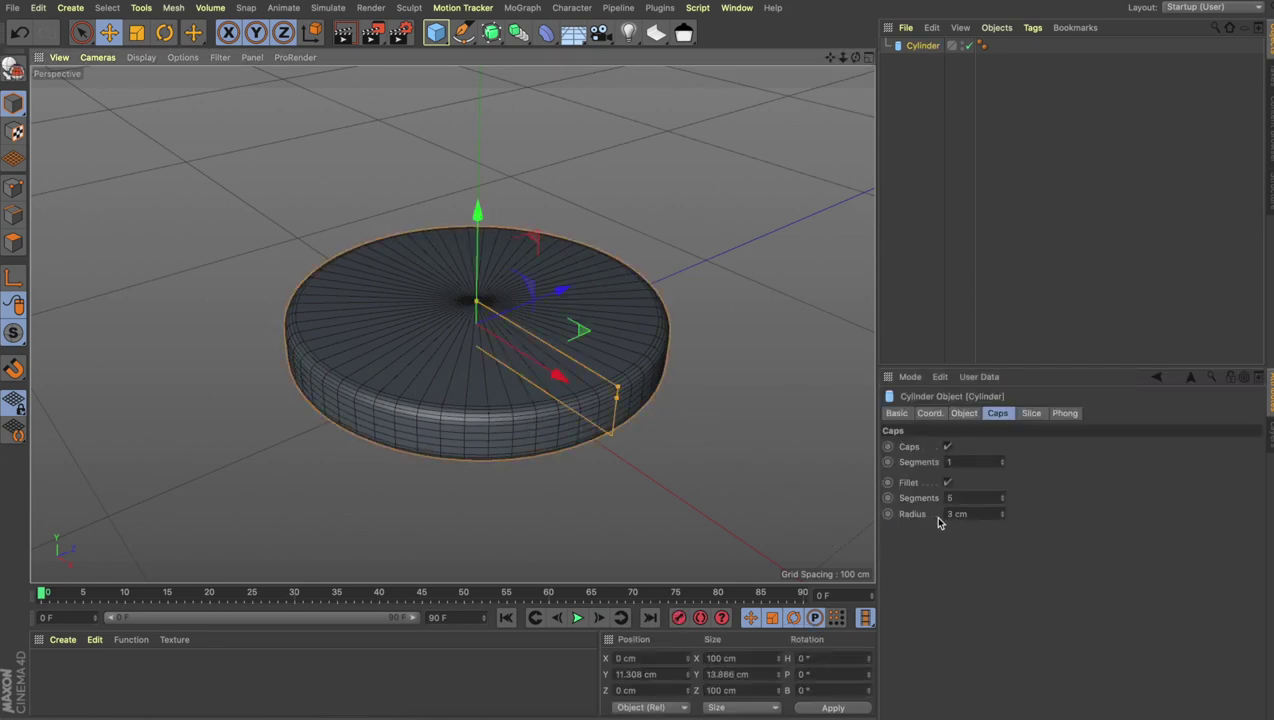
{"action": "left_click", "coordinate": [705, 345]}
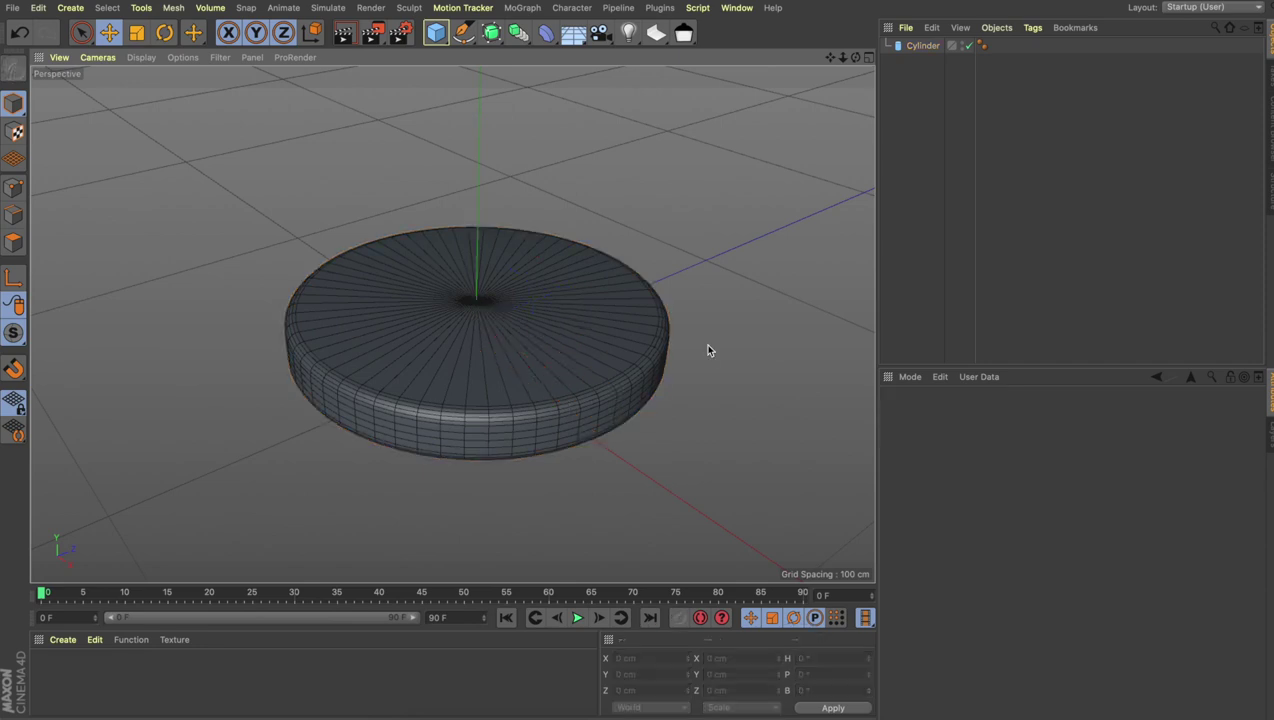
- Enable Slice on the cylinder to cut it into a half disc
{"action": "left_click", "coordinate": [582, 345]}
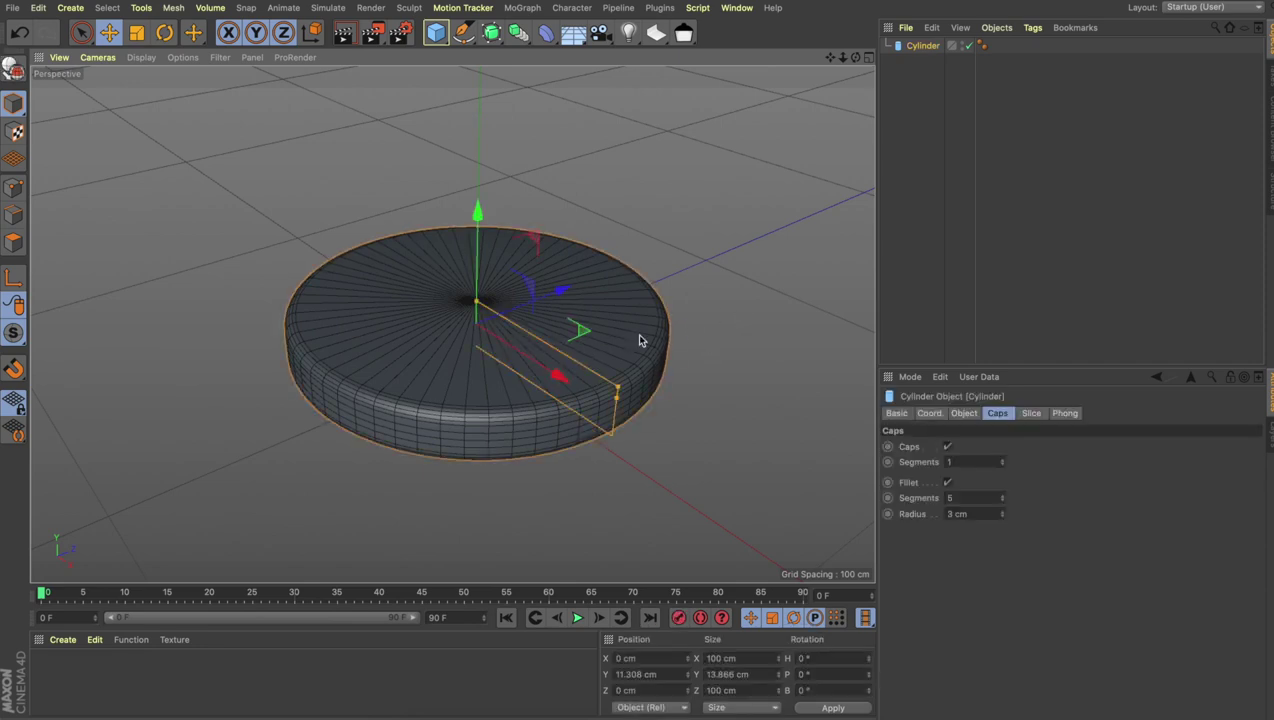
{"action": "left_click", "coordinate": [1032, 414]}
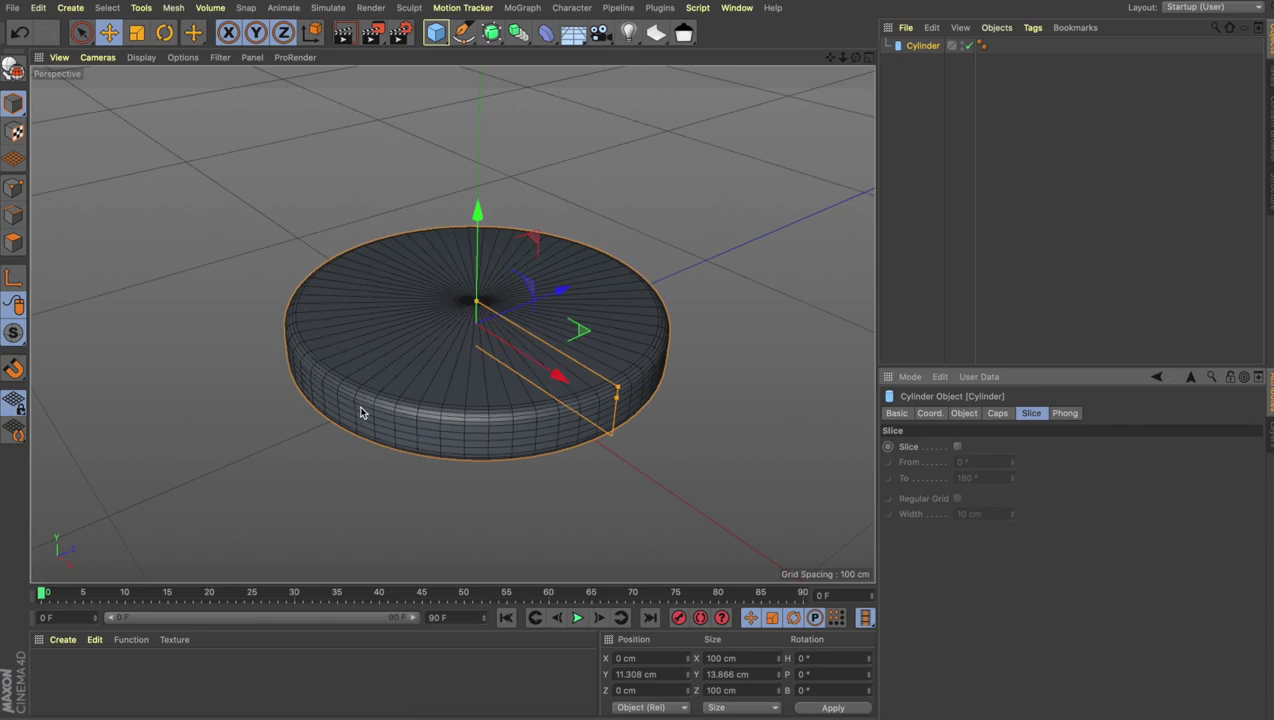
{"action": "left_click", "coordinate": [957, 447]}
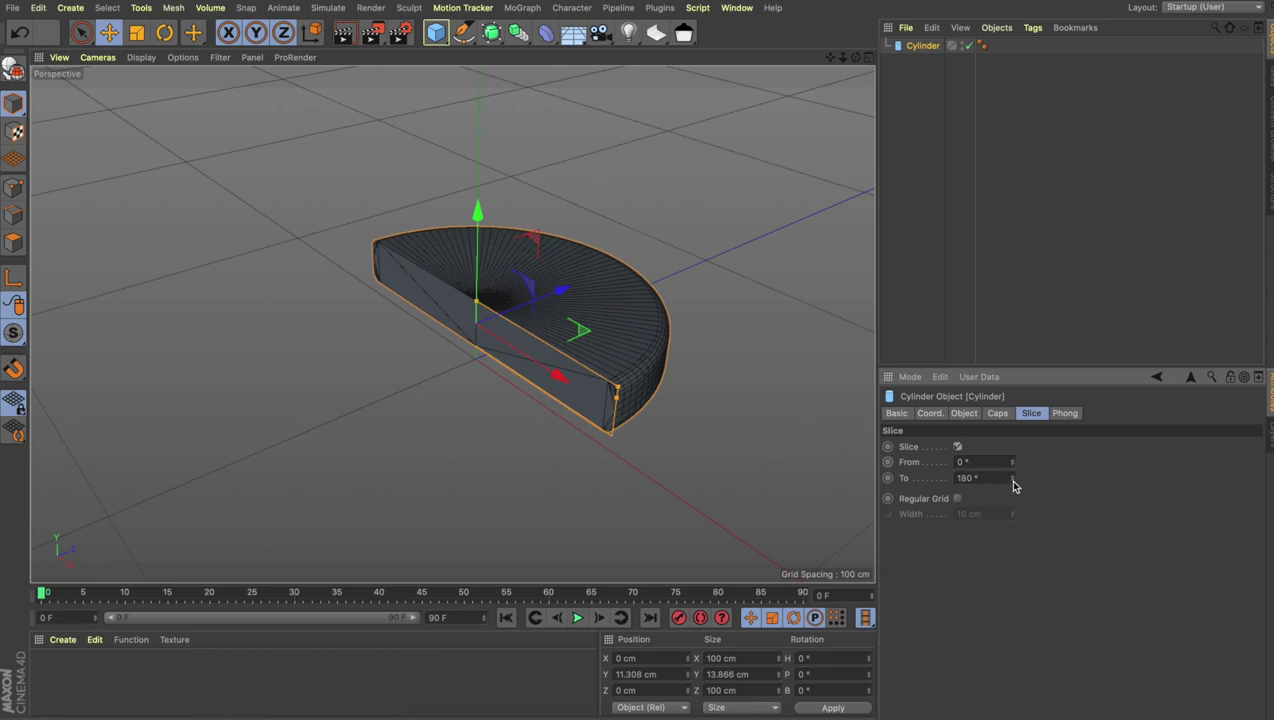
- Try other end angles for the cylinder's slice and undo the change
{"action": "left_click_drag", "start_coordinate": [1013, 486], "coordinate": [925, 477]}
{"action": "key", "text": "ctrl+z"}
{"action": "left_click", "coordinate": [784, 443]}
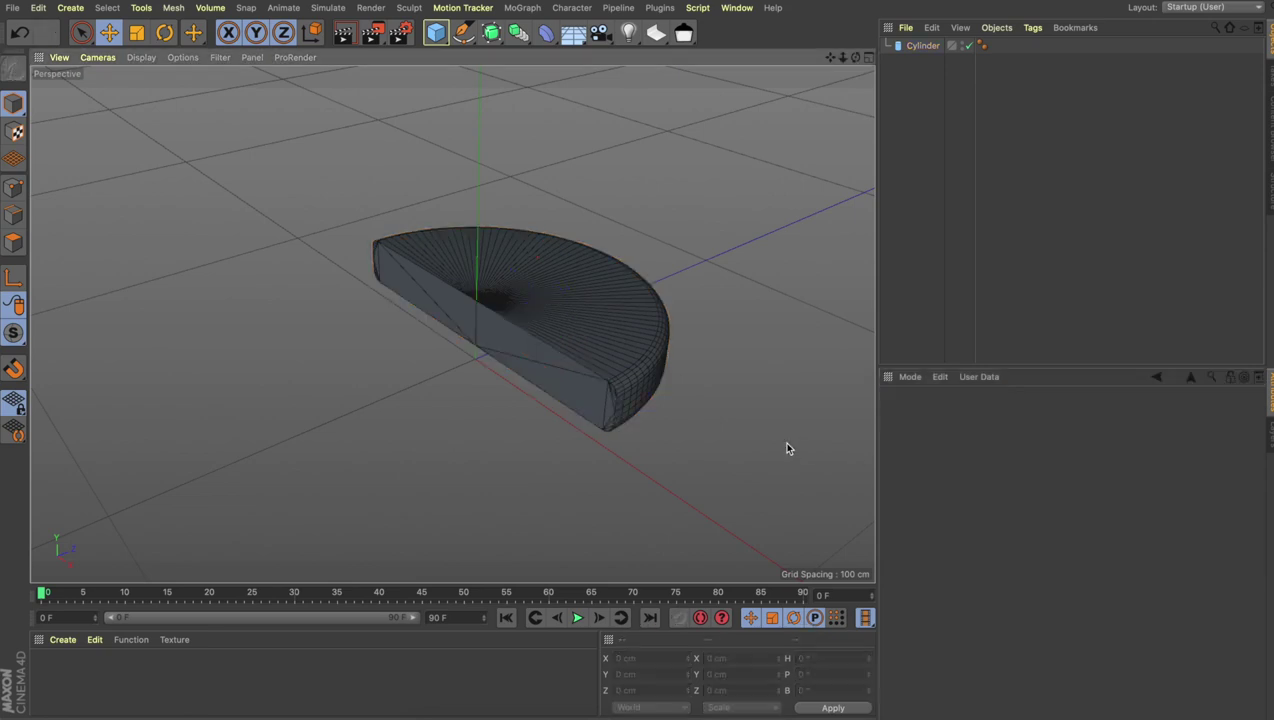
{"action": "left_click", "coordinate": [620, 356]}
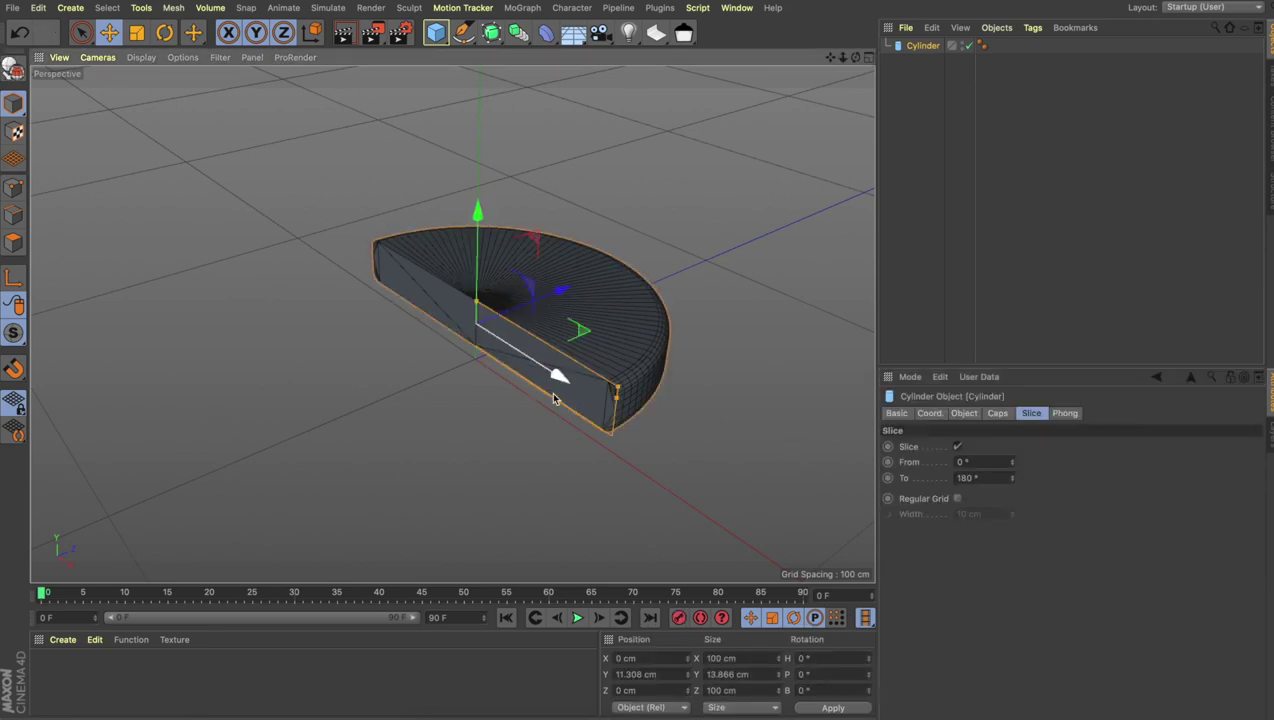
{"action": "left_click", "coordinate": [566, 440]}
{"action": "left_click", "coordinate": [547, 337]}
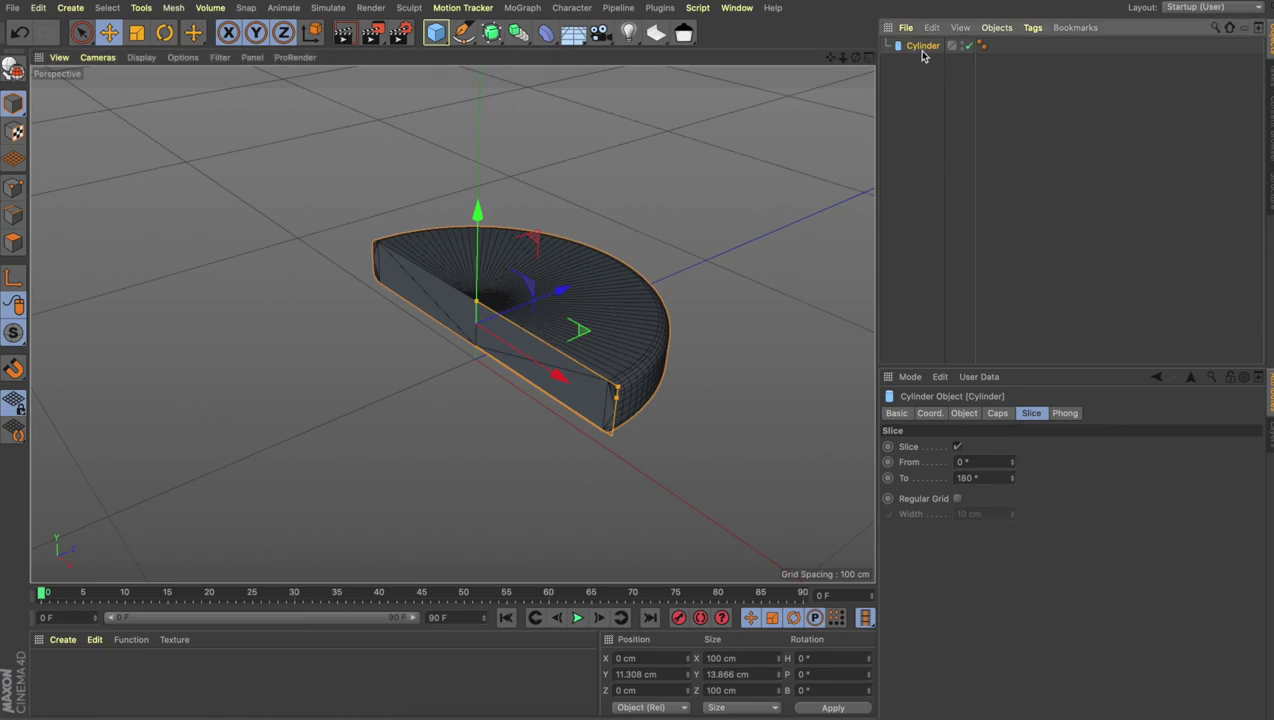
- Duplicate the sliced cylinder and rename the original to "first"
{"action": "left_click_drag", "start_coordinate": [924, 53], "coordinate": [924, 70], "text": "ctrl"}
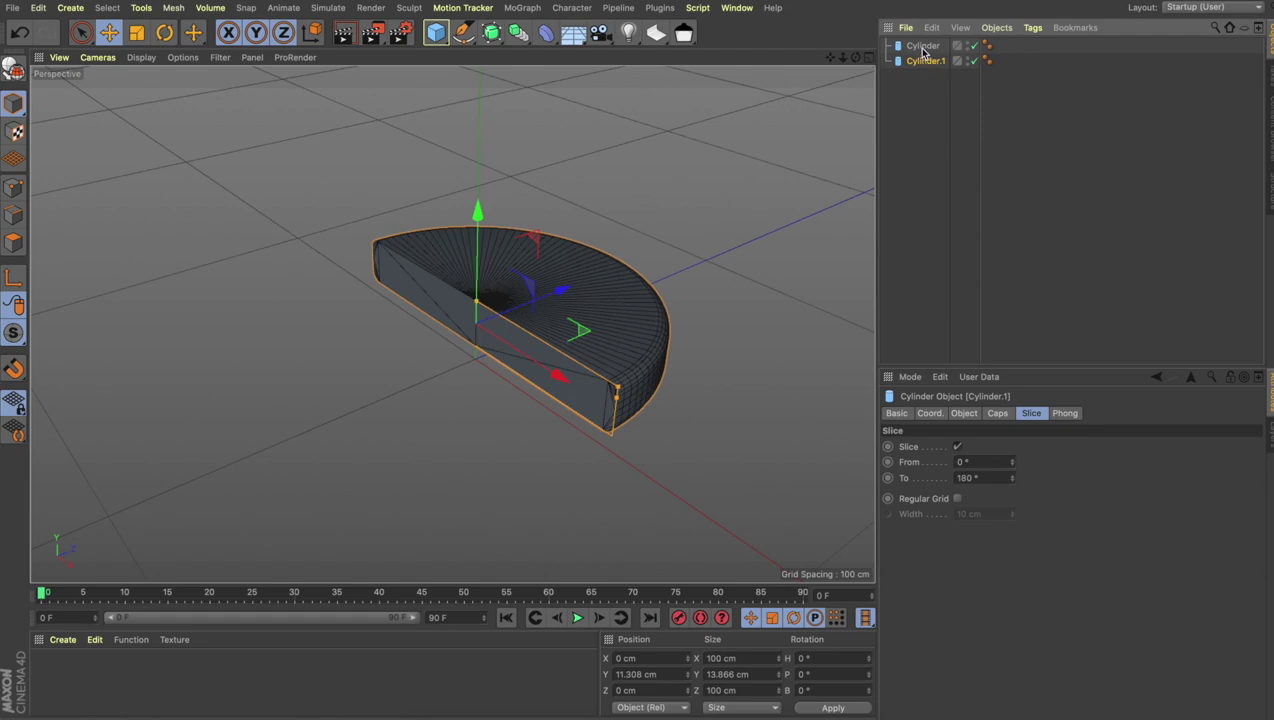
{"action": "left_click", "coordinate": [922, 46]}
{"action": "double_click", "coordinate": [922, 46]}
{"action": "key", "text": "BackSpace"}
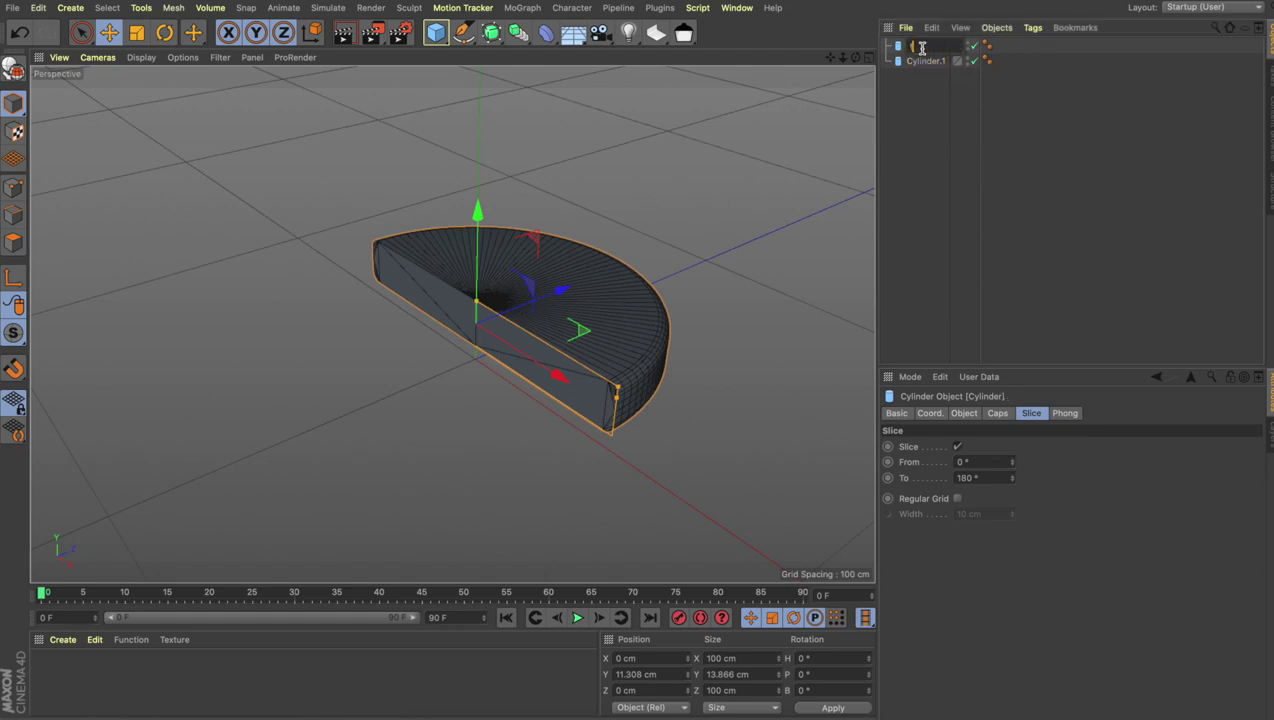
{"action": "type", "text": "first"}
{"action": "key", "text": "Return"}
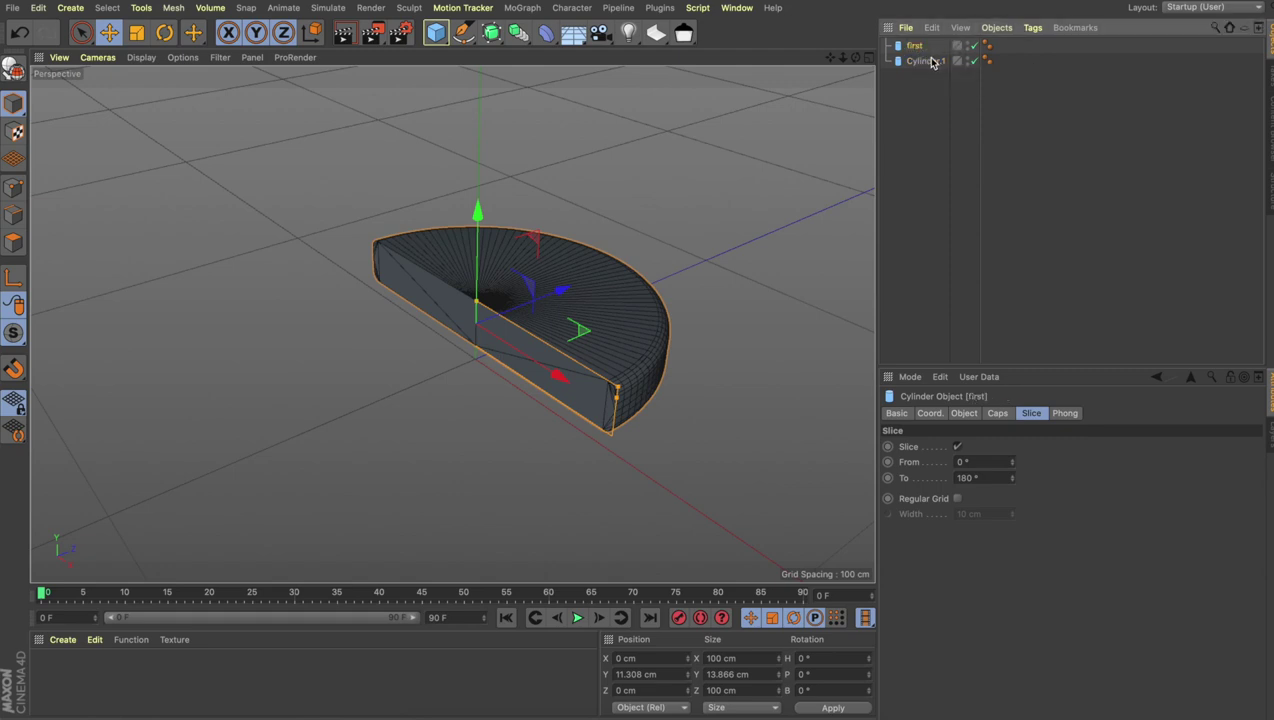
- Rename the duplicated cylinder to "second"
{"action": "double_click", "coordinate": [930, 61]}
{"action": "type", "text": "secon"}
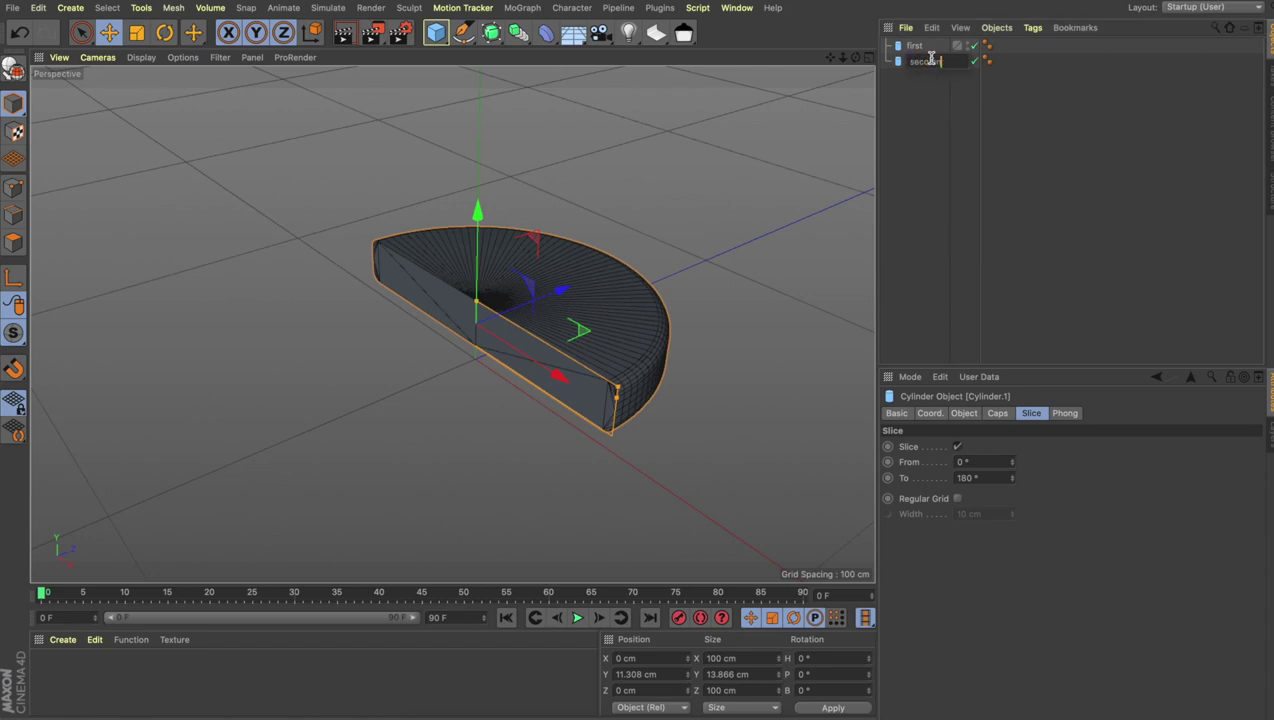
{"action": "type", "text": "d"}
{"action": "key", "text": "Return"}
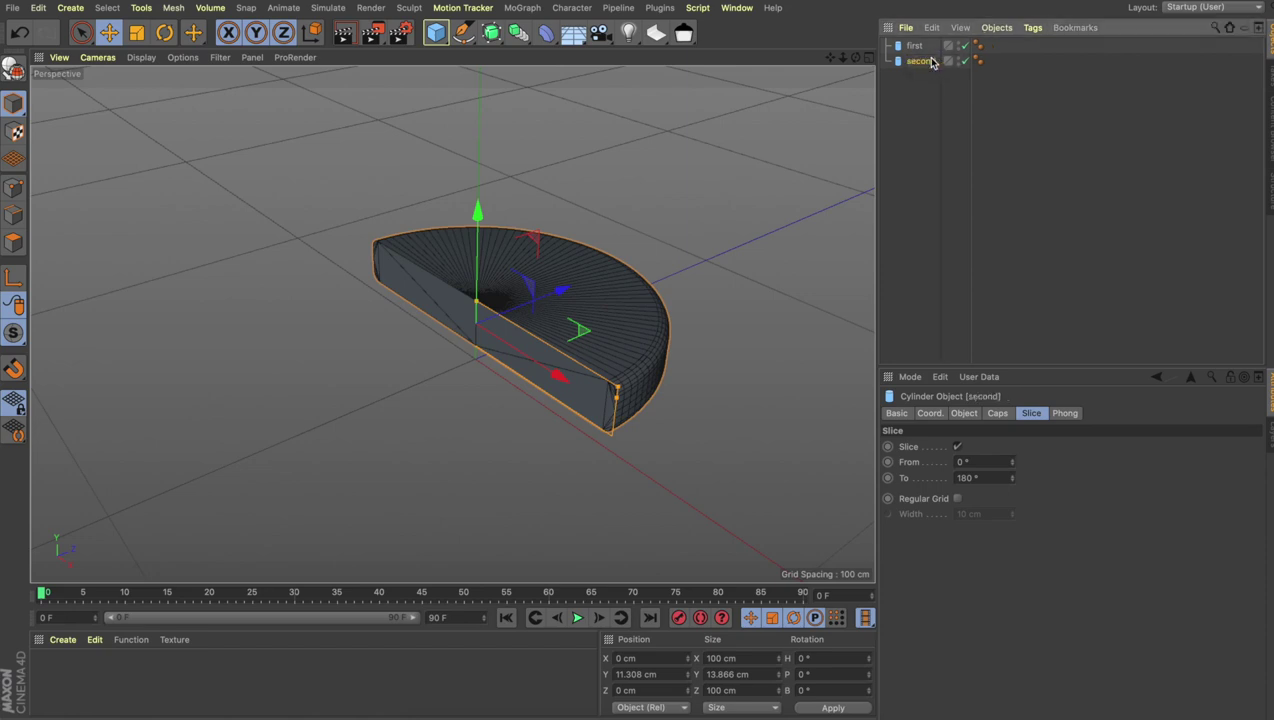
- Set the slice of the cylinder named "second" to run from 180° to 270°
{"action": "left_click", "coordinate": [972, 462]}
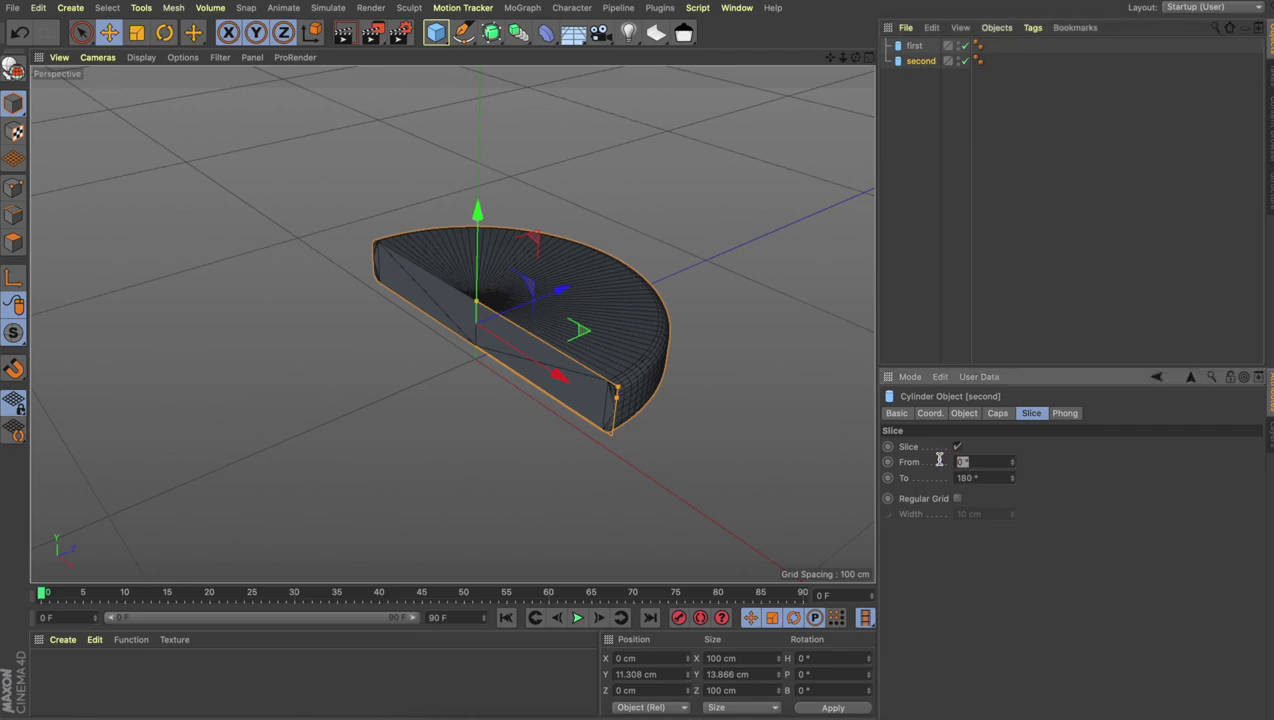
{"action": "key", "text": "Return"}
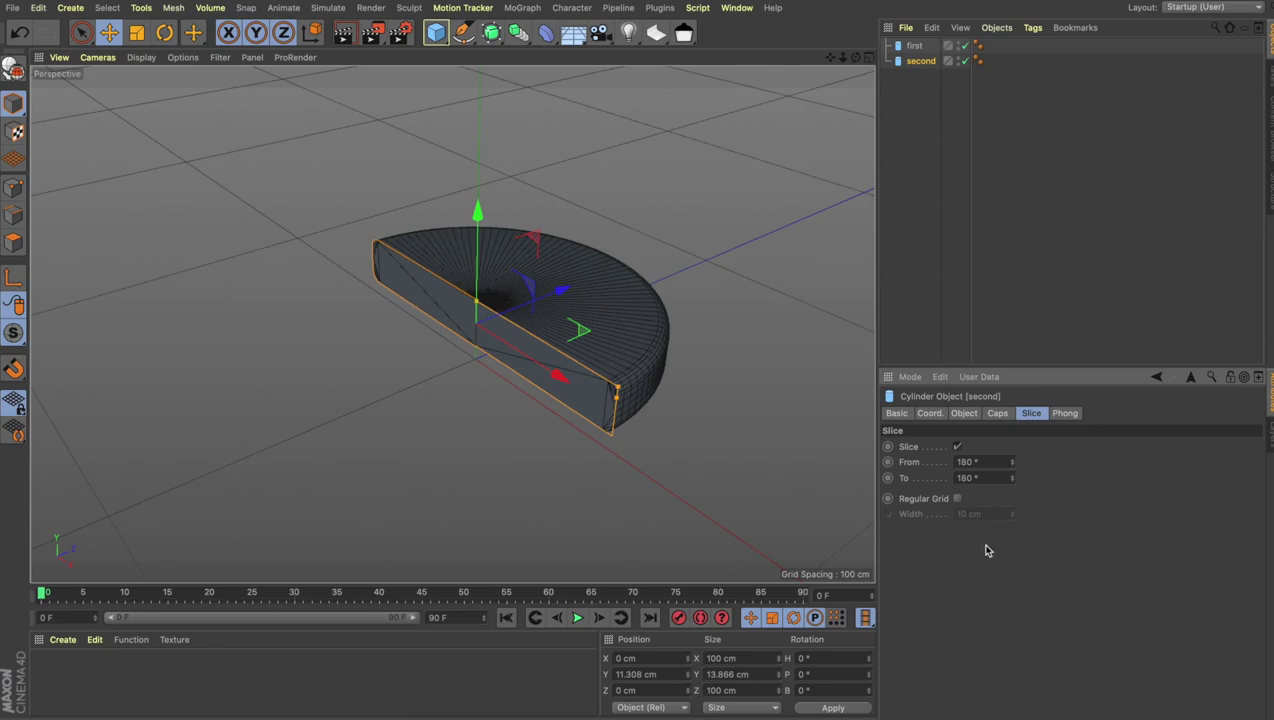
{"action": "left_click", "coordinate": [975, 477]}
{"action": "type", "text": "270"}
{"action": "key", "text": "Return"}
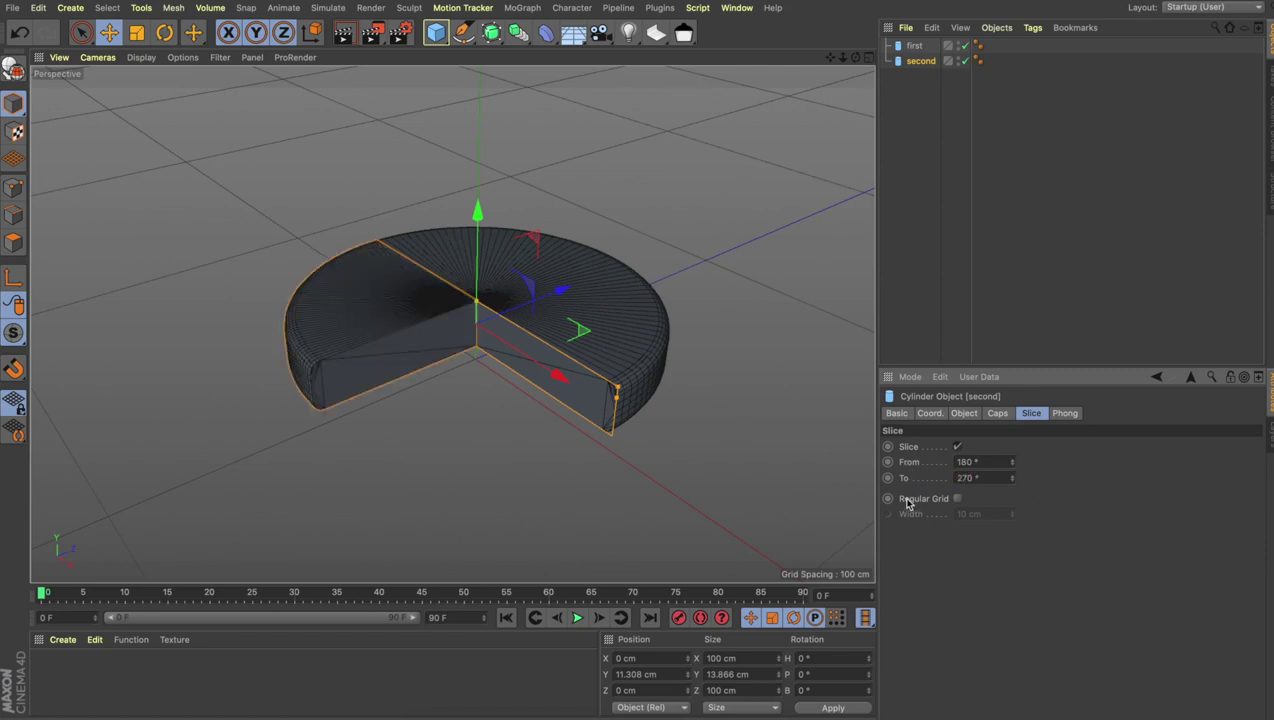
- Duplicate the cylinder named "second" and rename the copy to "third"
{"action": "left_click", "coordinate": [329, 433]}
{"action": "left_click", "coordinate": [353, 333]}
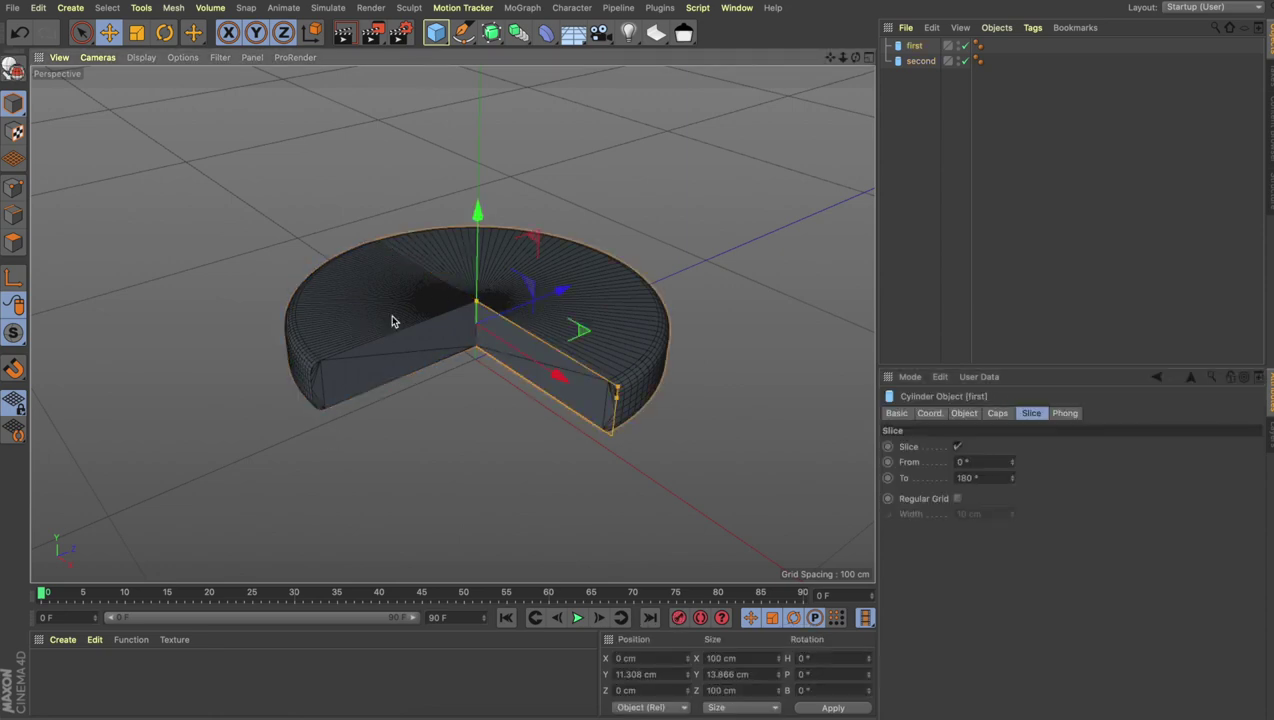
{"action": "left_click", "coordinate": [392, 321]}
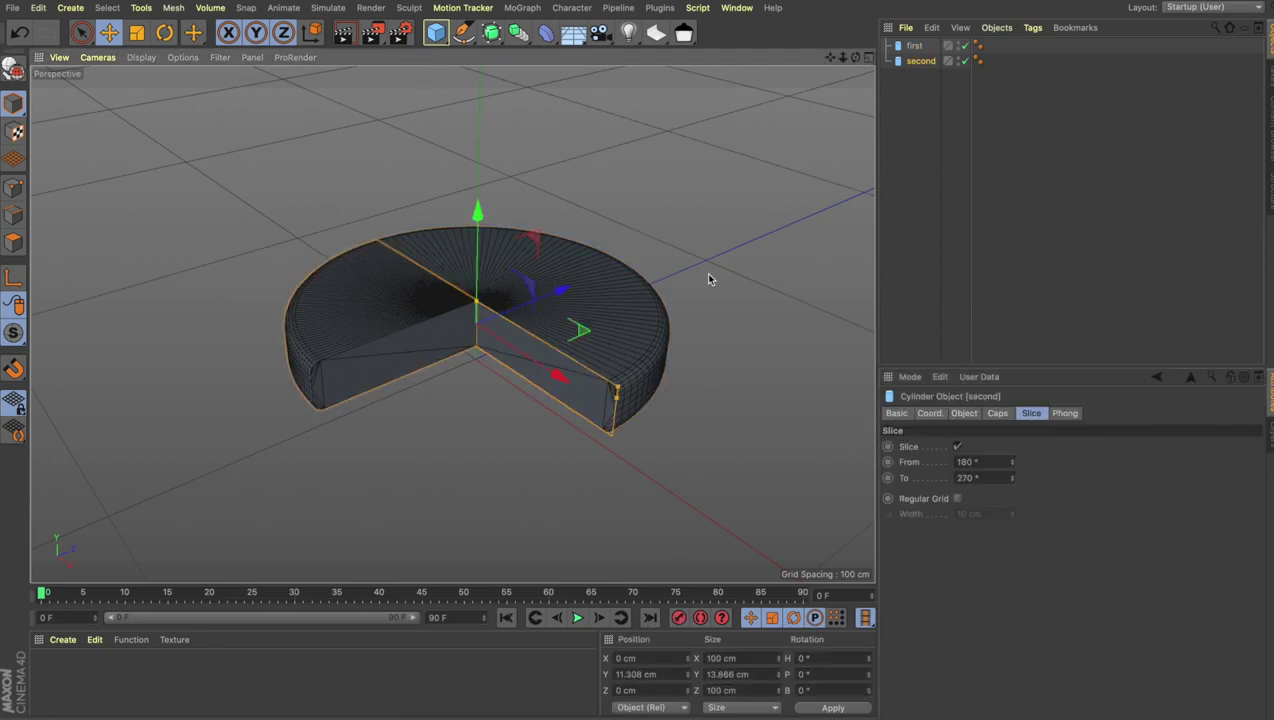
{"action": "left_click_drag", "start_coordinate": [922, 64], "coordinate": [924, 80], "text": "ctrl"}
{"action": "double_click", "coordinate": [912, 77]}
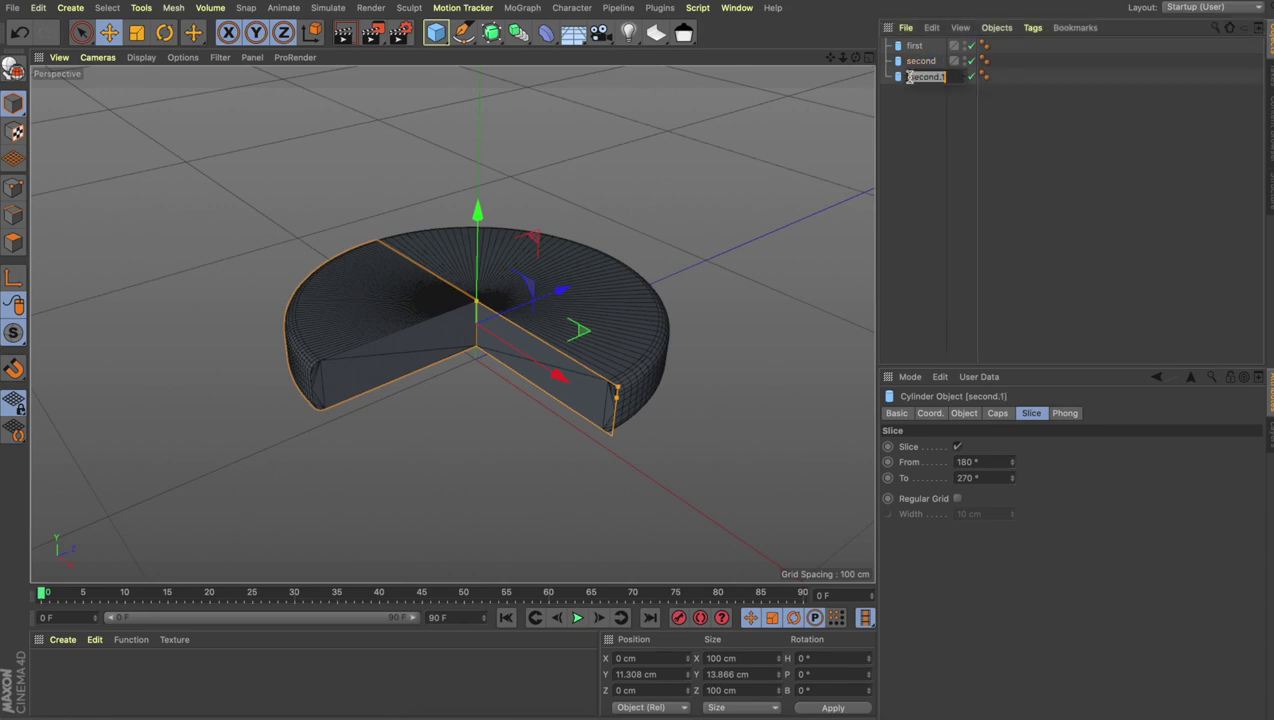
{"action": "type", "text": "third"}
{"action": "key", "text": "Return"}
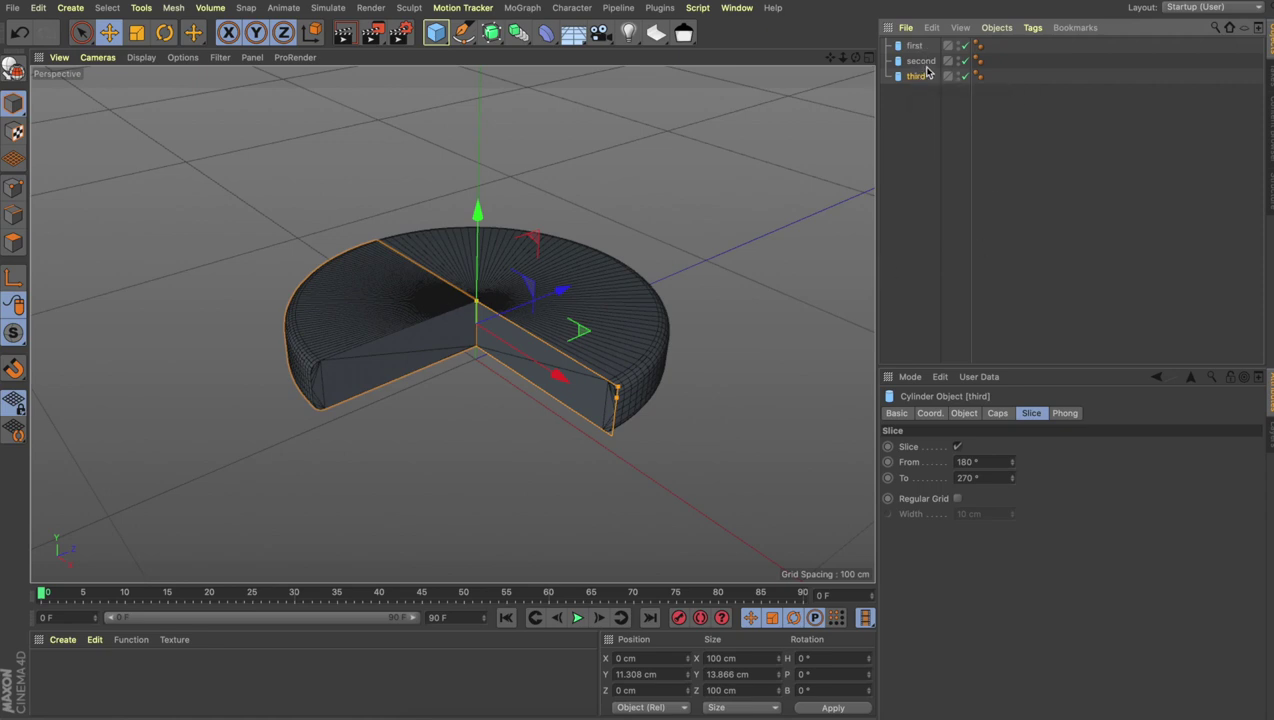
- Set the slice of the cylinder named "third" to run from 270° to 360°
{"action": "left_click", "coordinate": [974, 462]}
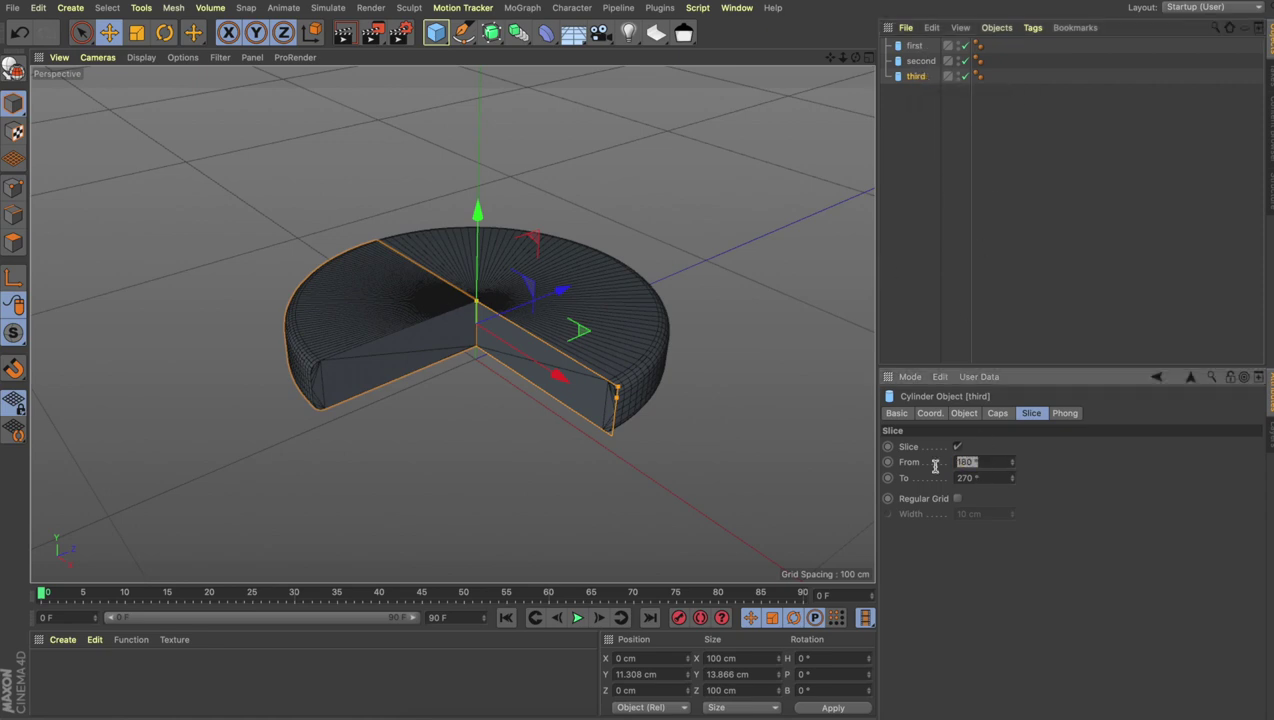
{"action": "type", "text": "270"}
{"action": "key", "text": "Tab"}
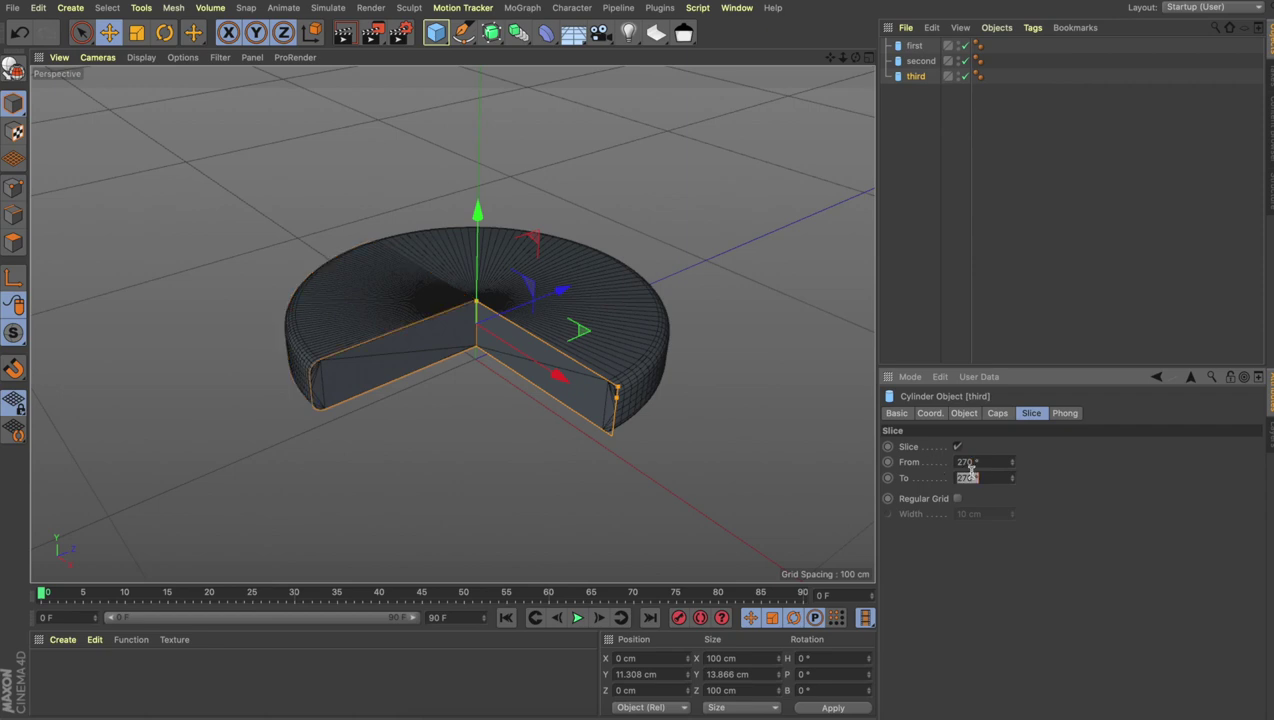
{"action": "type", "text": "360"}
{"action": "key", "text": "Return"}
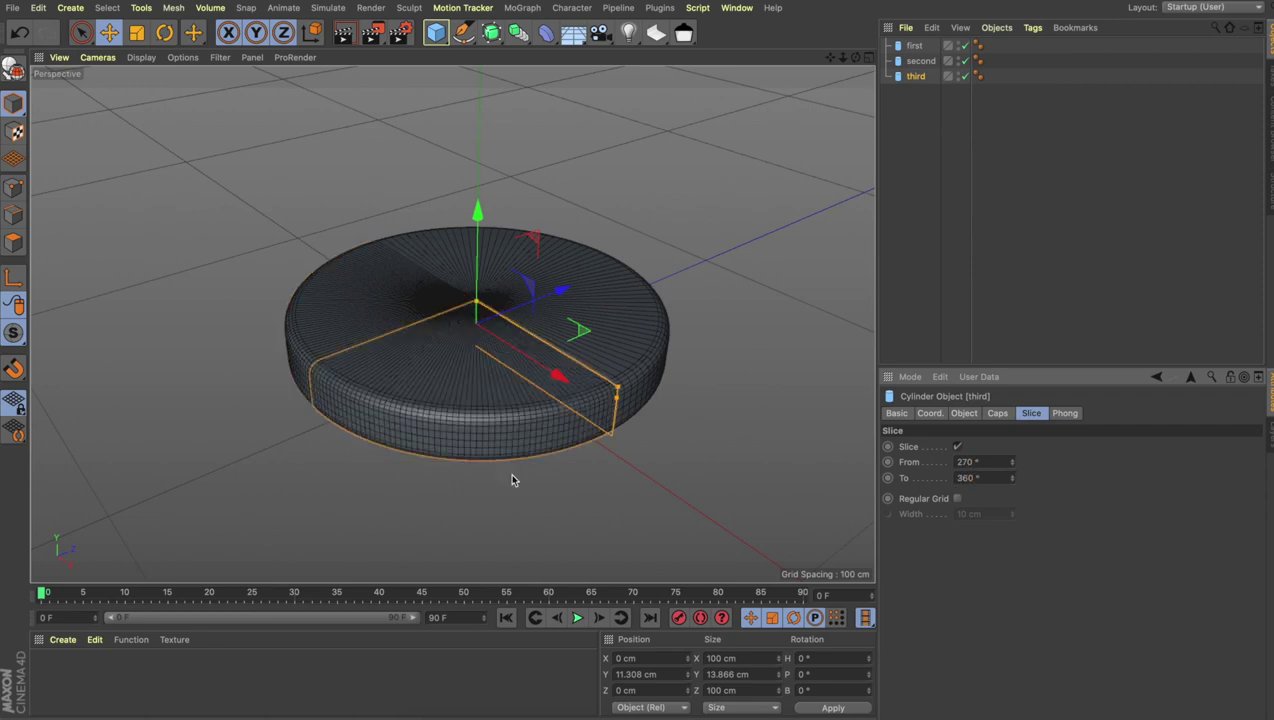
- Select the pie slices one after another in the viewport to check the area each one covers
{"action": "left_click", "coordinate": [365, 231]}
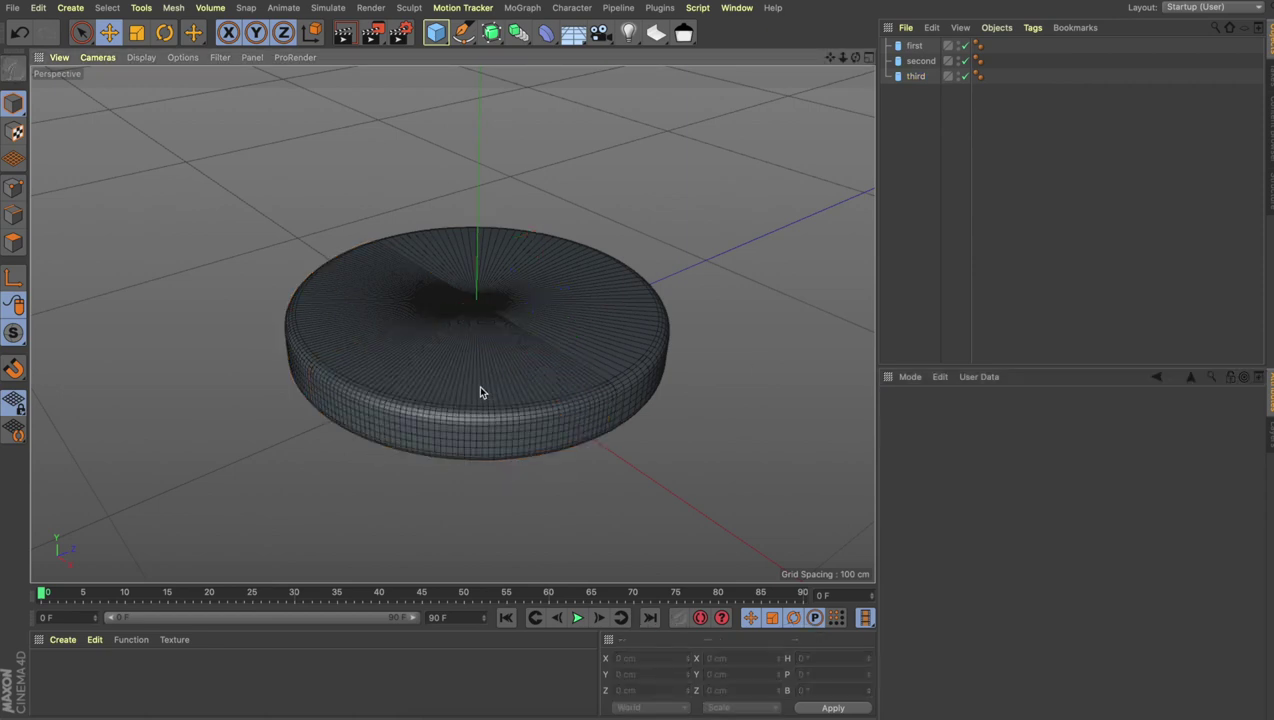
{"action": "left_click", "coordinate": [505, 290]}
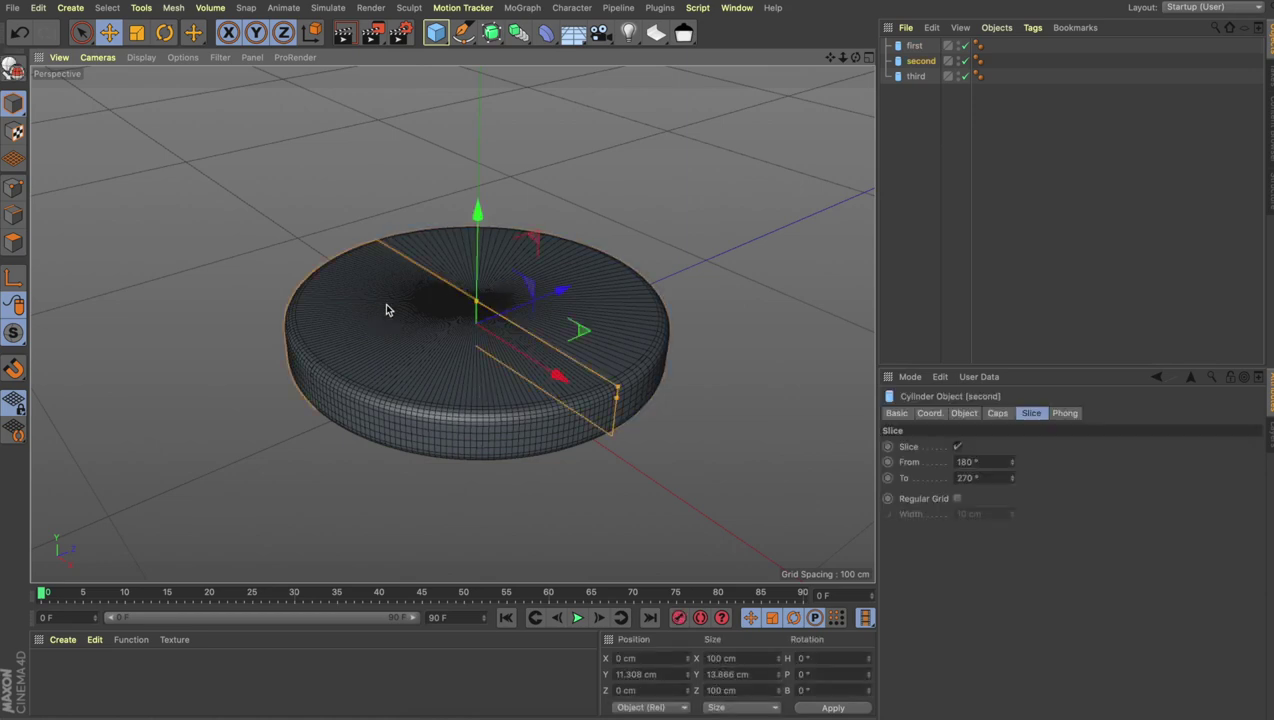
{"action": "left_click", "coordinate": [470, 415]}
{"action": "left_click", "coordinate": [655, 322]}
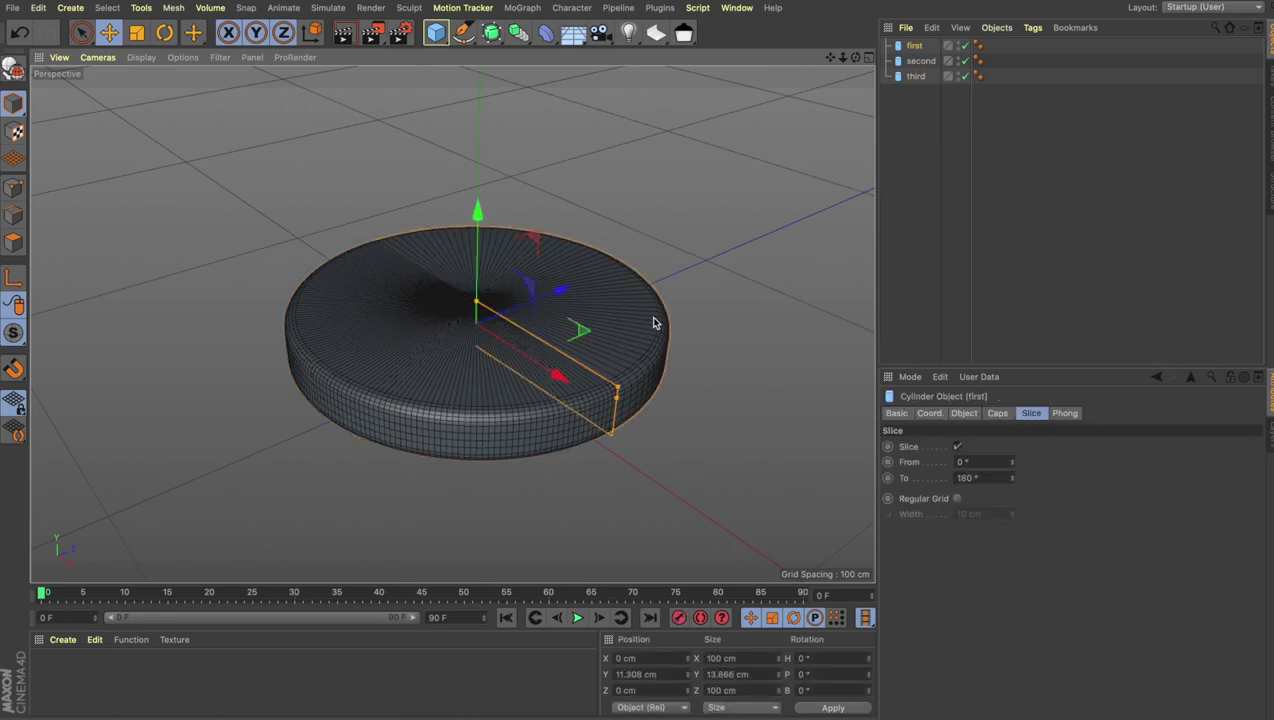
{"action": "left_click", "coordinate": [407, 316]}
{"action": "left_click", "coordinate": [583, 264]}
- Clear the selection and switch the viewport display to Gouraud Shading without lines
{"action": "left_click", "coordinate": [270, 224]}
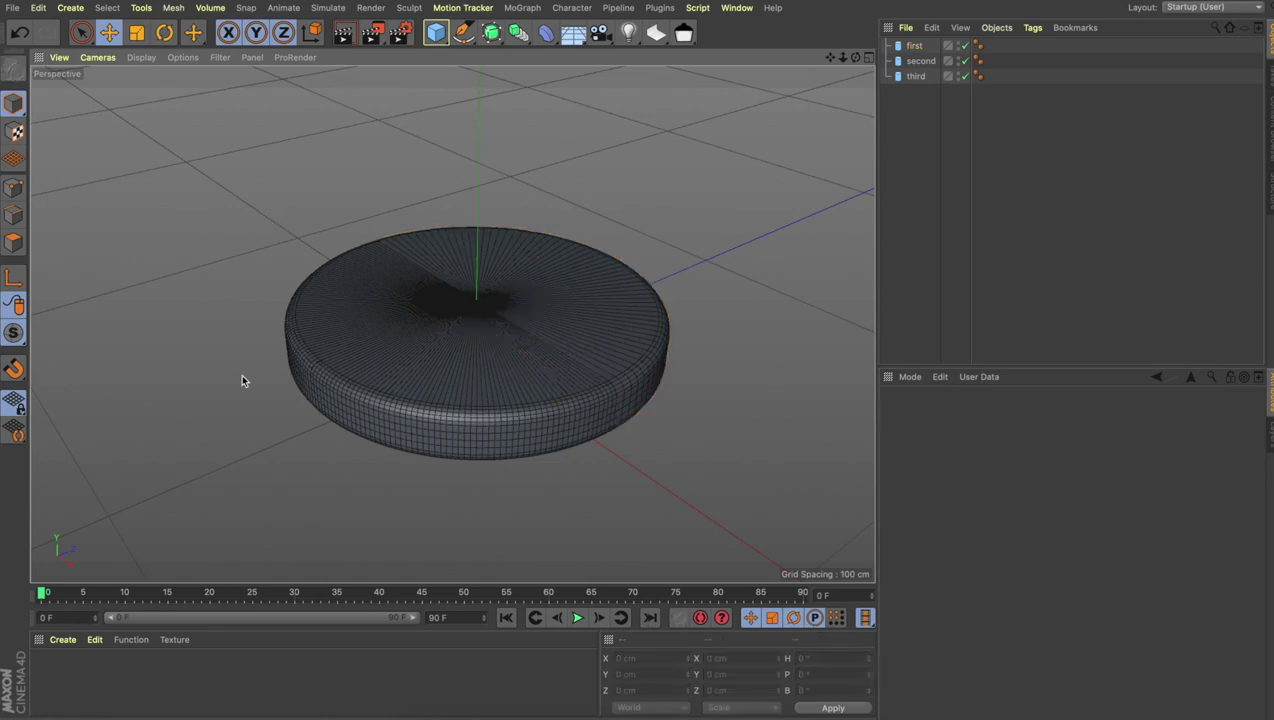
{"action": "left_click", "coordinate": [152, 57]}
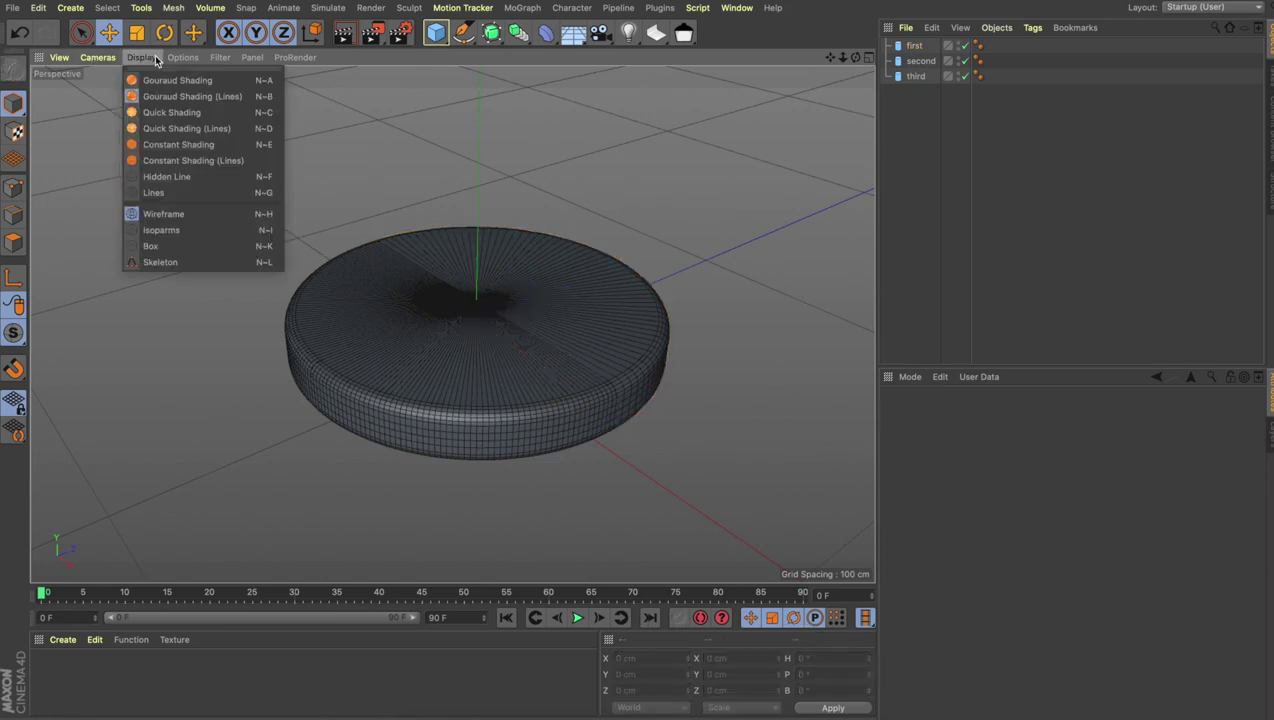
{"action": "left_click", "coordinate": [148, 84]}
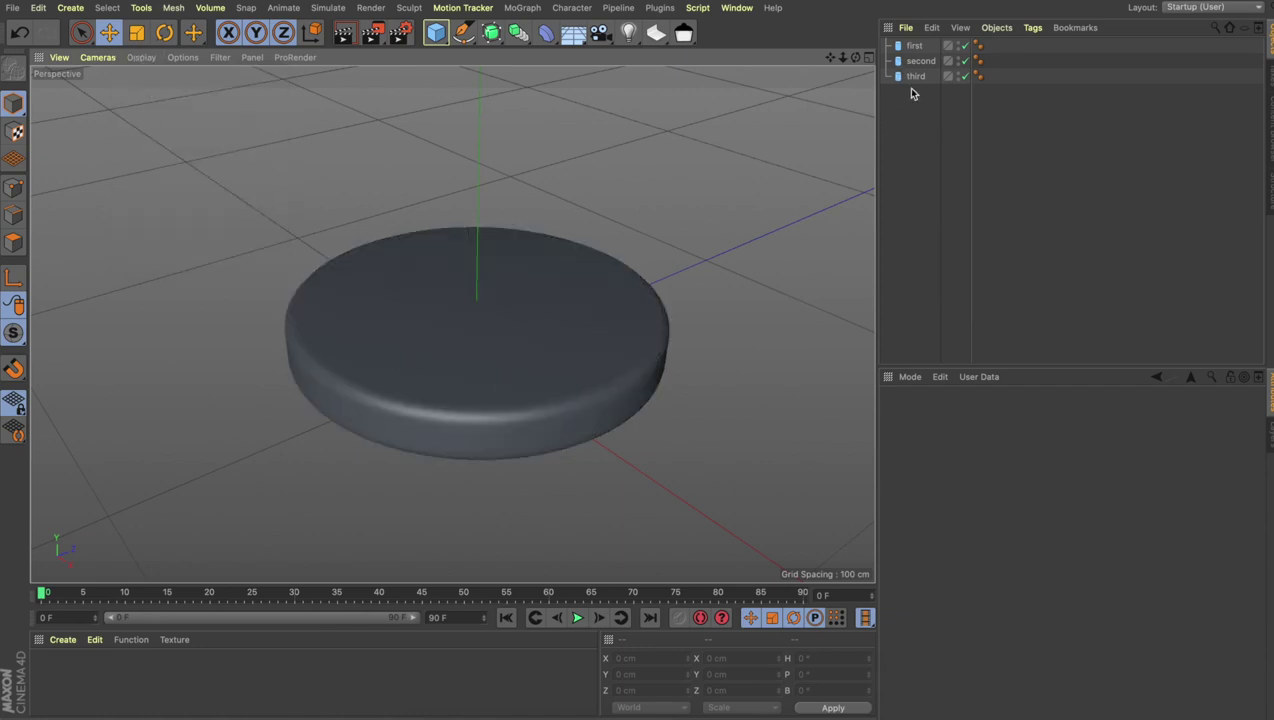
- Create a blue material with hue 193° and saturation 76%, and apply it to the half-circle slice "first"
{"action": "left_click", "coordinate": [62, 639]}
{"action": "left_click", "coordinate": [82, 460]}
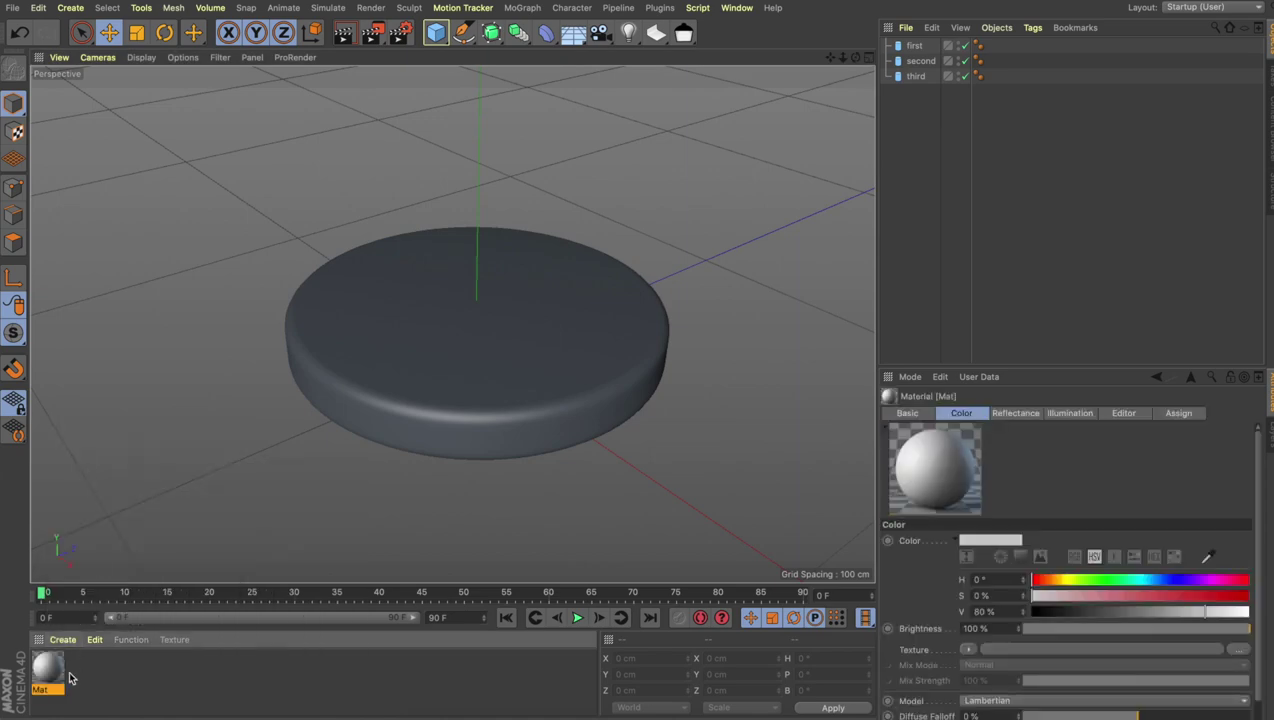
{"action": "left_click", "coordinate": [1150, 583]}
{"action": "left_click", "coordinate": [1190, 595]}
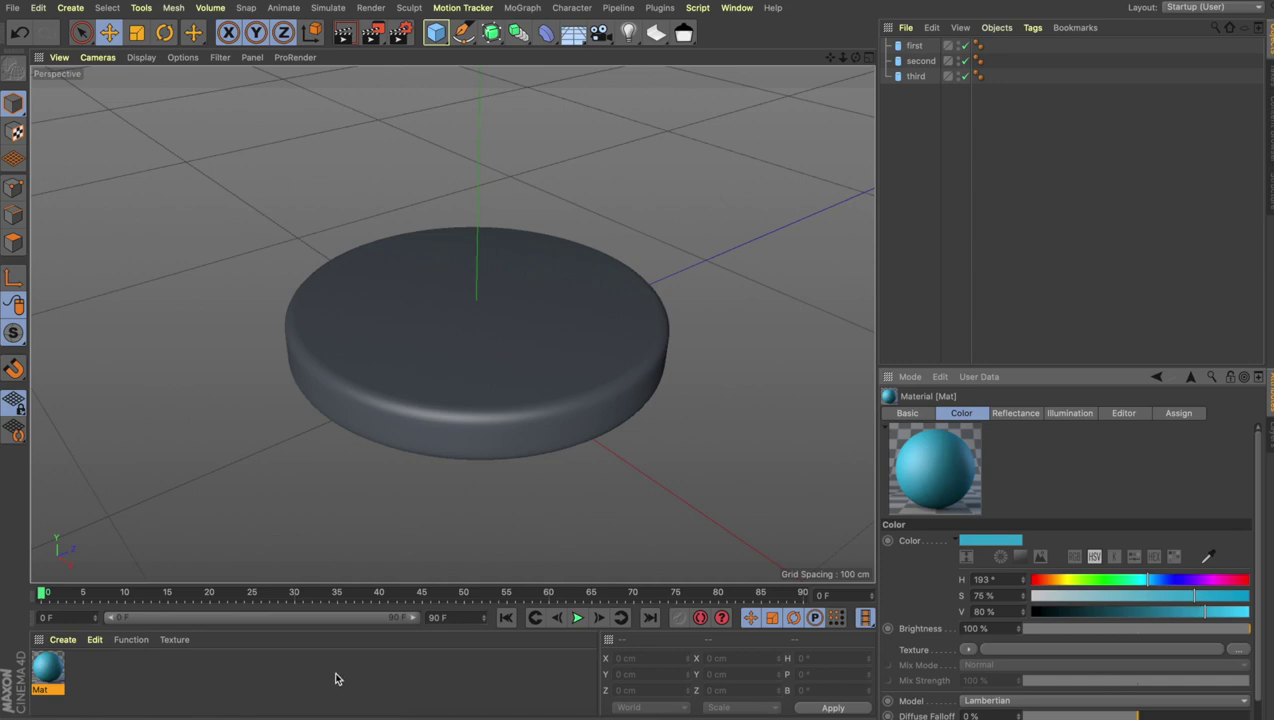
{"action": "left_click_drag", "start_coordinate": [50, 670], "coordinate": [530, 268]}
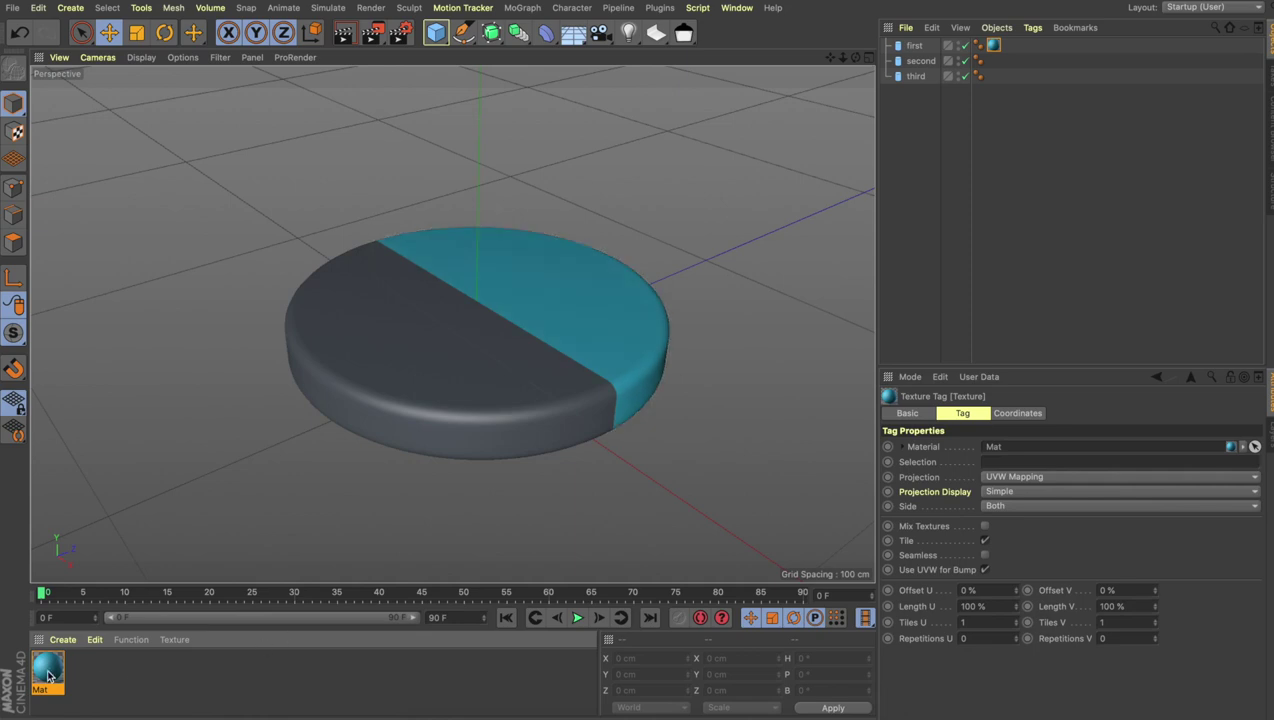
- Make two copies of the blue material and apply one, recoloured green with hue 122°, to the slice "second"
{"action": "left_click_drag", "start_coordinate": [47, 675], "coordinate": [132, 672], "text": "ctrl"}
{"action": "left_click", "coordinate": [86, 677]}
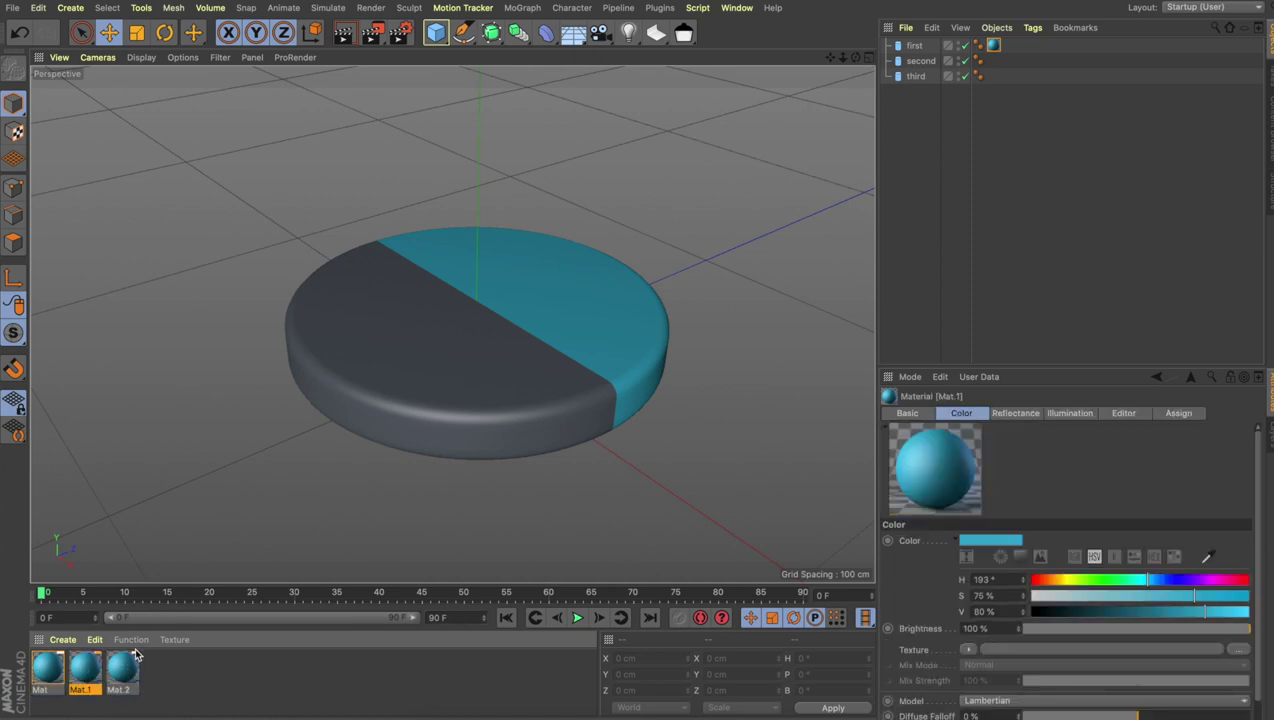
{"action": "left_click_drag", "start_coordinate": [1121, 582], "coordinate": [1106, 585]}
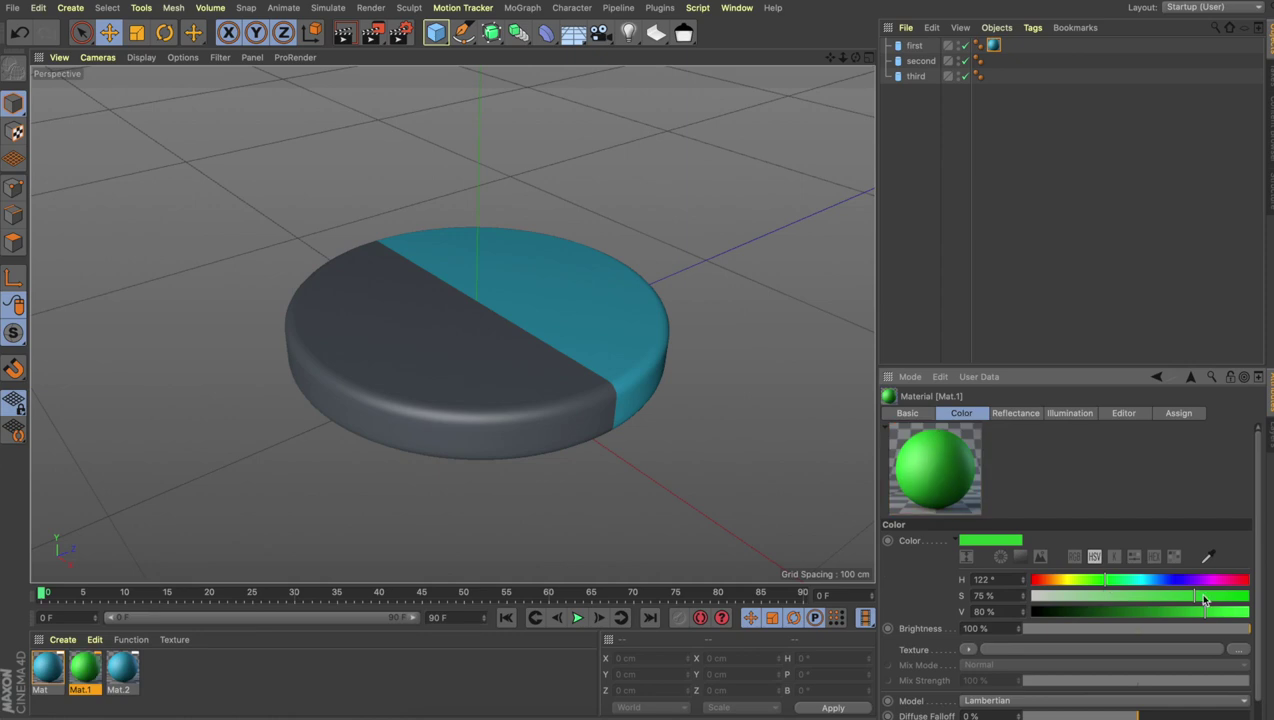
{"action": "left_click_drag", "start_coordinate": [86, 667], "coordinate": [363, 301]}
- Recolour the remaining blue copy red with hue 12° and saturation 92%, and apply it to the slice "third"
{"action": "left_click", "coordinate": [130, 665]}
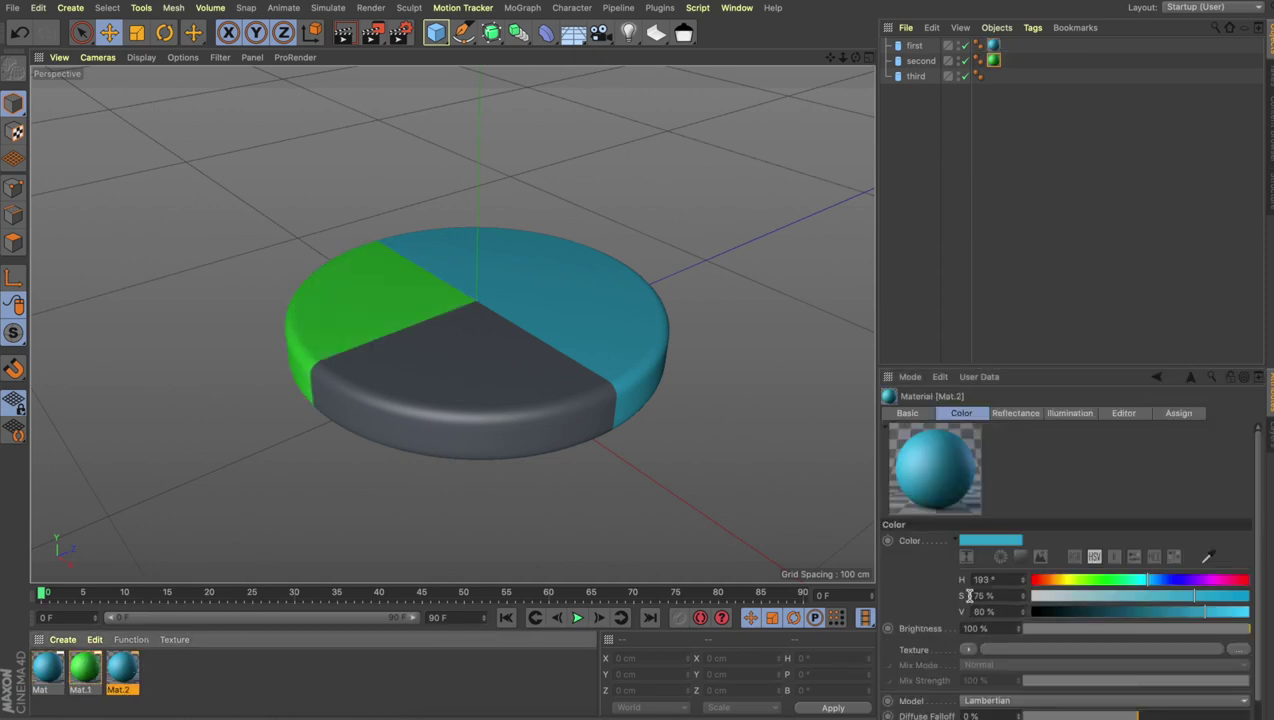
{"action": "left_click", "coordinate": [1043, 580]}
{"action": "left_click", "coordinate": [1223, 595]}
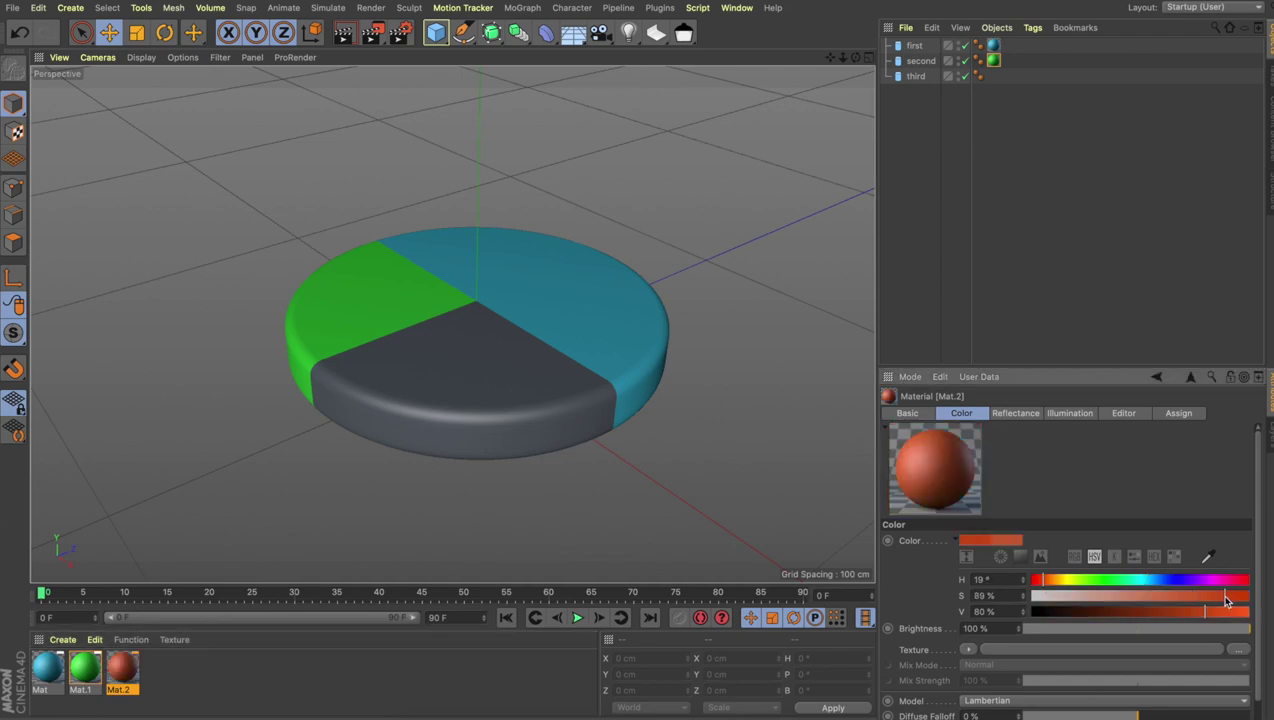
{"action": "left_click", "coordinate": [1232, 597]}
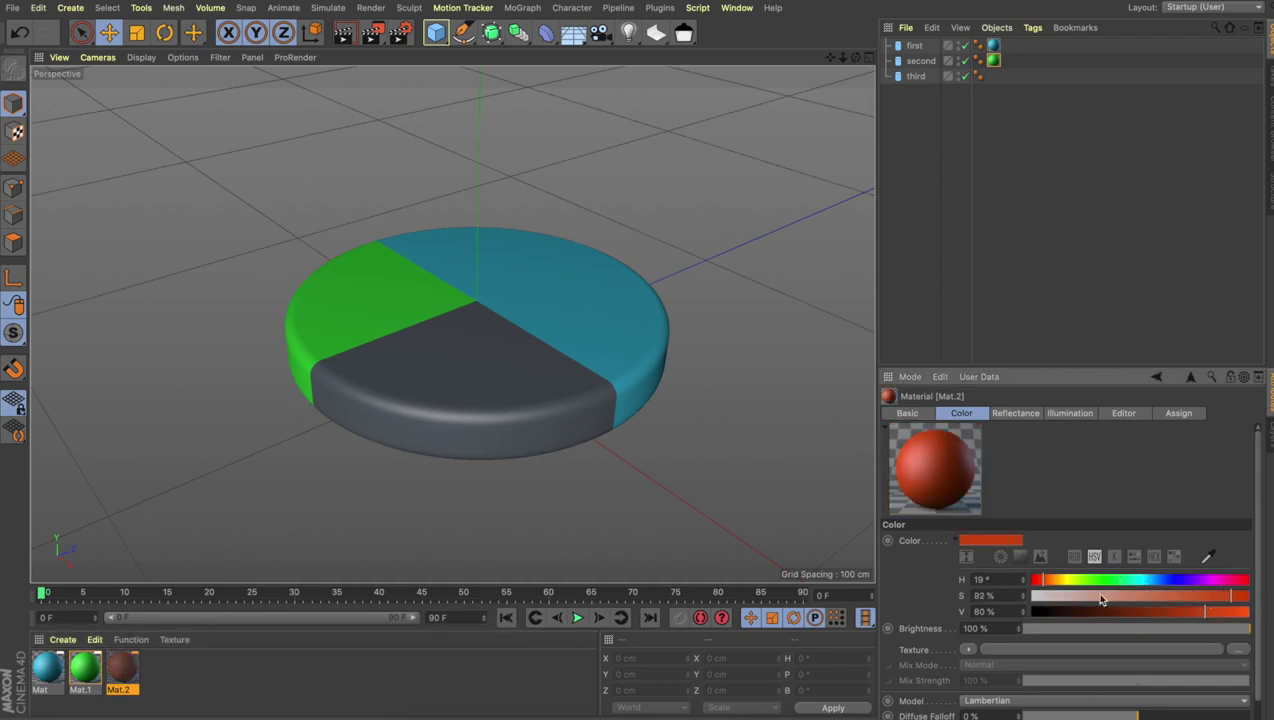
{"action": "left_click", "coordinate": [1037, 580]}
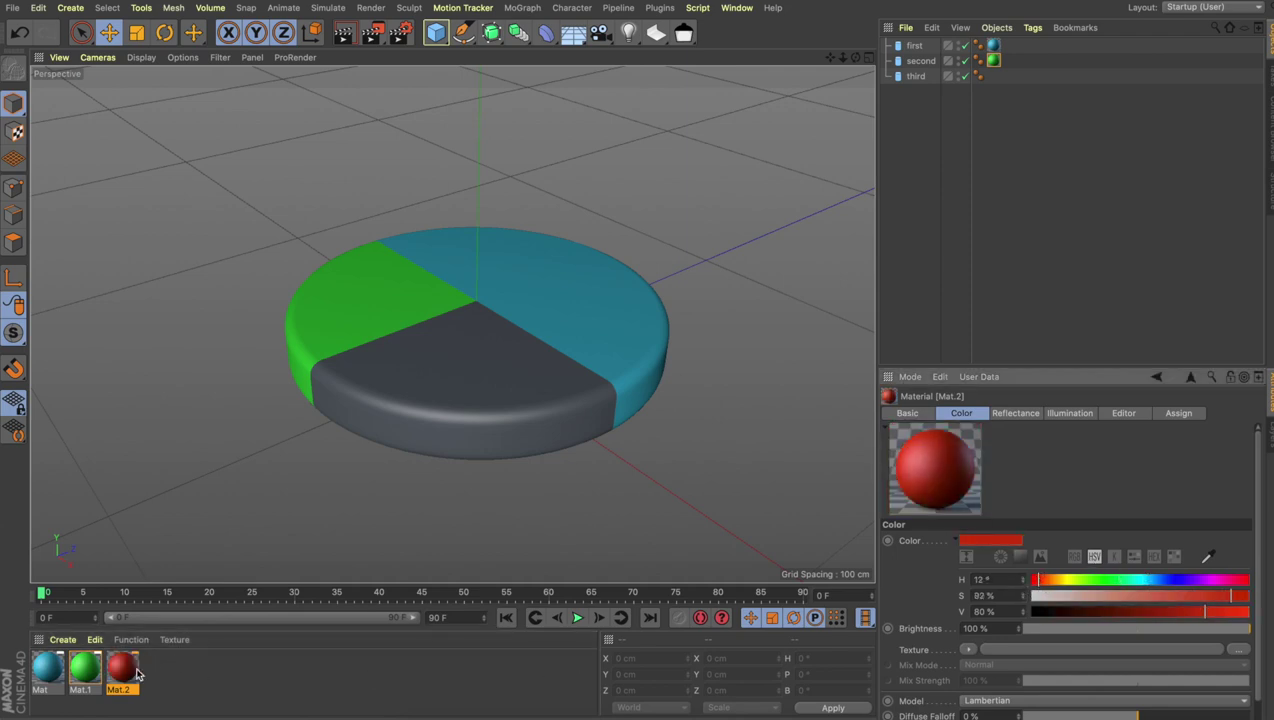
{"action": "left_click_drag", "start_coordinate": [122, 667], "coordinate": [446, 400]}
{"action": "left_click", "coordinate": [389, 211]}
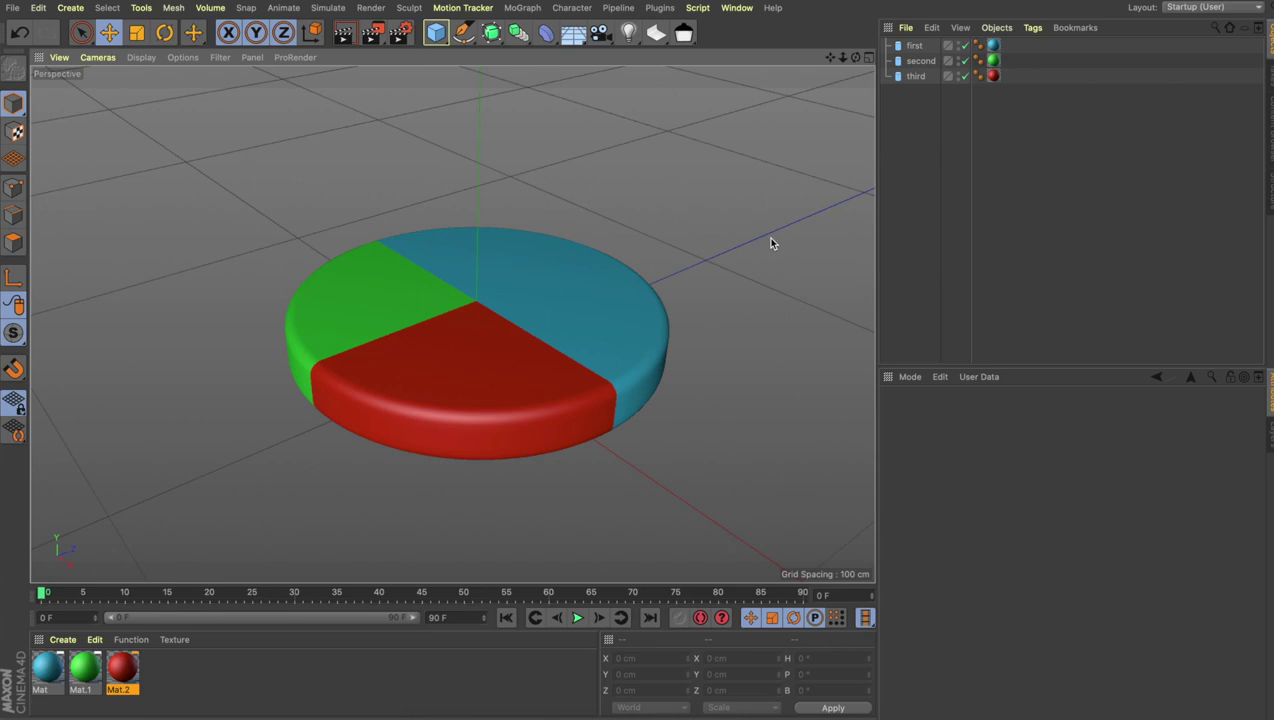
- Add a Floor object and a Sky object to the scene
{"action": "left_click", "coordinate": [573, 35]}
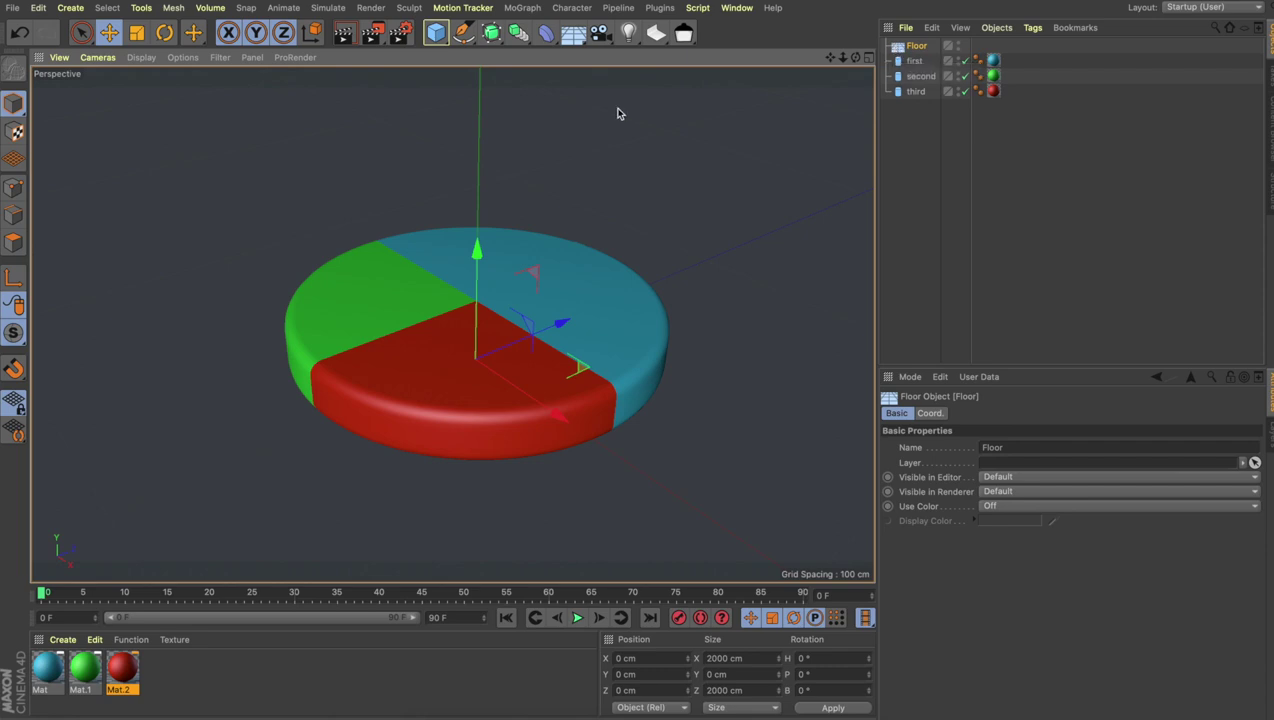
{"action": "left_click", "coordinate": [573, 35]}
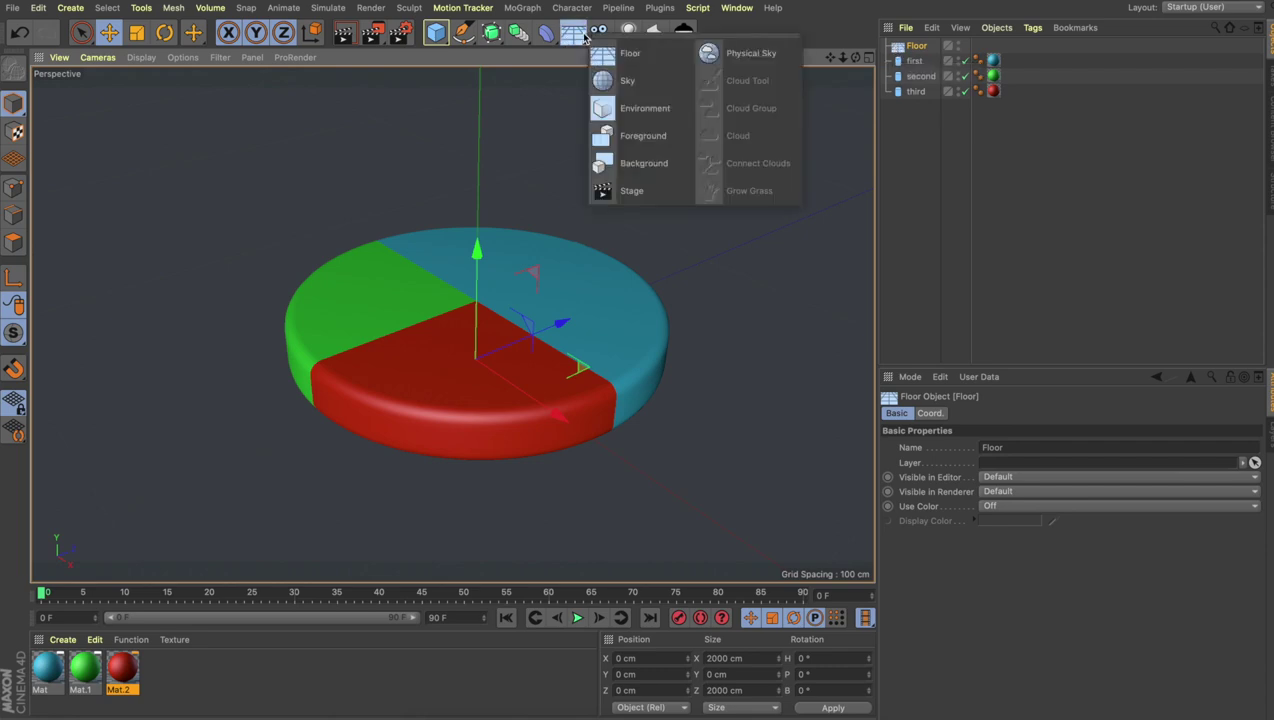
{"action": "left_click", "coordinate": [607, 86]}
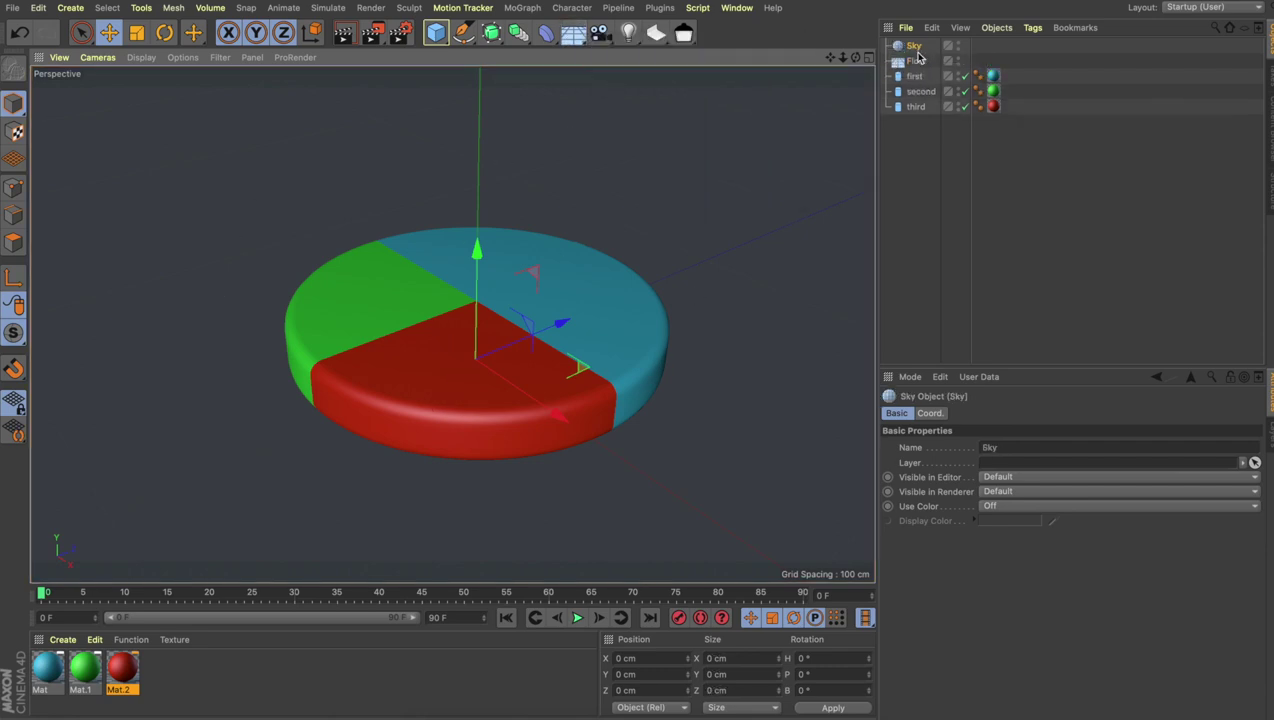
{"action": "left_click", "coordinate": [913, 47]}
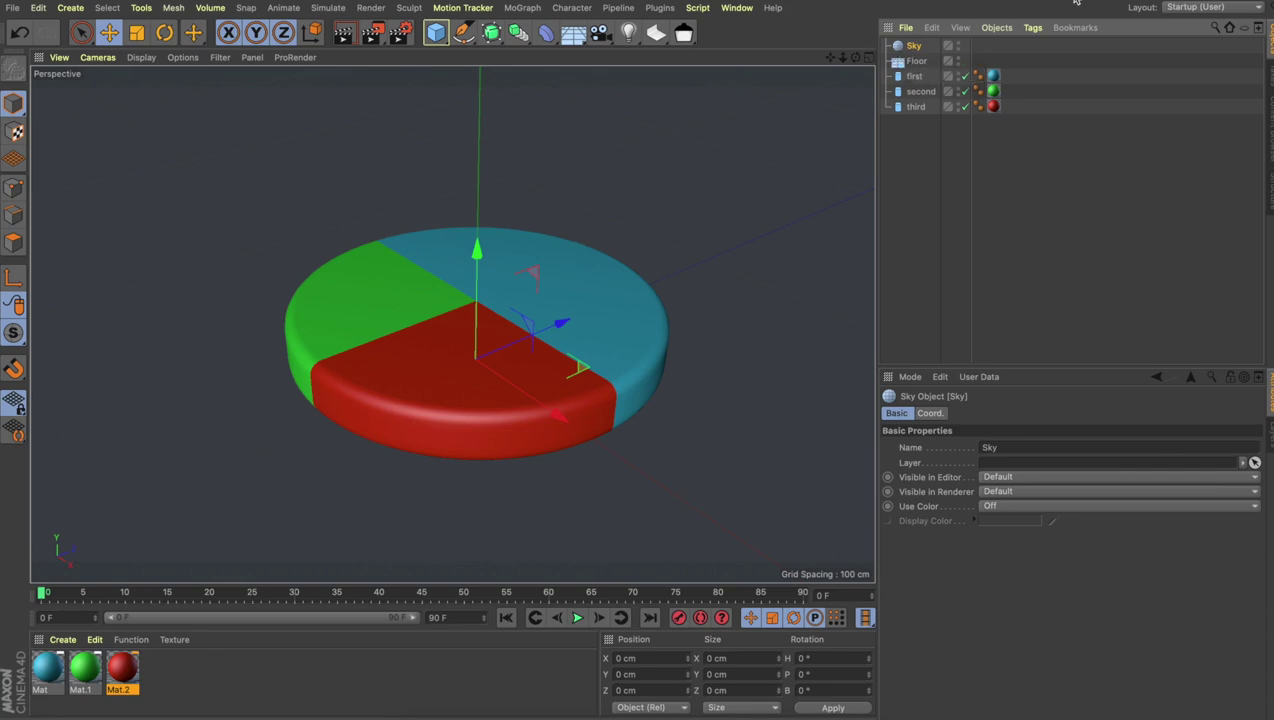
- Switch to Google Chrome, search for "free hdri map" and open the HDRI Haven website
{"action": "left_click", "coordinate": [489, 714]}
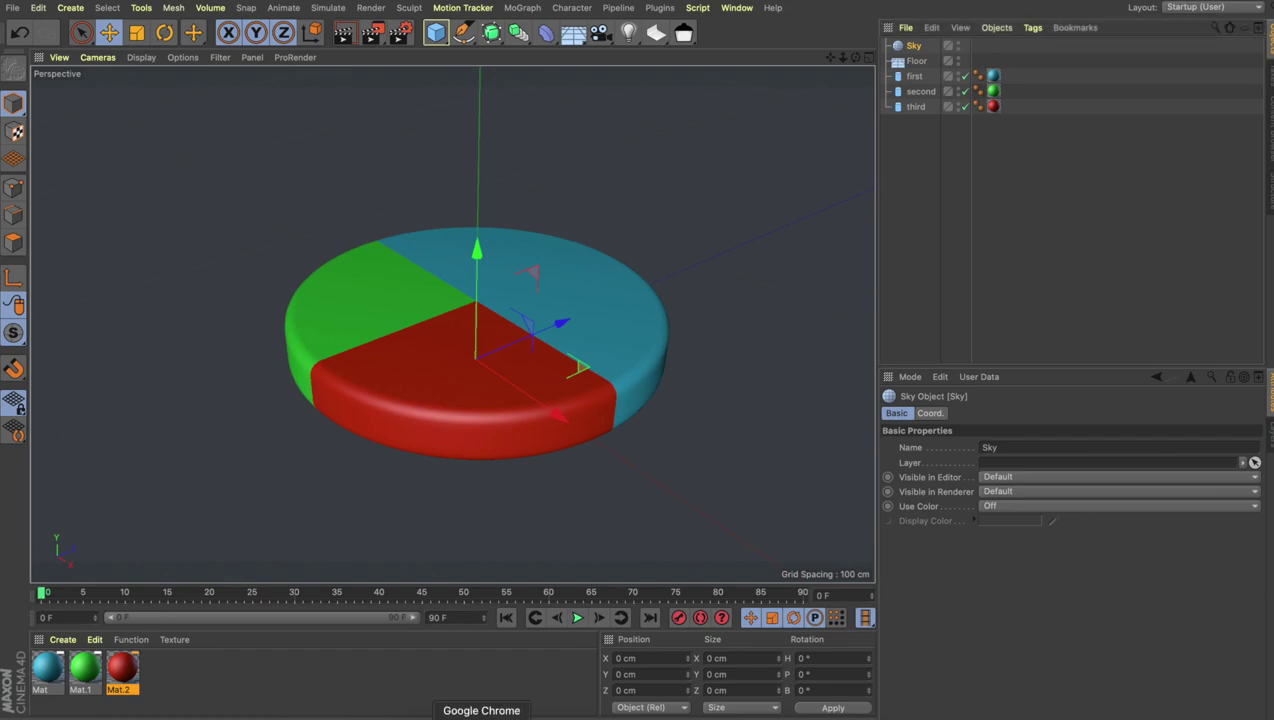
{"action": "type", "text": "free hdri"}
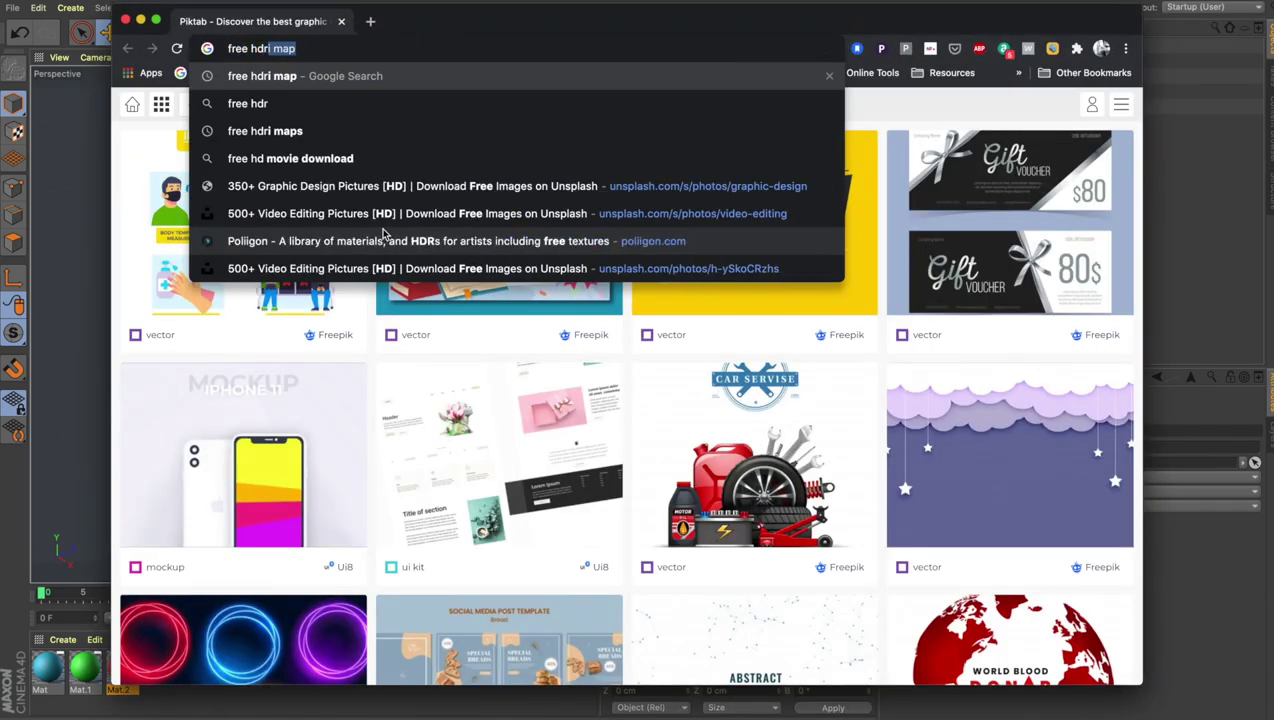
{"action": "key", "text": "Return"}
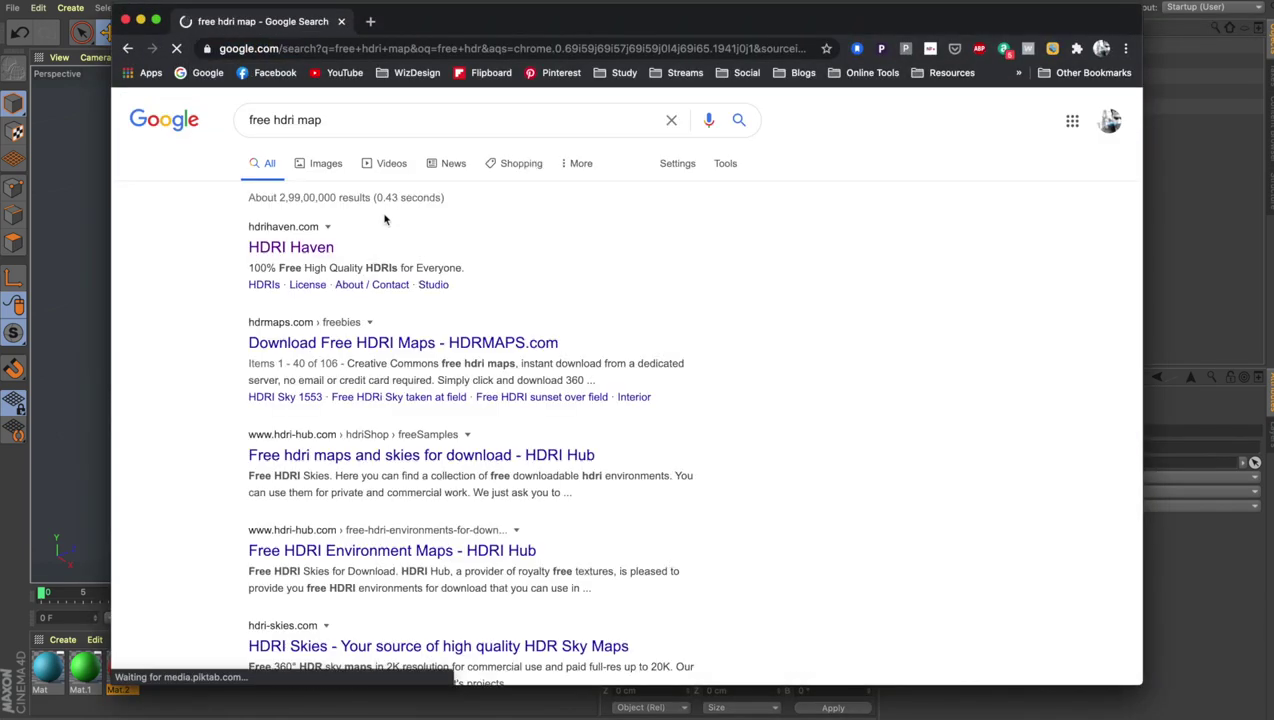
{"action": "left_click", "coordinate": [304, 249]}
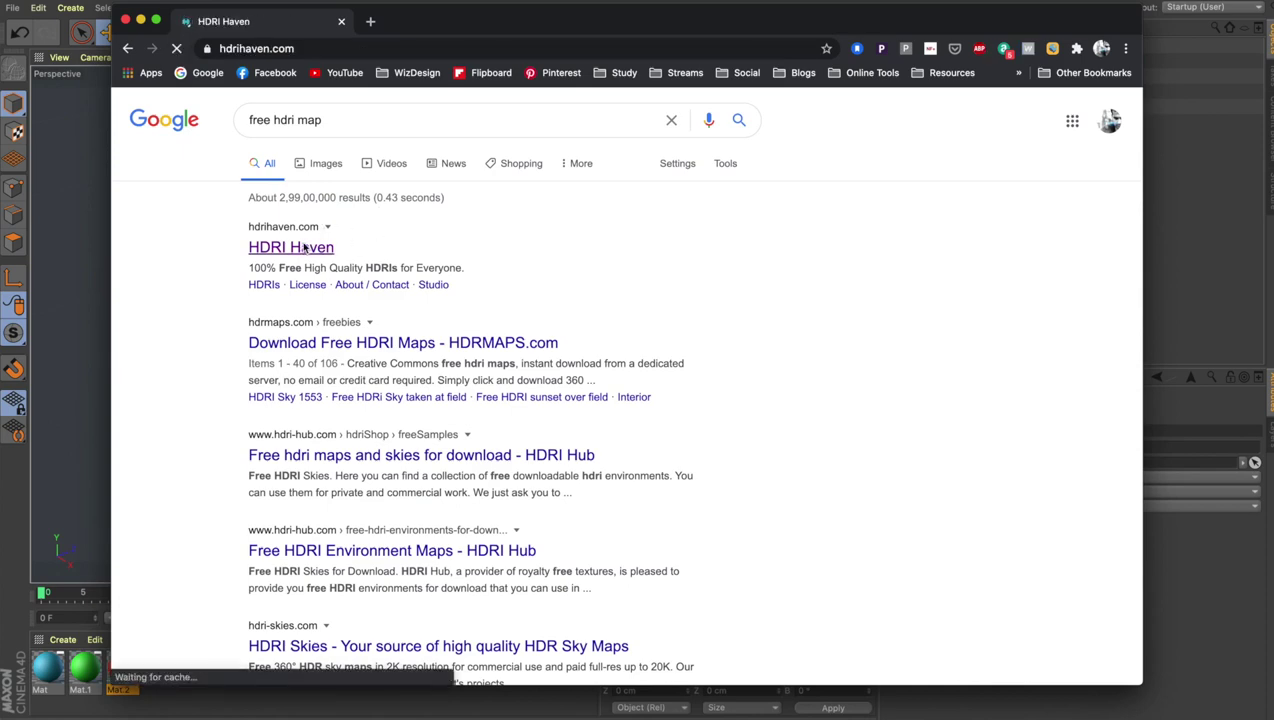
- Open HDRI Haven's HDRIs catalogue and browse the available environment maps
{"action": "scroll", "coordinate": [392, 283], "scroll_direction": "down", "scroll_amount": 2}
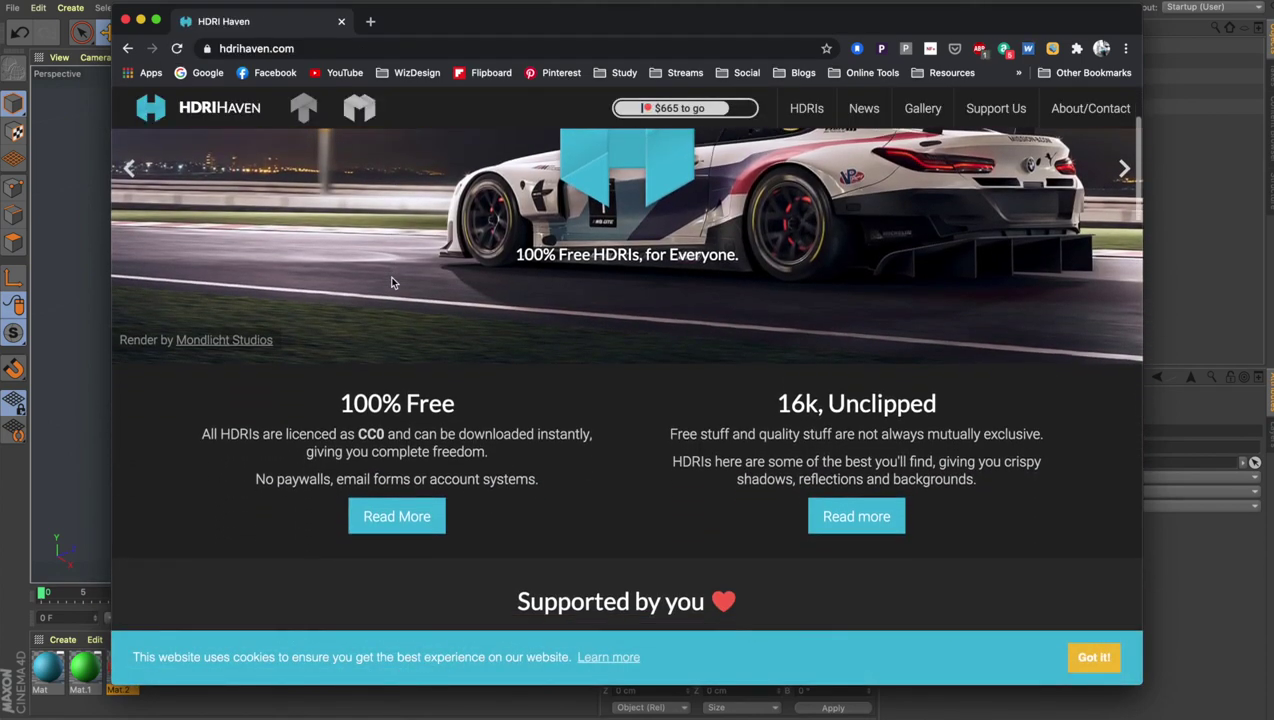
{"action": "scroll", "coordinate": [392, 285], "scroll_direction": "up", "scroll_amount": 3}
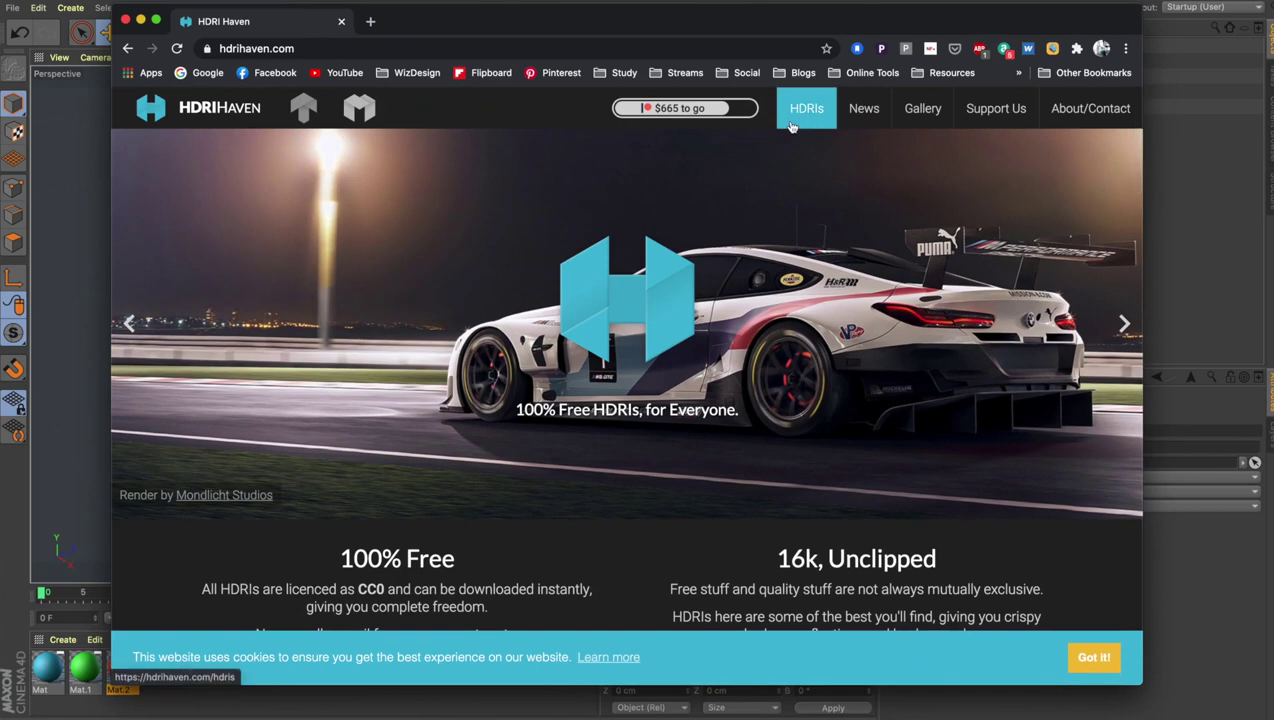
{"action": "left_click", "coordinate": [791, 125]}
{"action": "scroll", "coordinate": [705, 321], "scroll_direction": "down", "scroll_amount": 2}
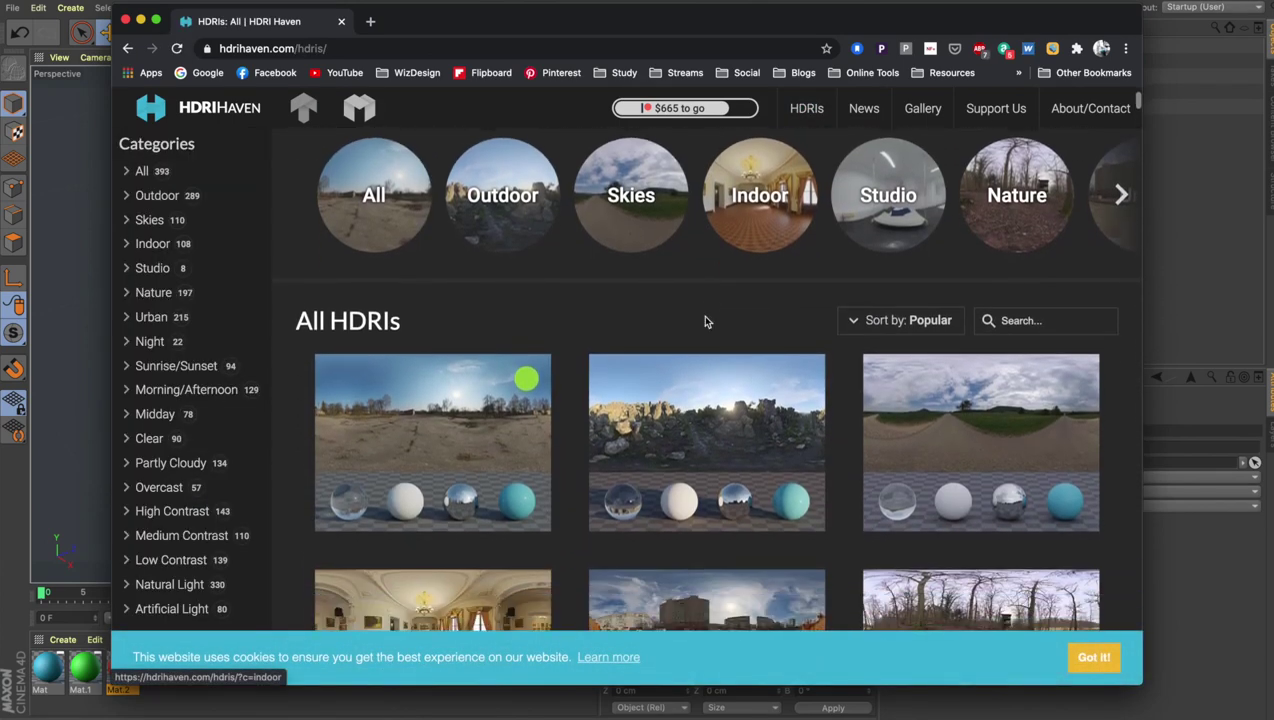
{"action": "scroll", "coordinate": [705, 321], "scroll_direction": "down", "scroll_amount": 4}
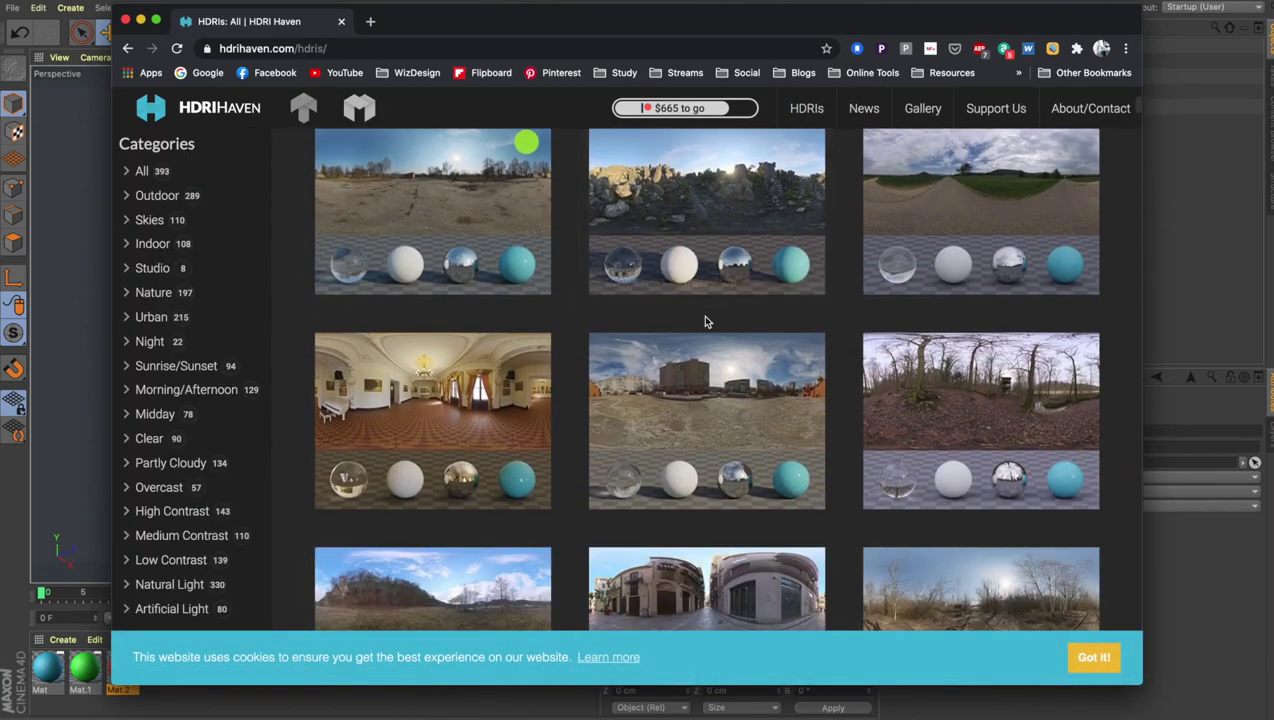
- Look through the full HDRI catalogue for a suitable environment map
{"action": "scroll", "coordinate": [705, 321], "scroll_direction": "down", "scroll_amount": 5}
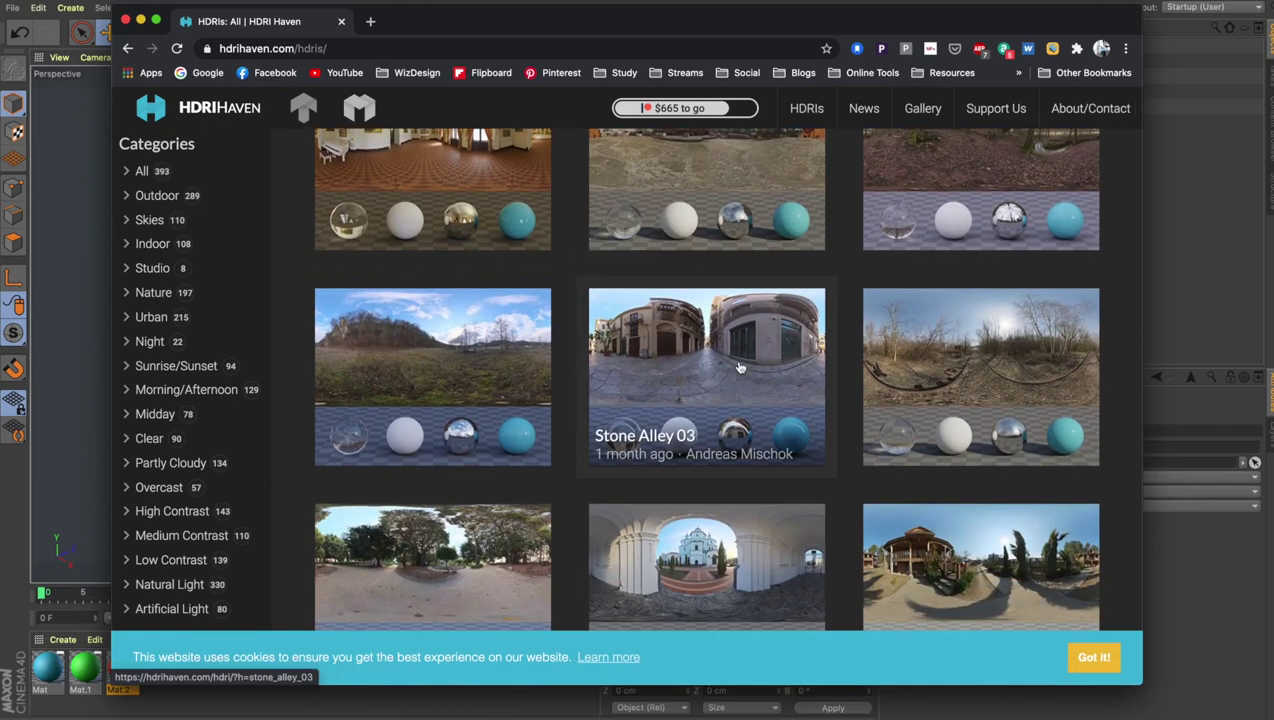
{"action": "scroll", "coordinate": [724, 384], "scroll_direction": "down", "scroll_amount": 2}
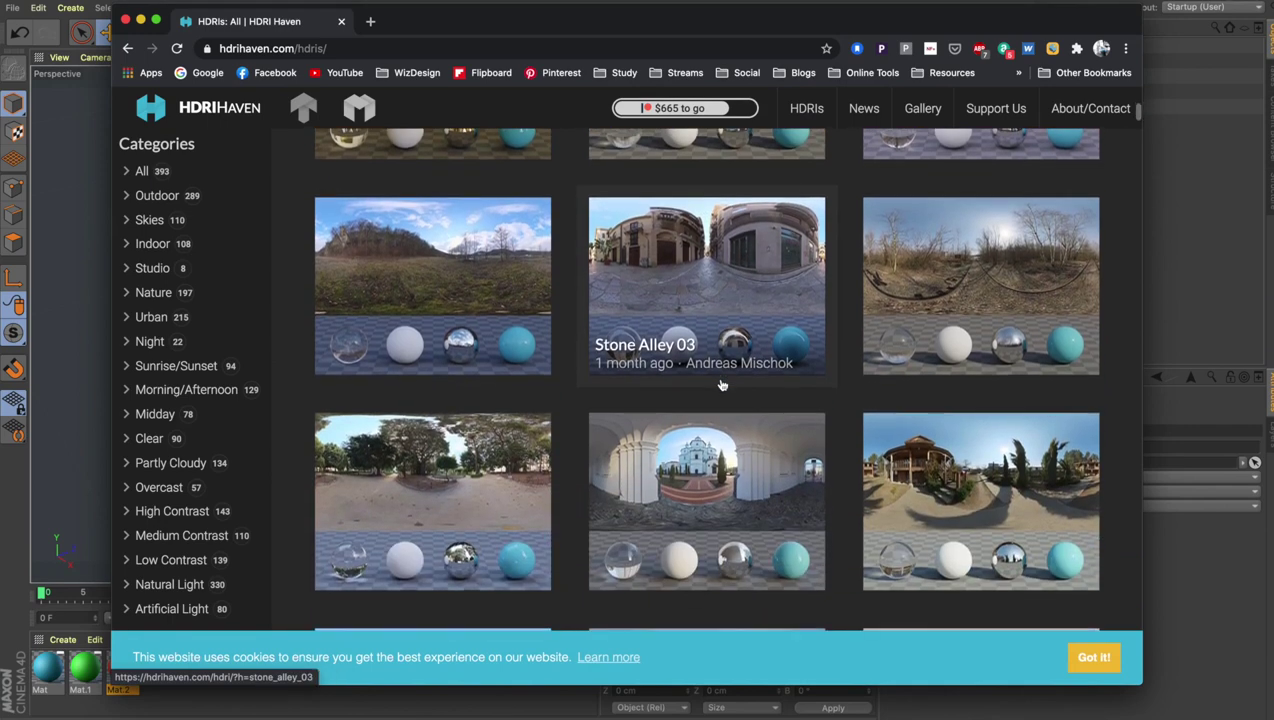
{"action": "scroll", "coordinate": [711, 445], "scroll_direction": "down", "scroll_amount": 5}
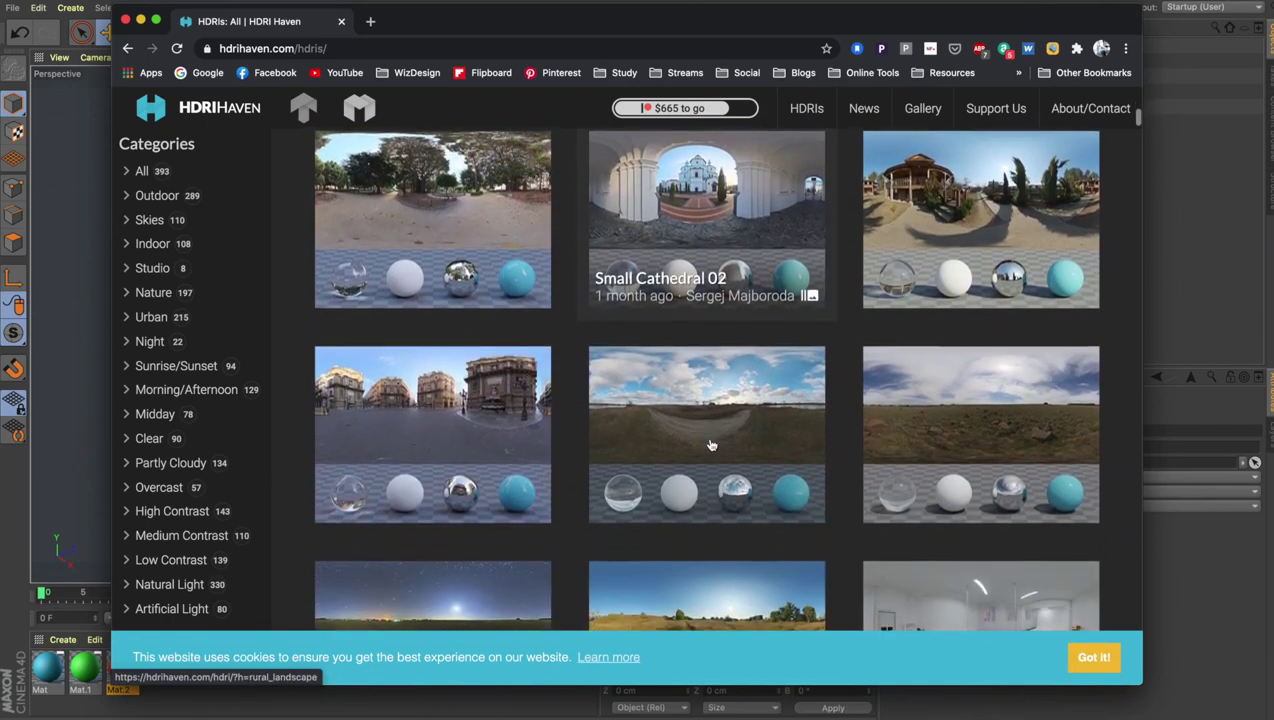
{"action": "scroll", "coordinate": [711, 445], "scroll_direction": "down", "scroll_amount": 8}
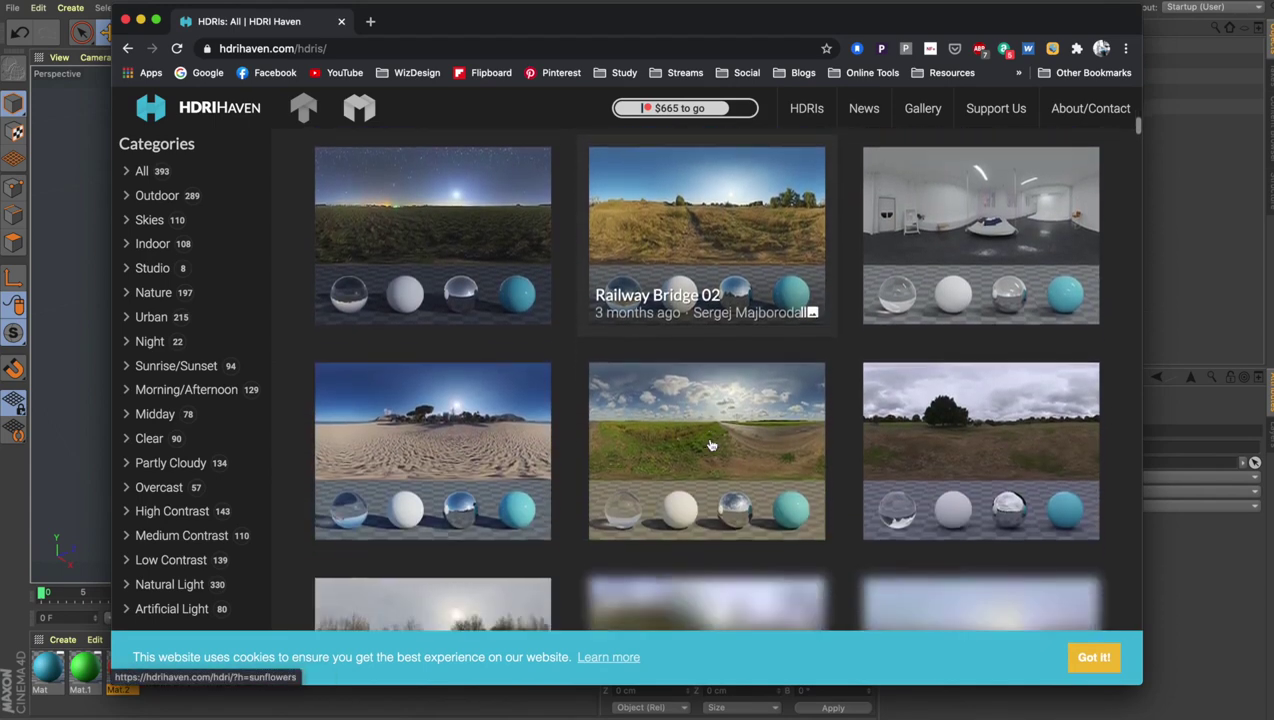
{"action": "scroll", "coordinate": [711, 445], "scroll_direction": "down", "scroll_amount": 1}
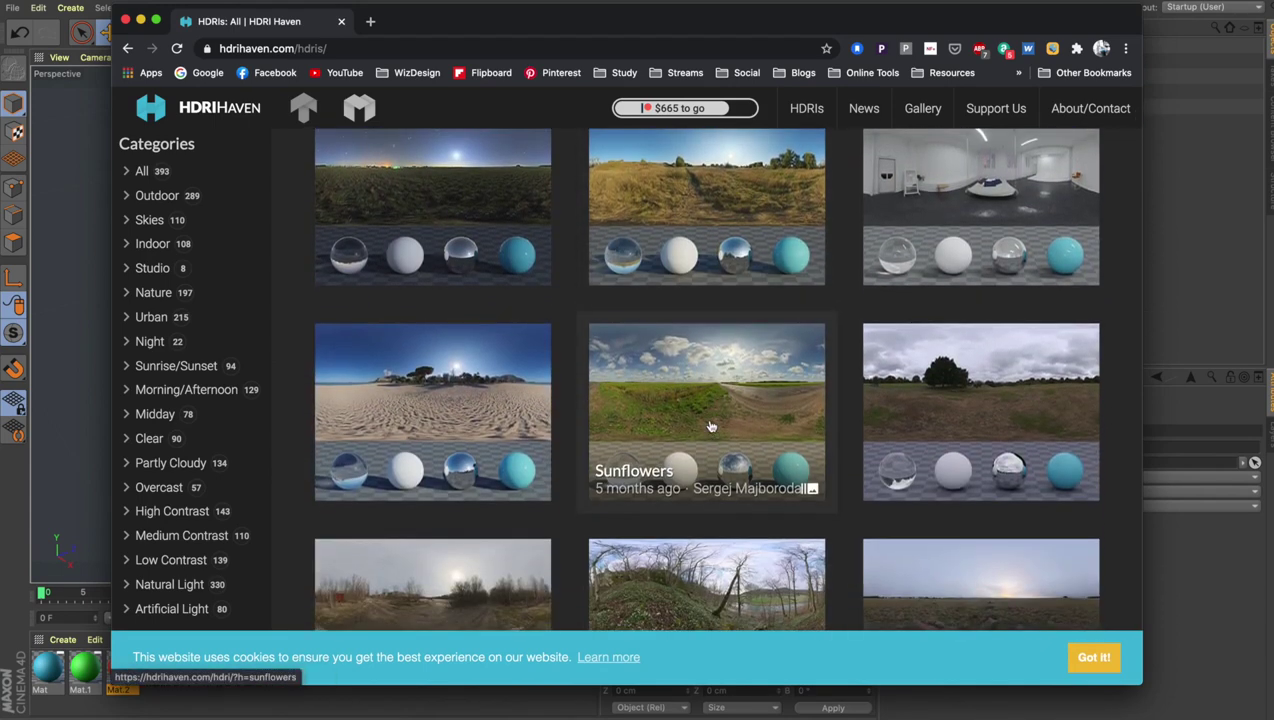
{"action": "scroll", "coordinate": [711, 427], "scroll_direction": "down", "scroll_amount": 7}
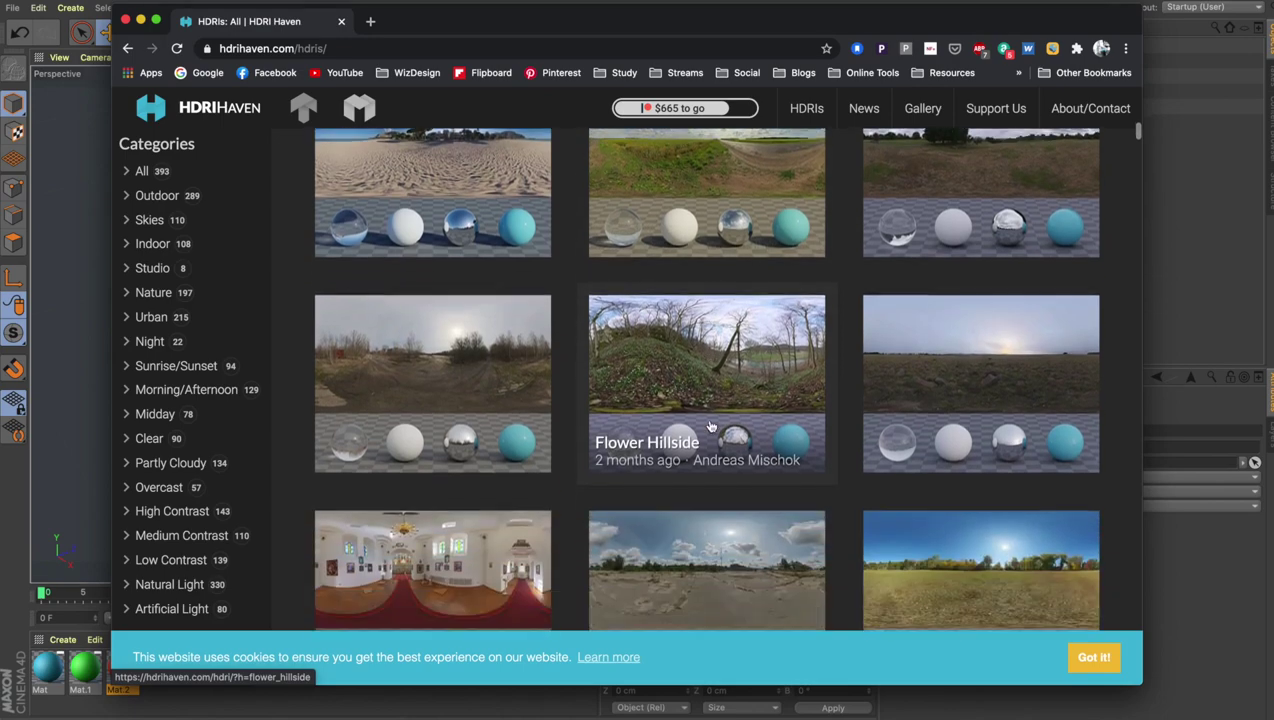
{"action": "scroll", "coordinate": [711, 427], "scroll_direction": "down", "scroll_amount": 10}
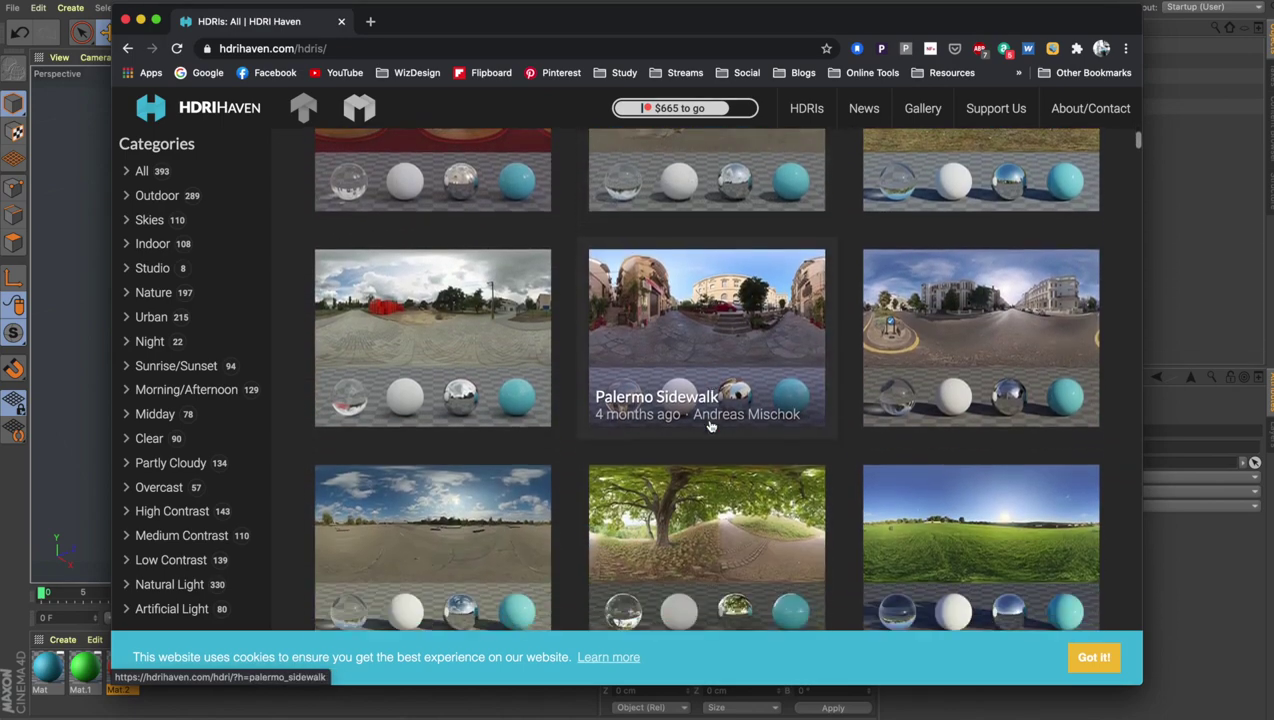
{"action": "scroll", "coordinate": [711, 427], "scroll_direction": "down", "scroll_amount": 10}
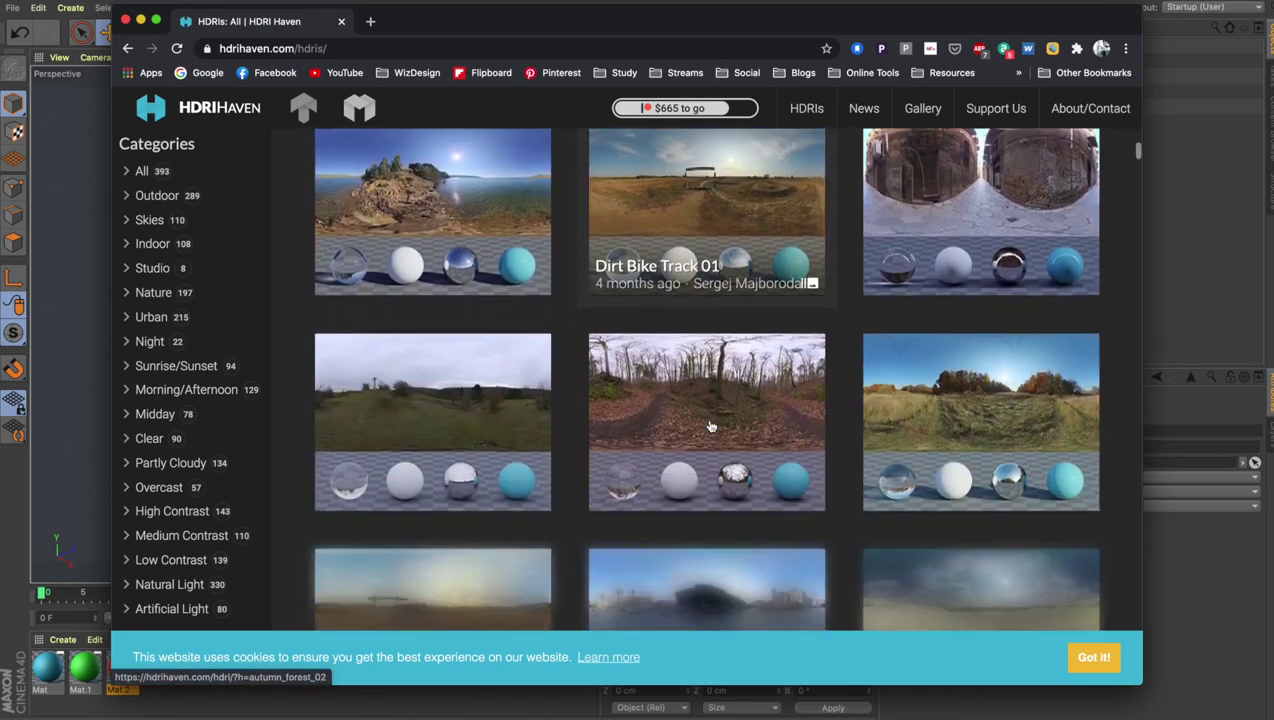
{"action": "scroll", "coordinate": [711, 427], "scroll_direction": "down", "scroll_amount": 10}
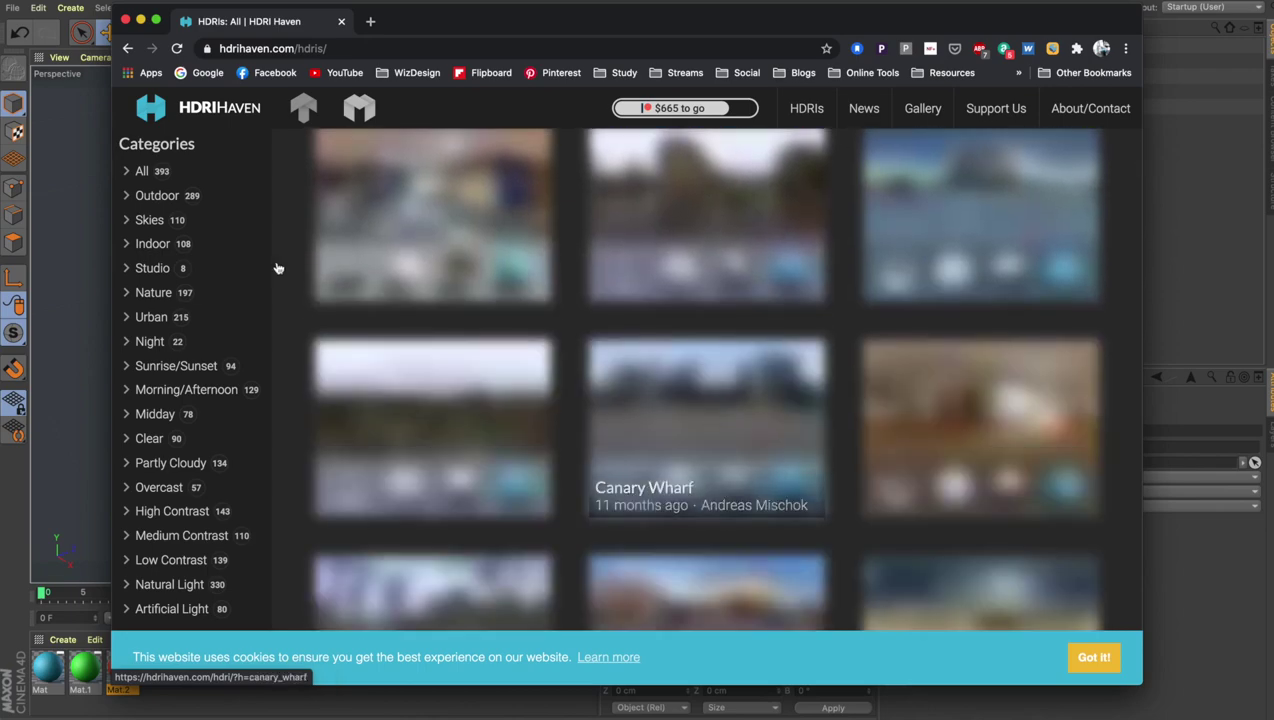
- Filter the HDRIs to the Indoor category and open the Studio Small 03 page
{"action": "left_click", "coordinate": [160, 244]}
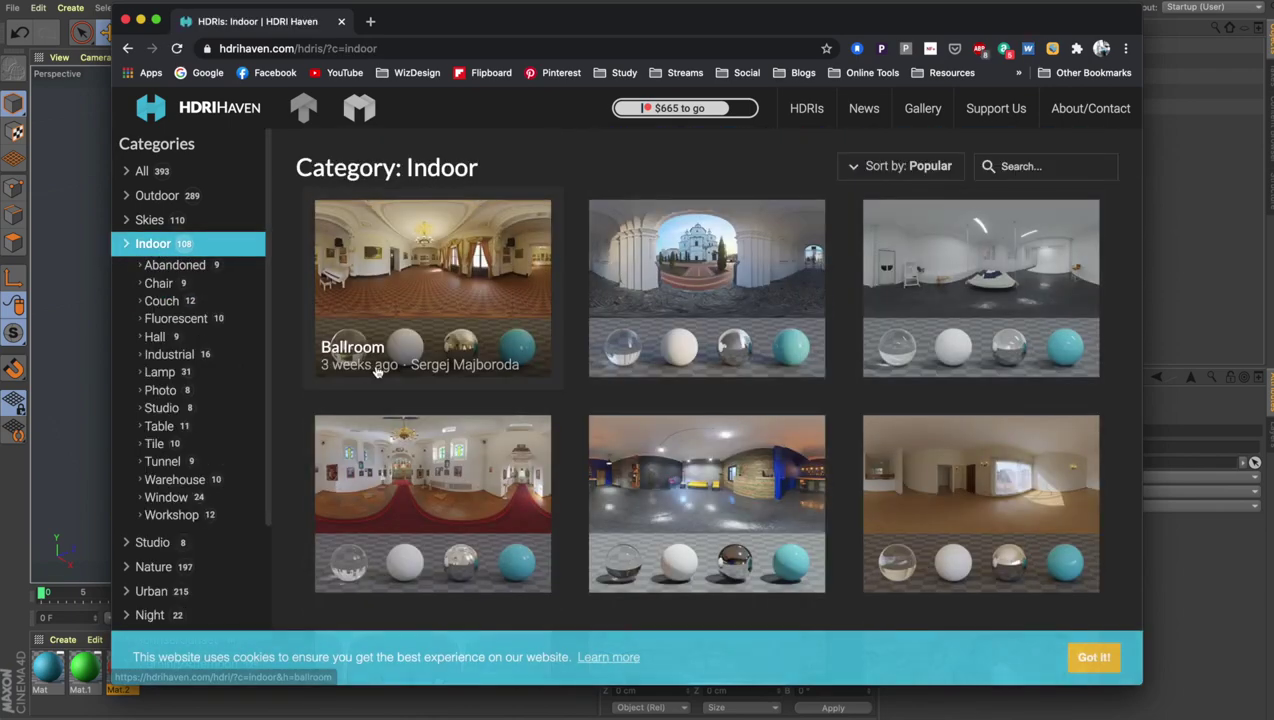
{"action": "scroll", "coordinate": [652, 470], "scroll_direction": "down", "scroll_amount": 10}
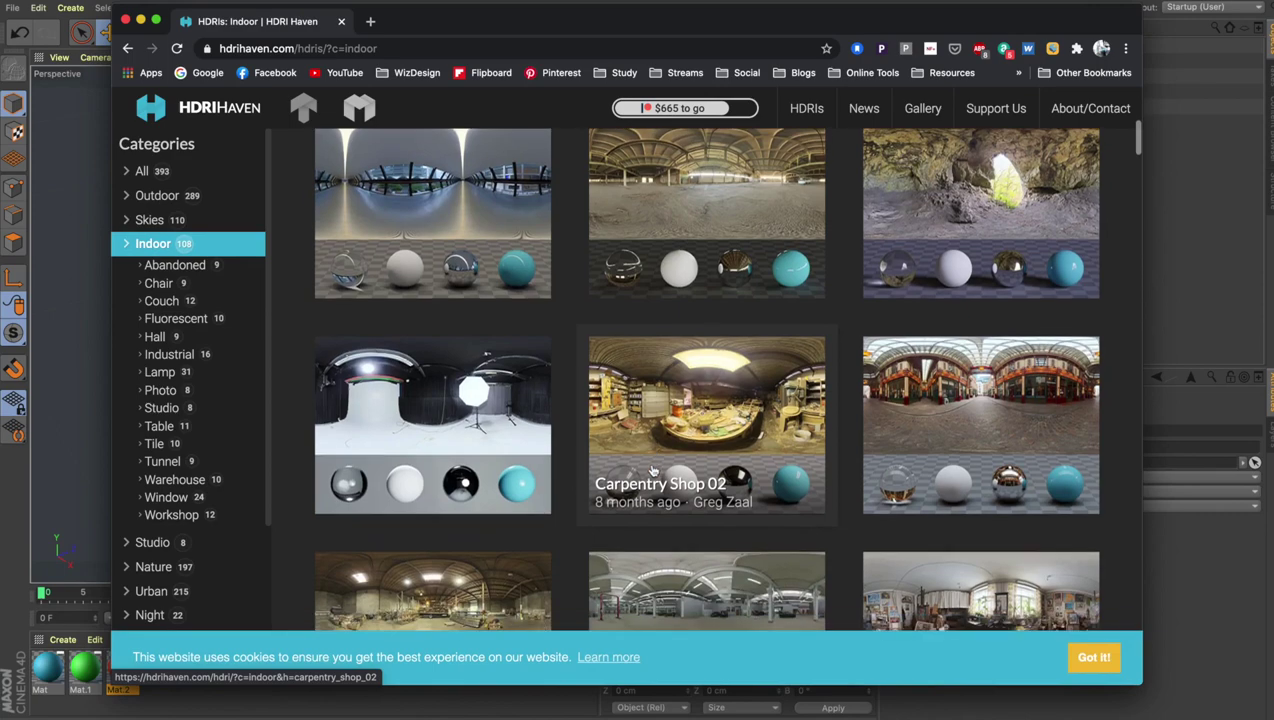
{"action": "left_click", "coordinate": [389, 416]}
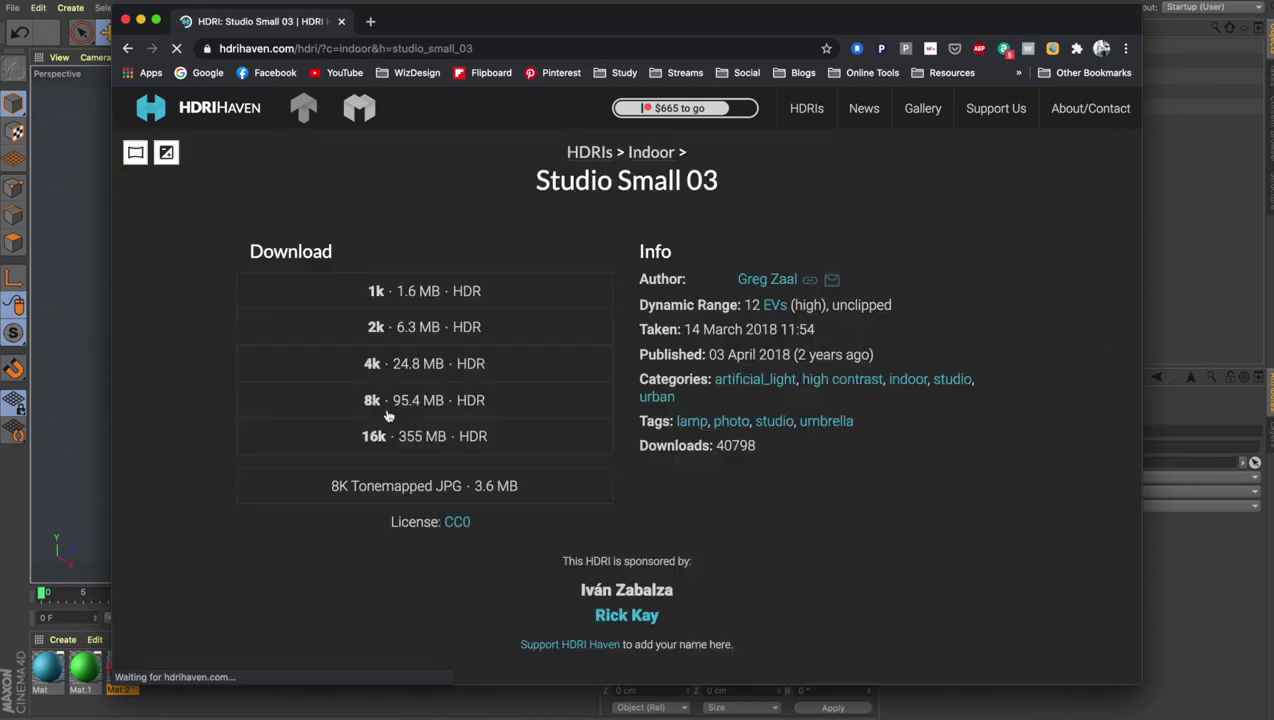
- Download the 1k HDR version and save it to the Desktop as studio_small_03_1k in Radiance format
{"action": "scroll", "coordinate": [520, 404], "scroll_direction": "down", "scroll_amount": 8}
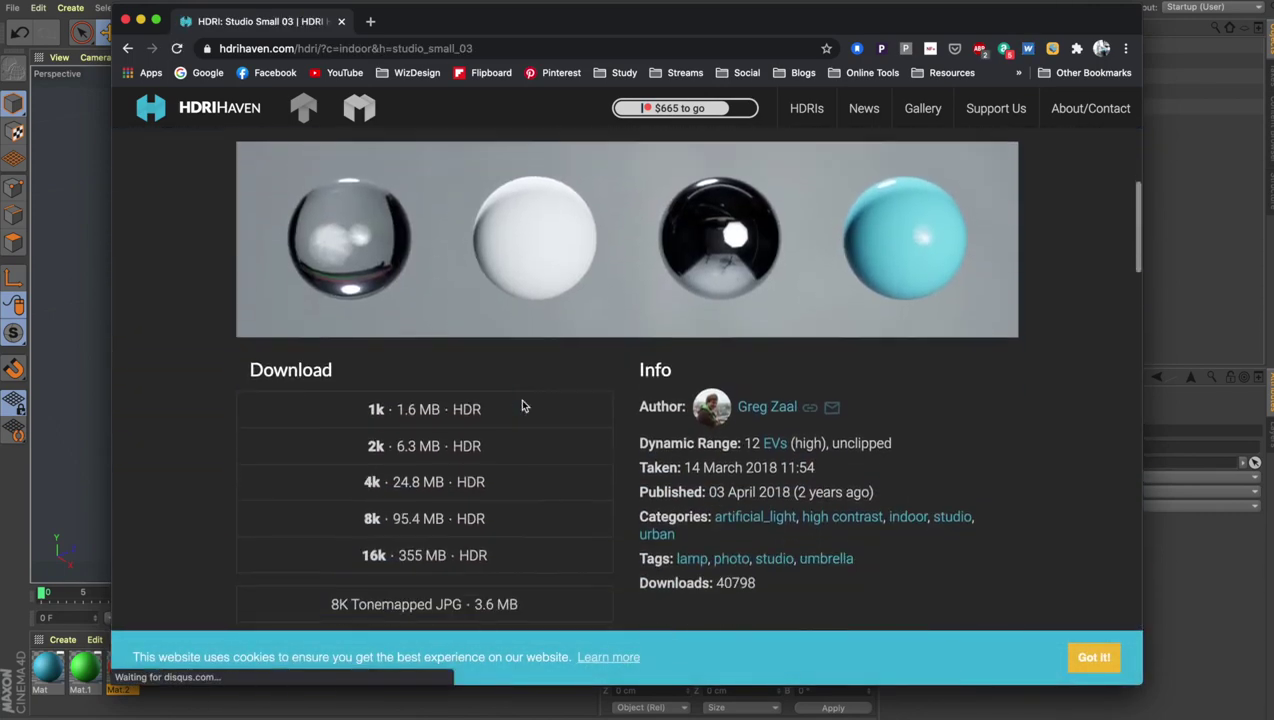
{"action": "scroll", "coordinate": [520, 400], "scroll_direction": "up", "scroll_amount": 1}
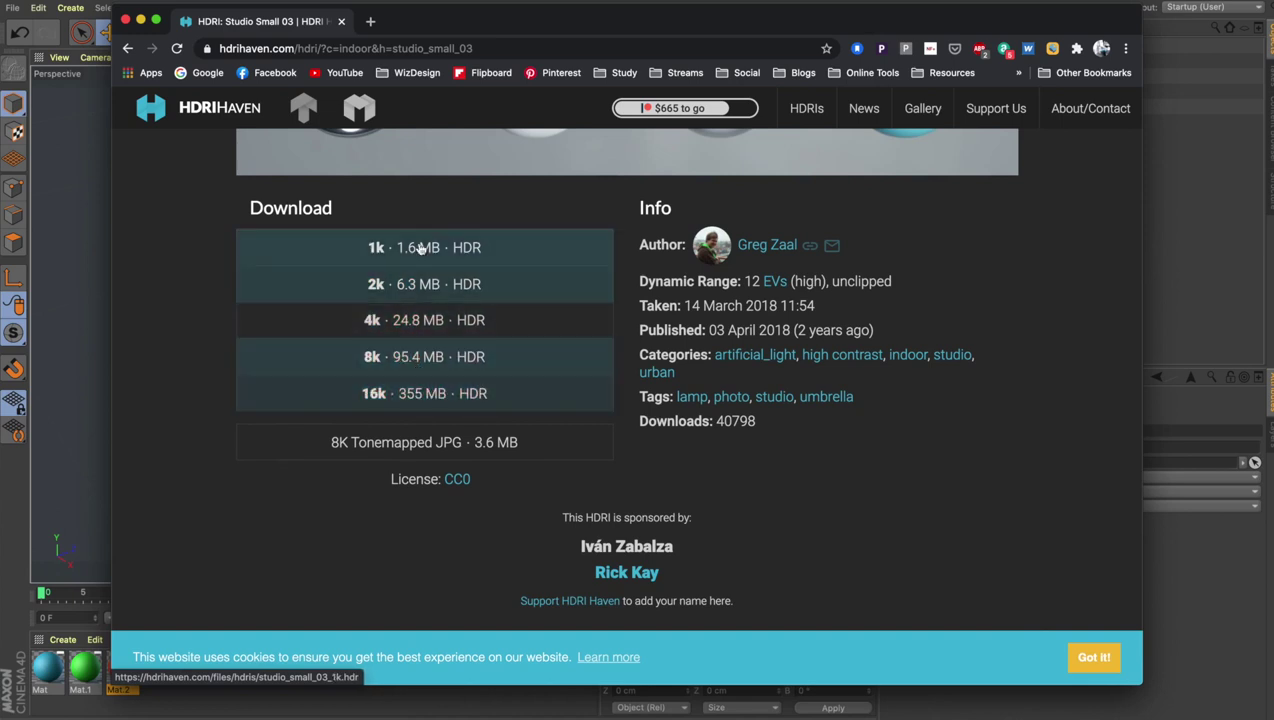
{"action": "left_click", "coordinate": [406, 261]}
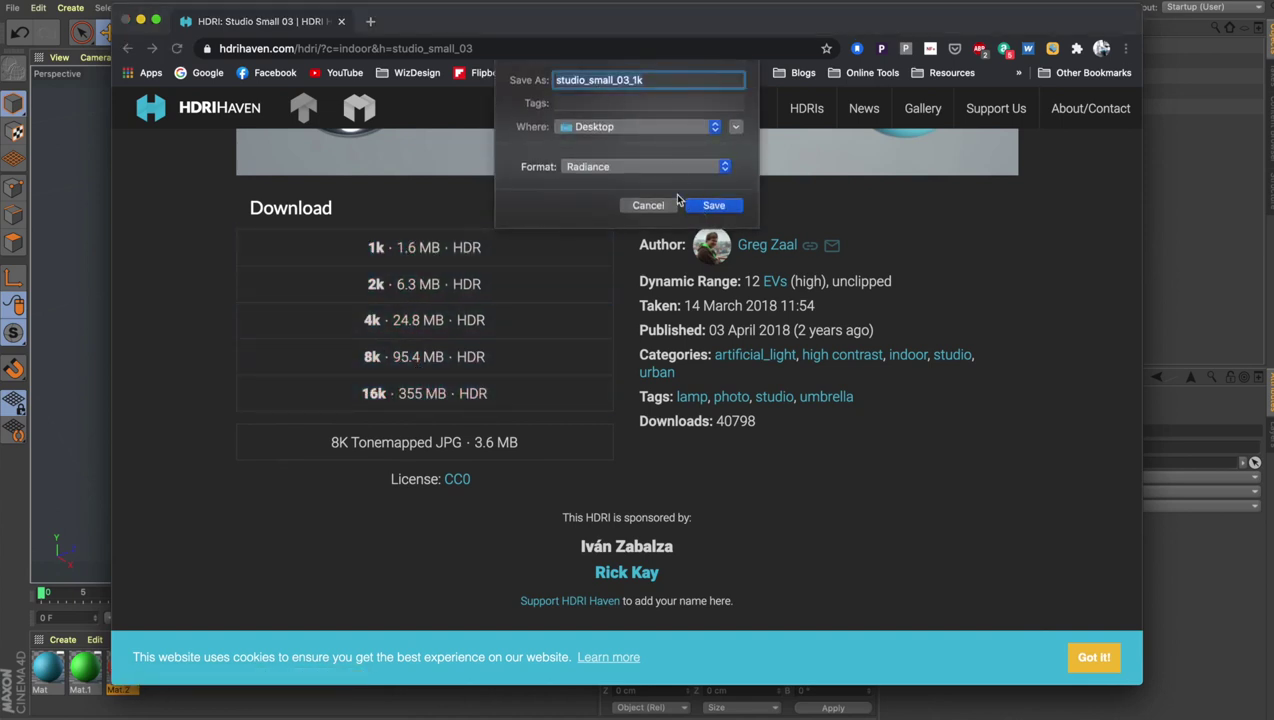
{"action": "left_click", "coordinate": [615, 168]}
{"action": "left_click", "coordinate": [615, 168]}
{"action": "left_click", "coordinate": [713, 205]}
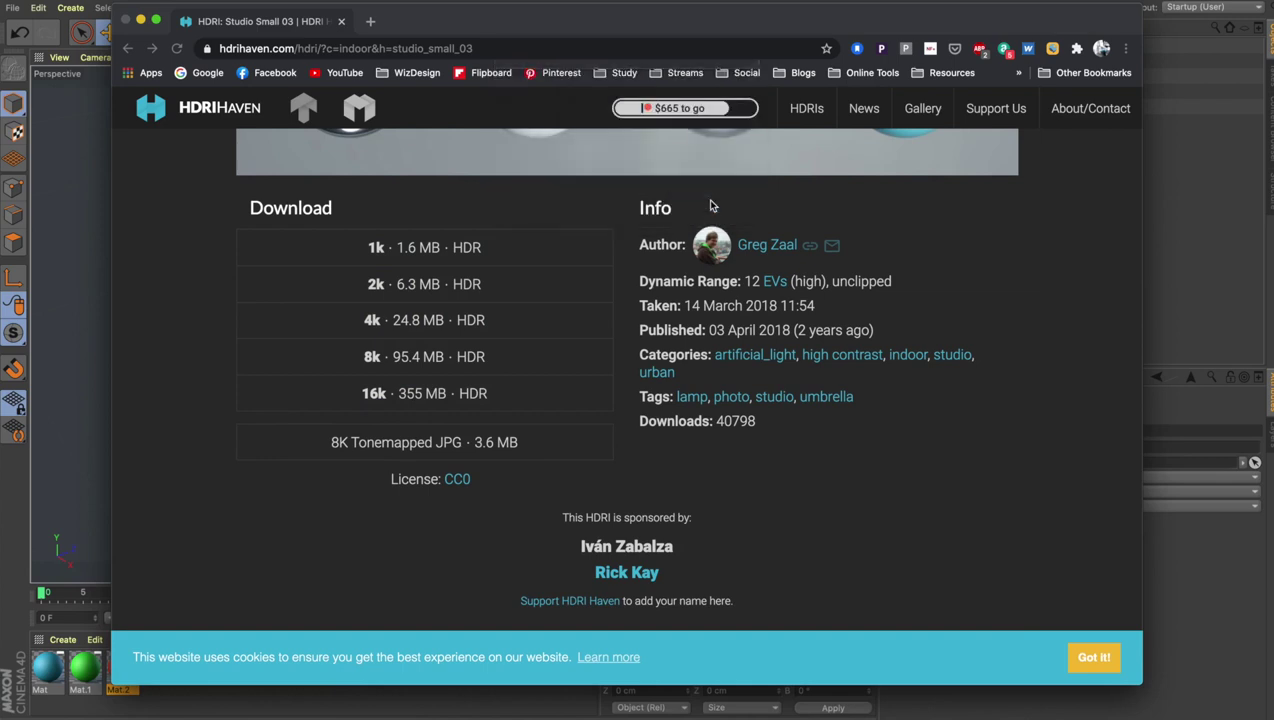
- Switch to Cinema 4D, create a material from studio_small_03_1k.hdr without copying it to the project, and apply it to the Sky object
{"action": "left_click_drag", "start_coordinate": [584, 34], "coordinate": [976, 14]}
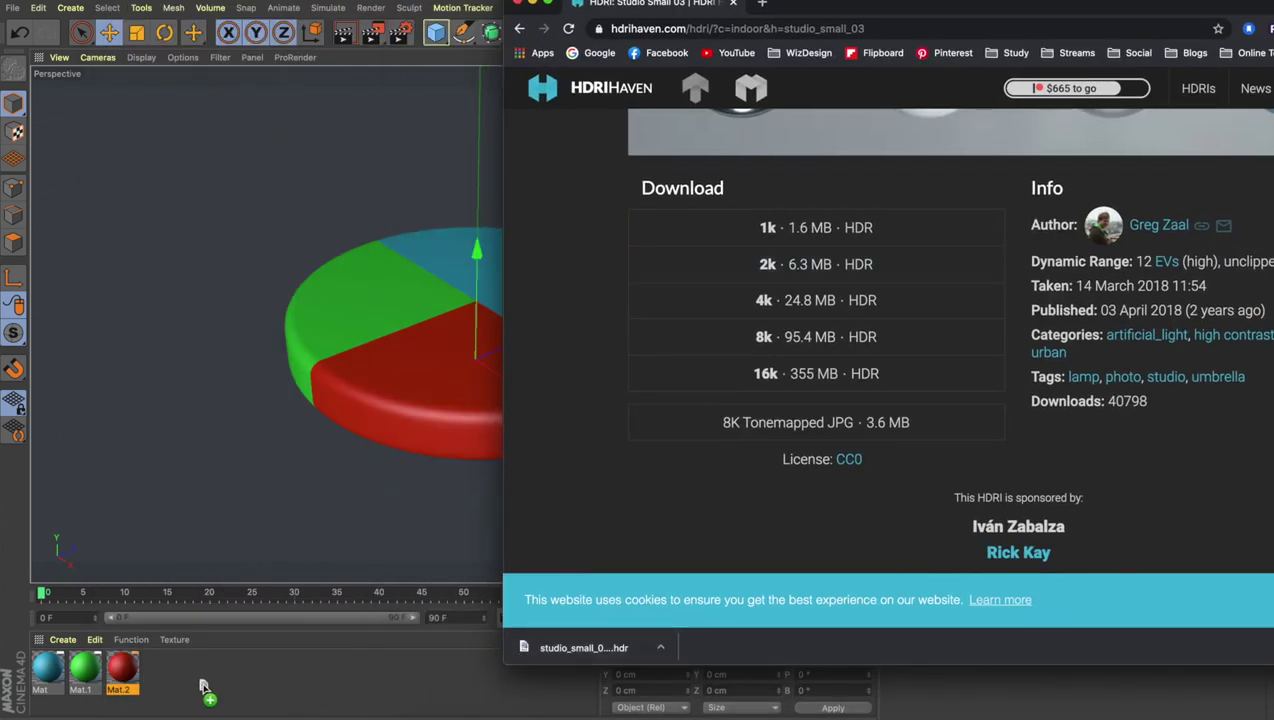
{"action": "left_click_drag", "start_coordinate": [195, 687], "coordinate": [277, 685]}
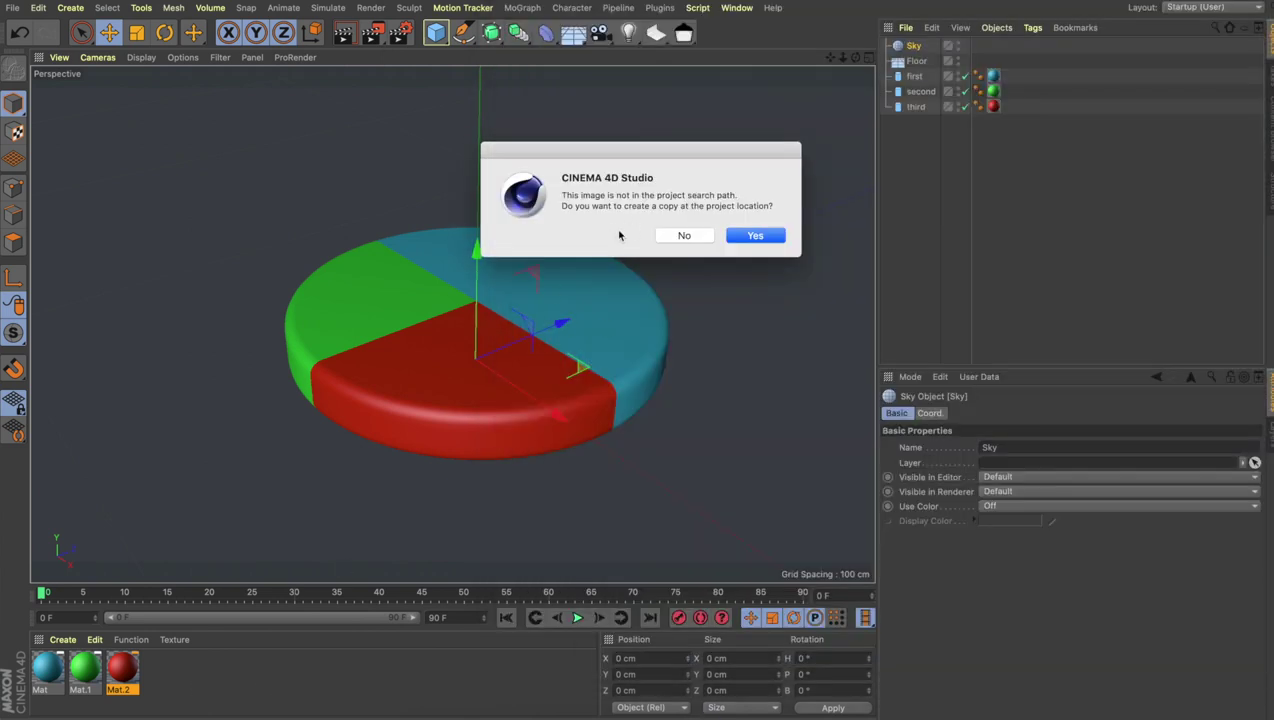
{"action": "left_click", "coordinate": [684, 235]}
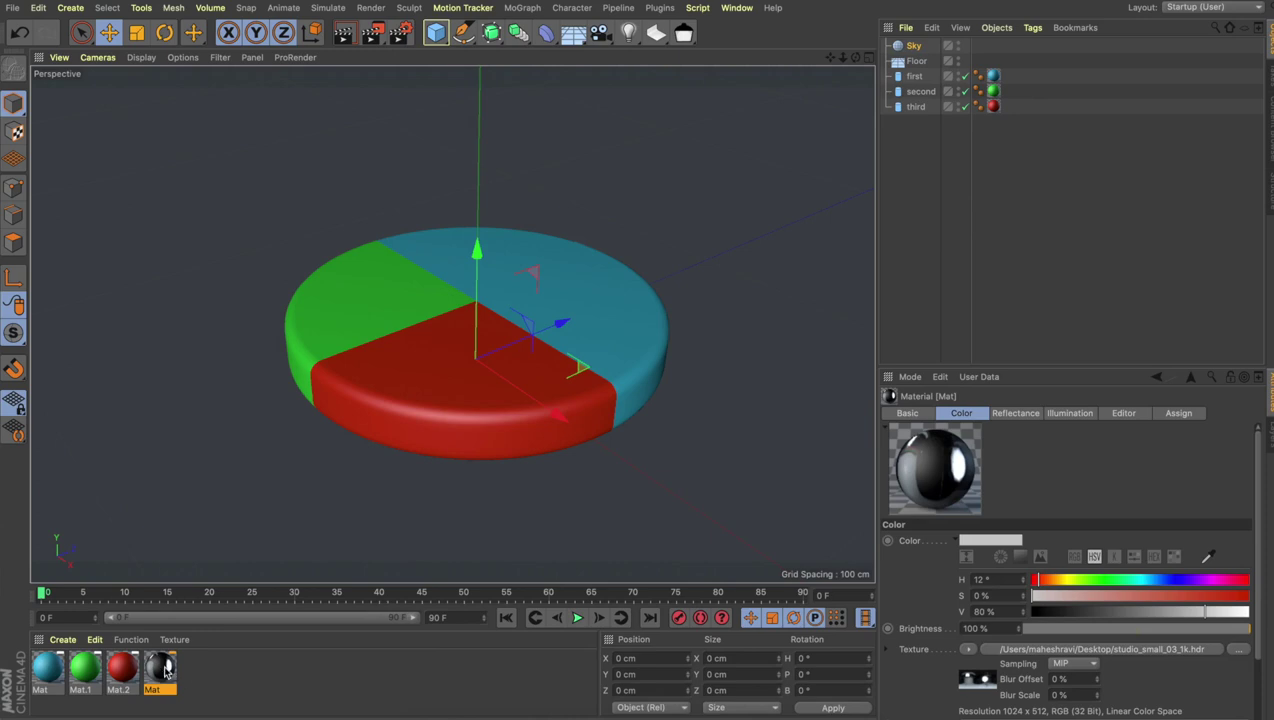
{"action": "left_click_drag", "start_coordinate": [167, 672], "coordinate": [912, 50]}
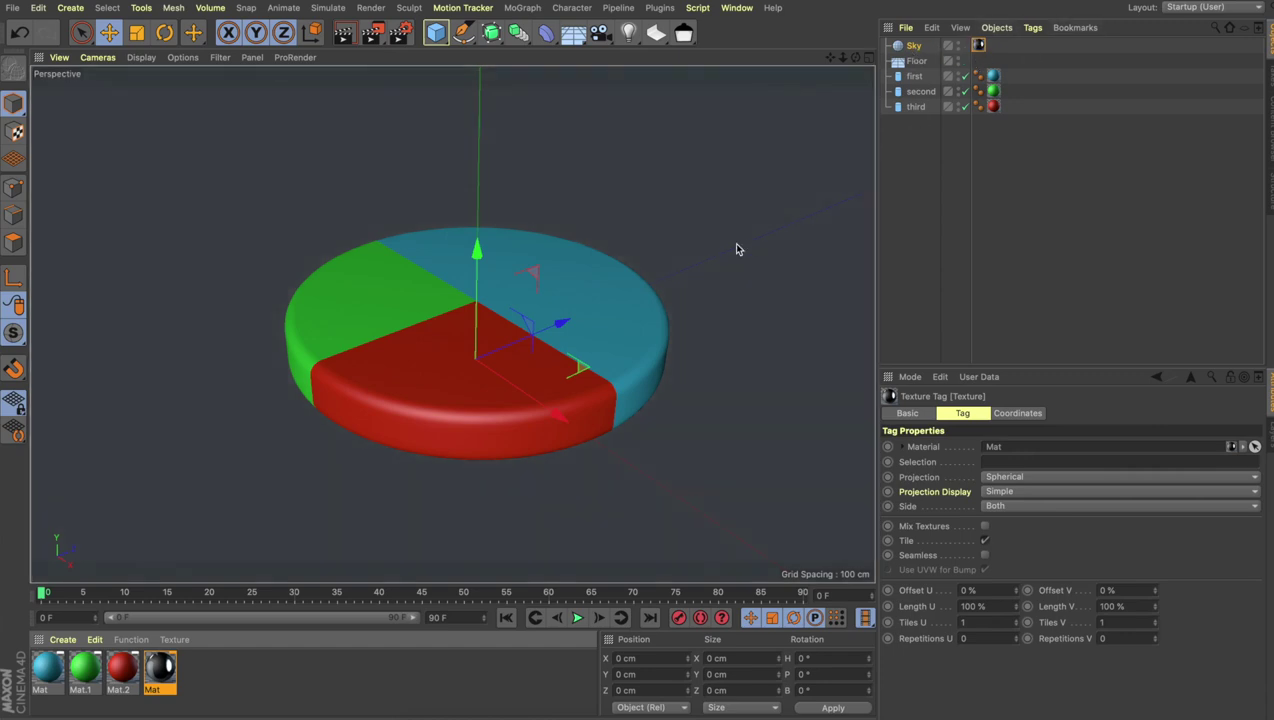
{"action": "left_click", "coordinate": [1014, 66]}
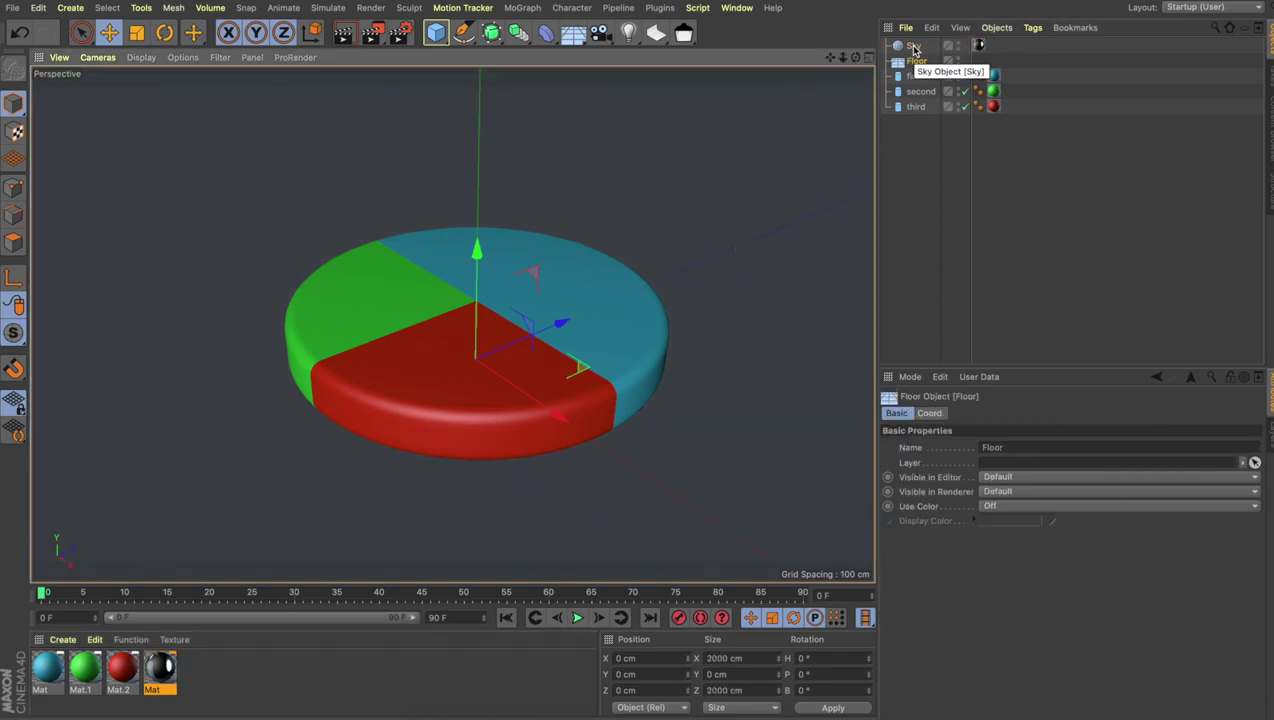
- Add the Global Illumination effect to the render settings and render the perspective view
{"action": "left_click", "coordinate": [399, 33]}
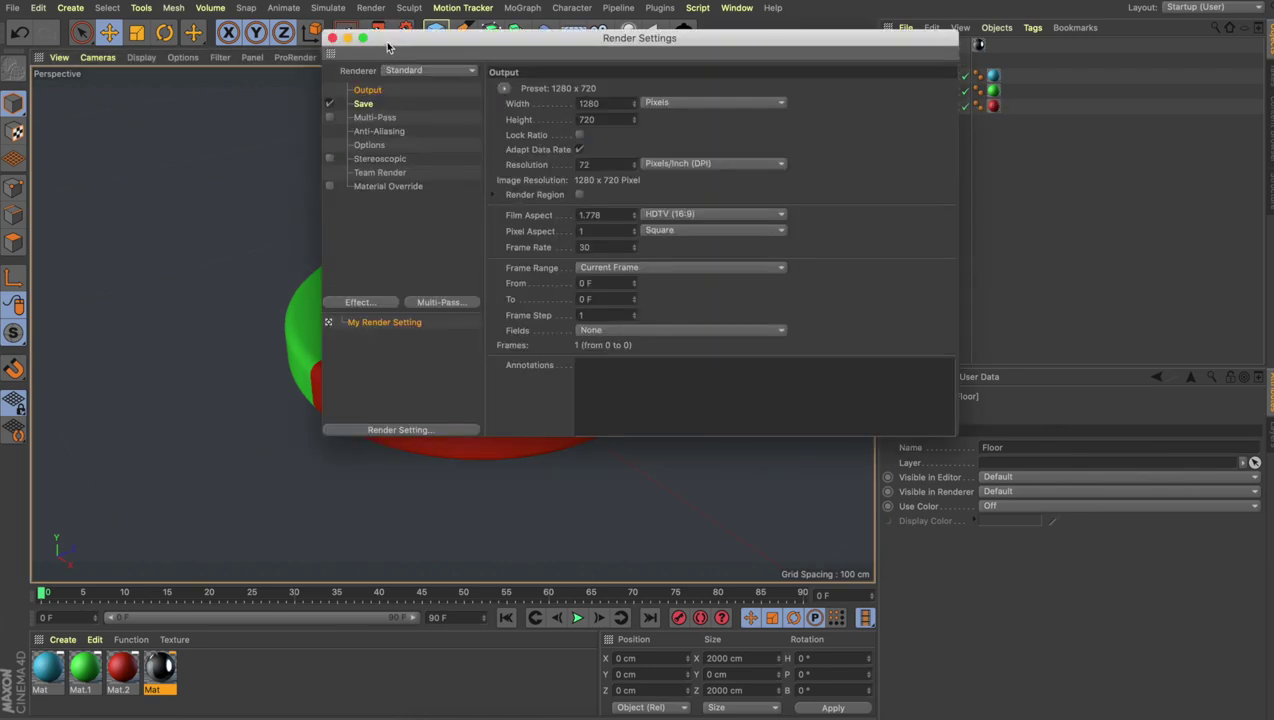
{"action": "left_click_drag", "start_coordinate": [389, 46], "coordinate": [351, 44]}
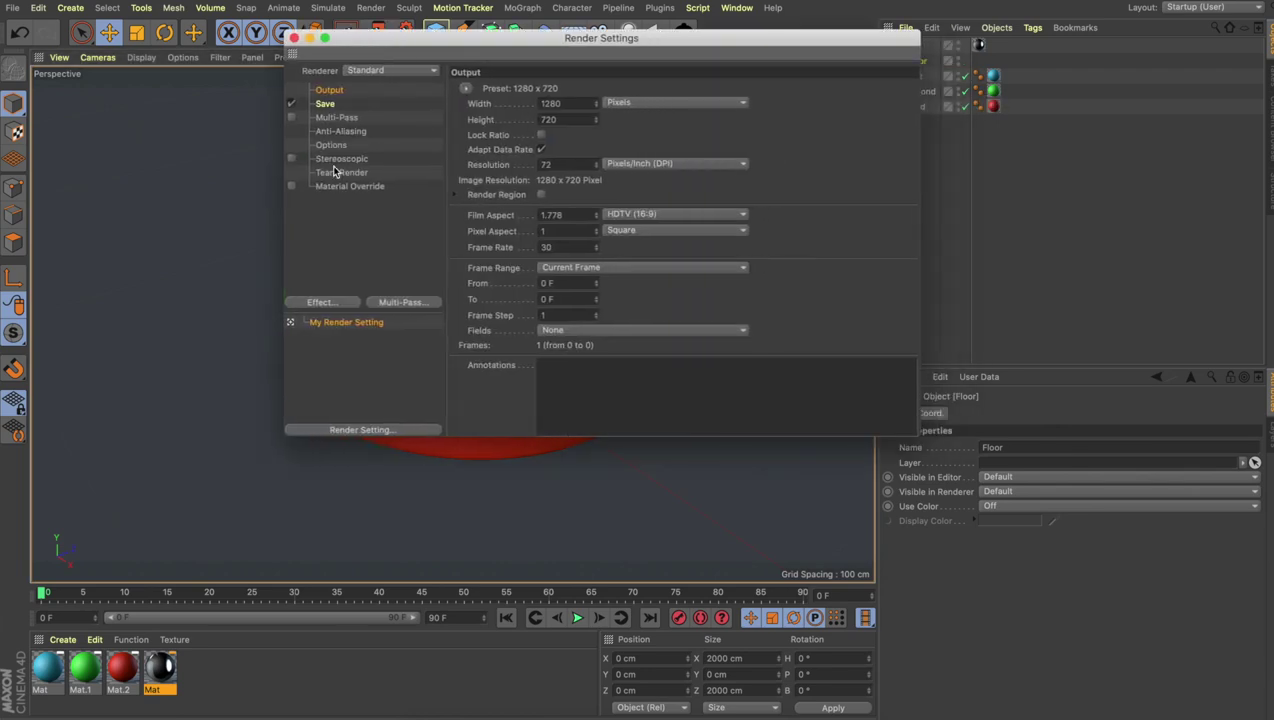
{"action": "left_click", "coordinate": [320, 302]}
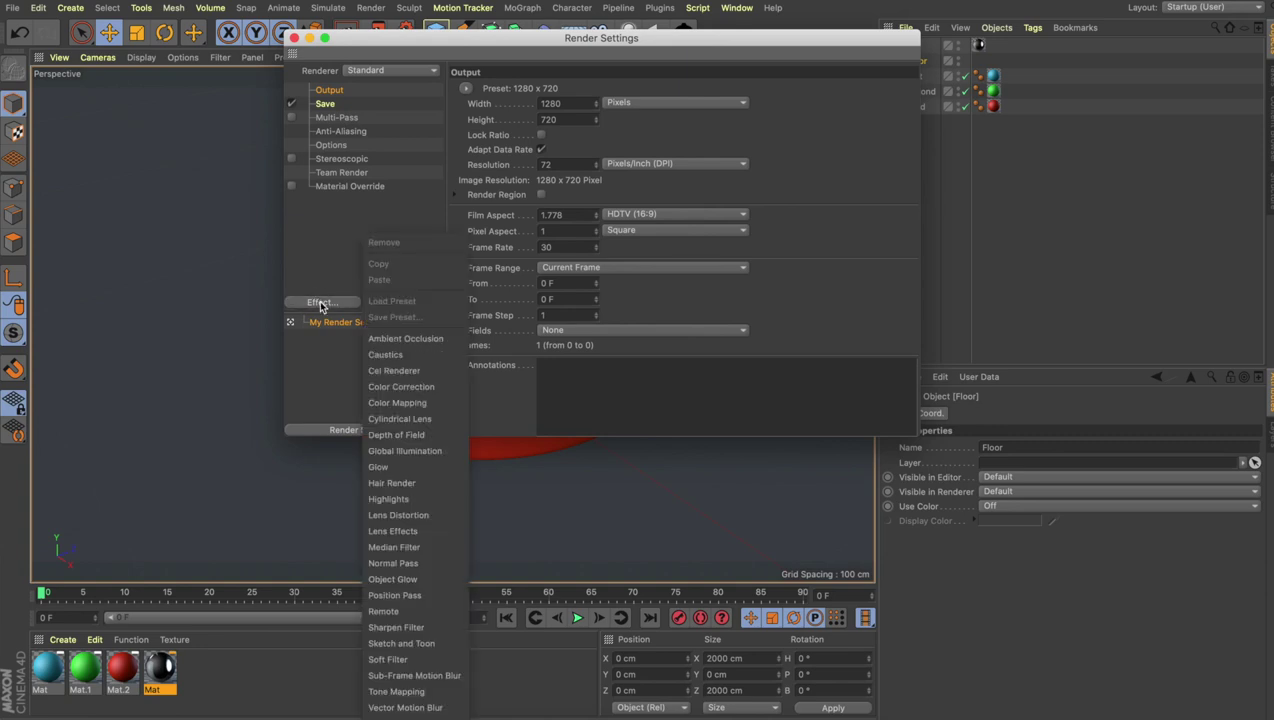
{"action": "left_click", "coordinate": [400, 450]}
{"action": "left_click", "coordinate": [294, 38]}
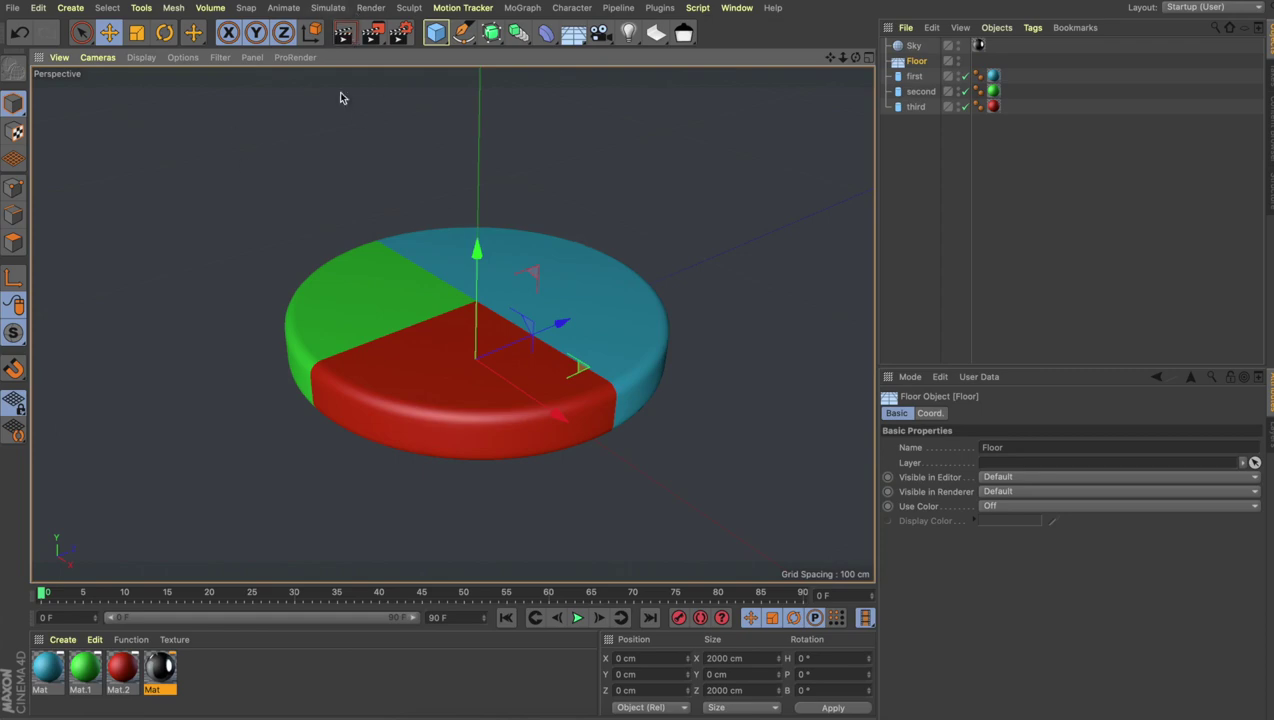
{"action": "left_click", "coordinate": [342, 35]}
{"action": "left_click", "coordinate": [914, 46]}
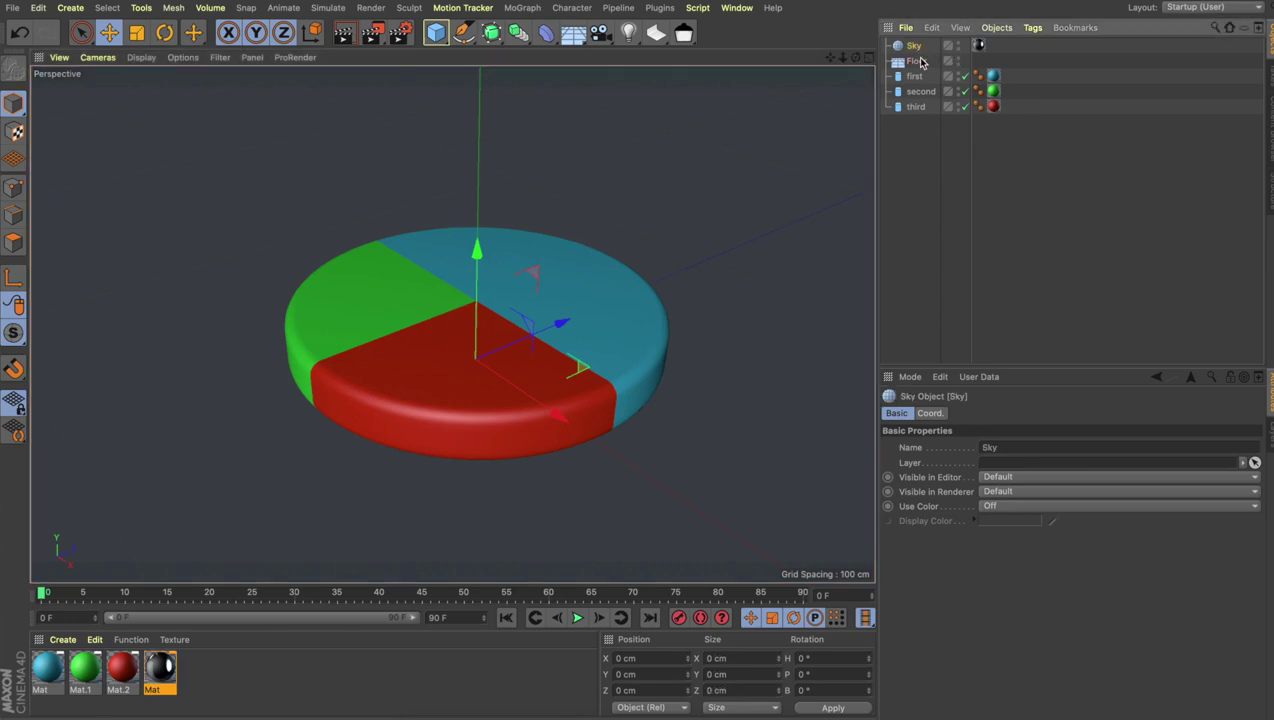
{"action": "left_click", "coordinate": [917, 62], "text": "shift"}
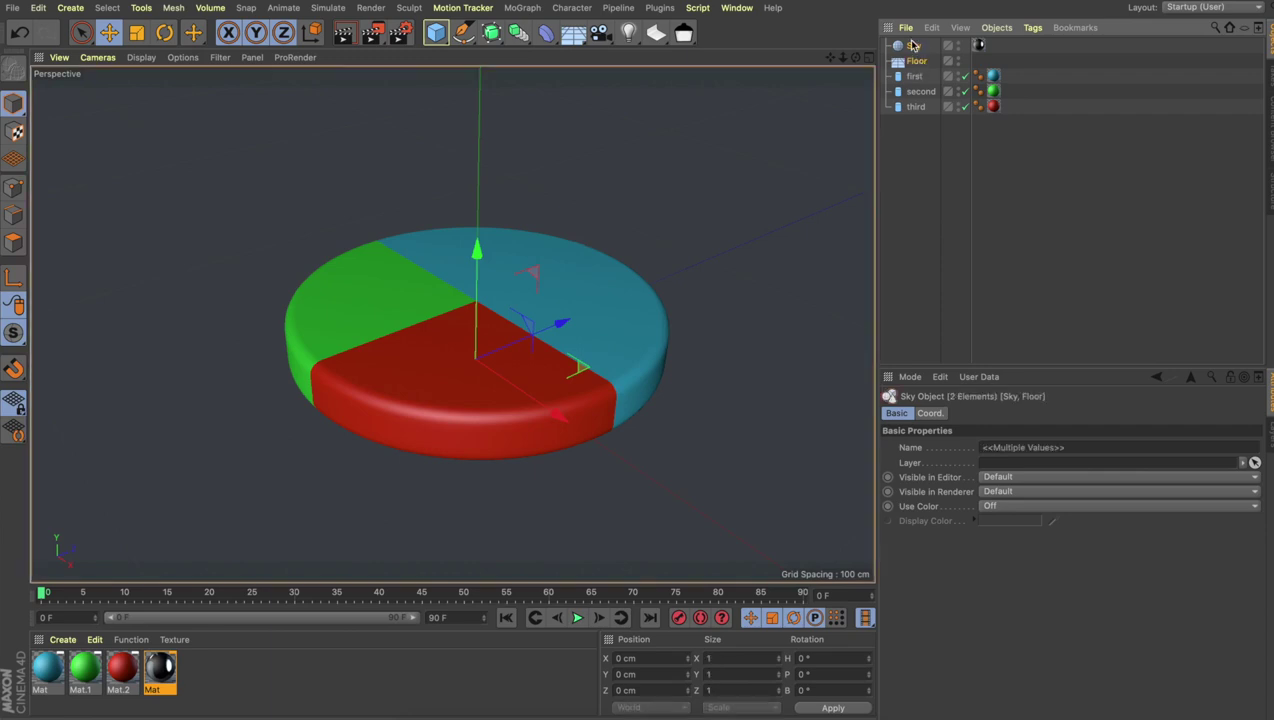
{"action": "left_click", "coordinate": [906, 176]}
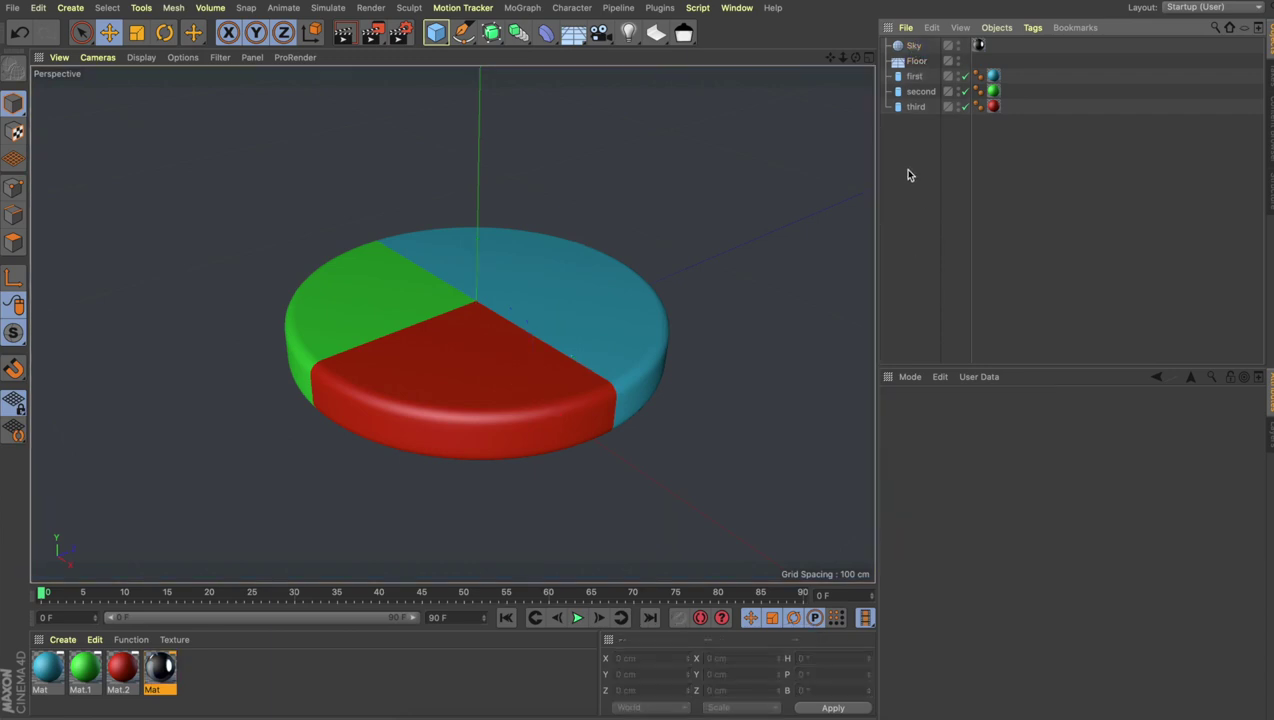
- Add a Camera object at the current view and make it the active viewport camera
{"action": "left_click", "coordinate": [598, 33]}
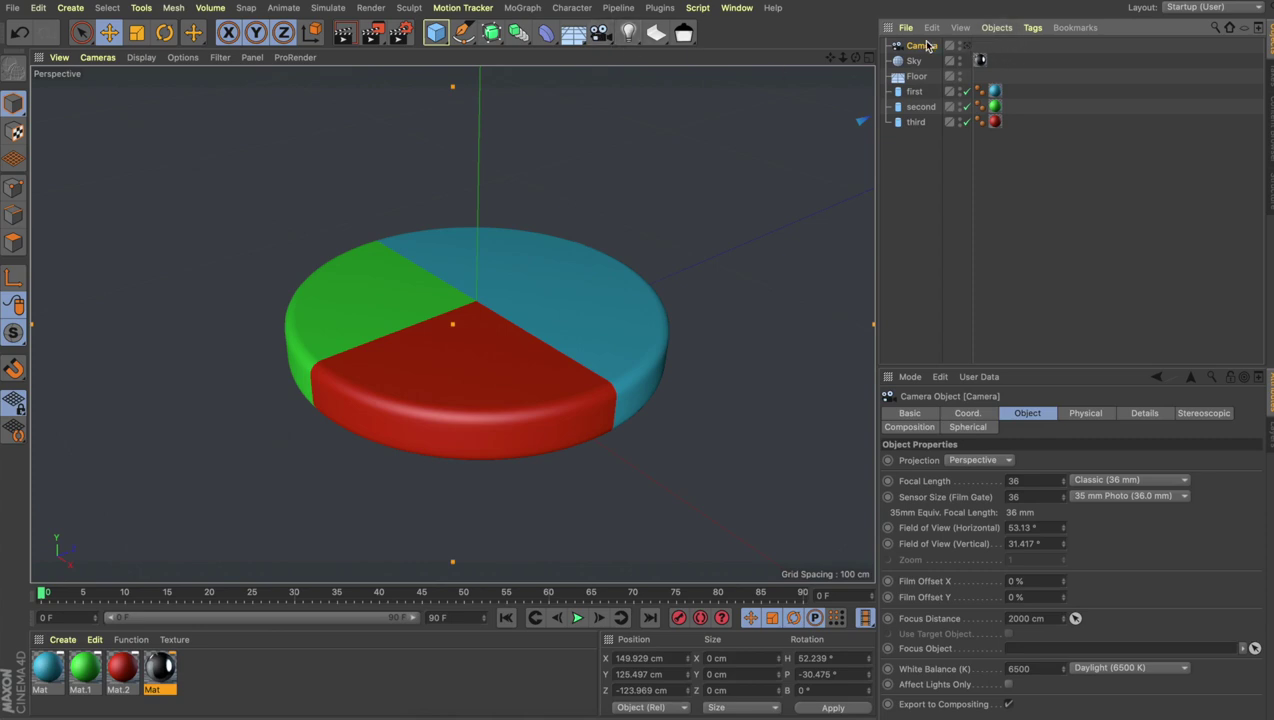
{"action": "left_click", "coordinate": [966, 46]}
- Group the Camera, Sky and Floor objects under a null and rename the null Setup
{"action": "left_click", "coordinate": [916, 77]}
{"action": "left_click", "coordinate": [914, 61], "text": "shift"}
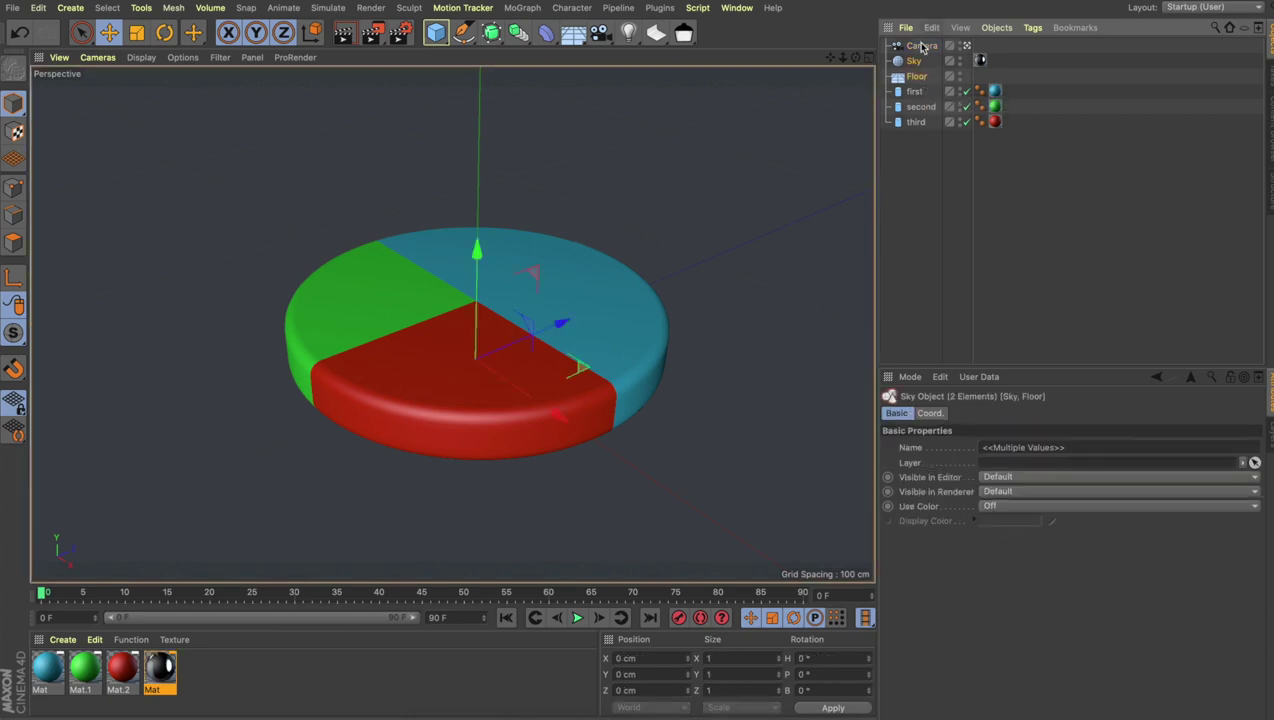
{"action": "left_click", "coordinate": [919, 47]}
{"action": "left_click", "coordinate": [914, 61], "text": "shift"}
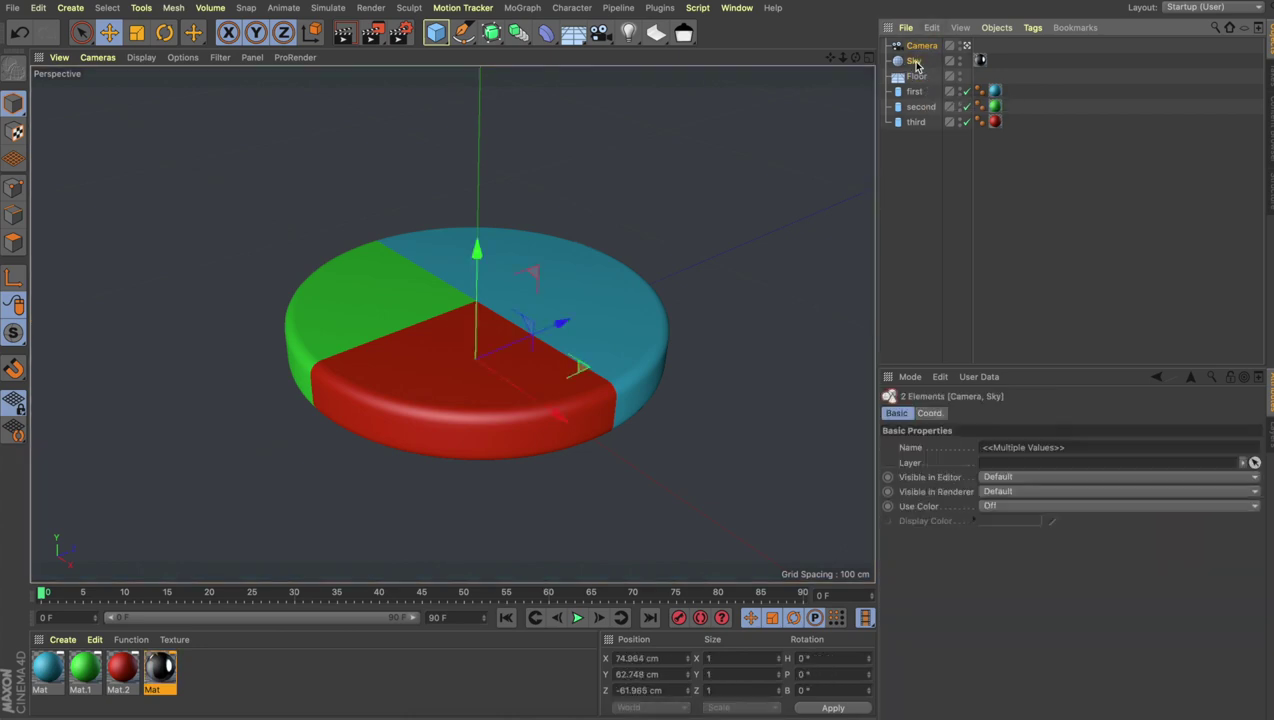
{"action": "left_click", "coordinate": [916, 78], "text": "shift"}
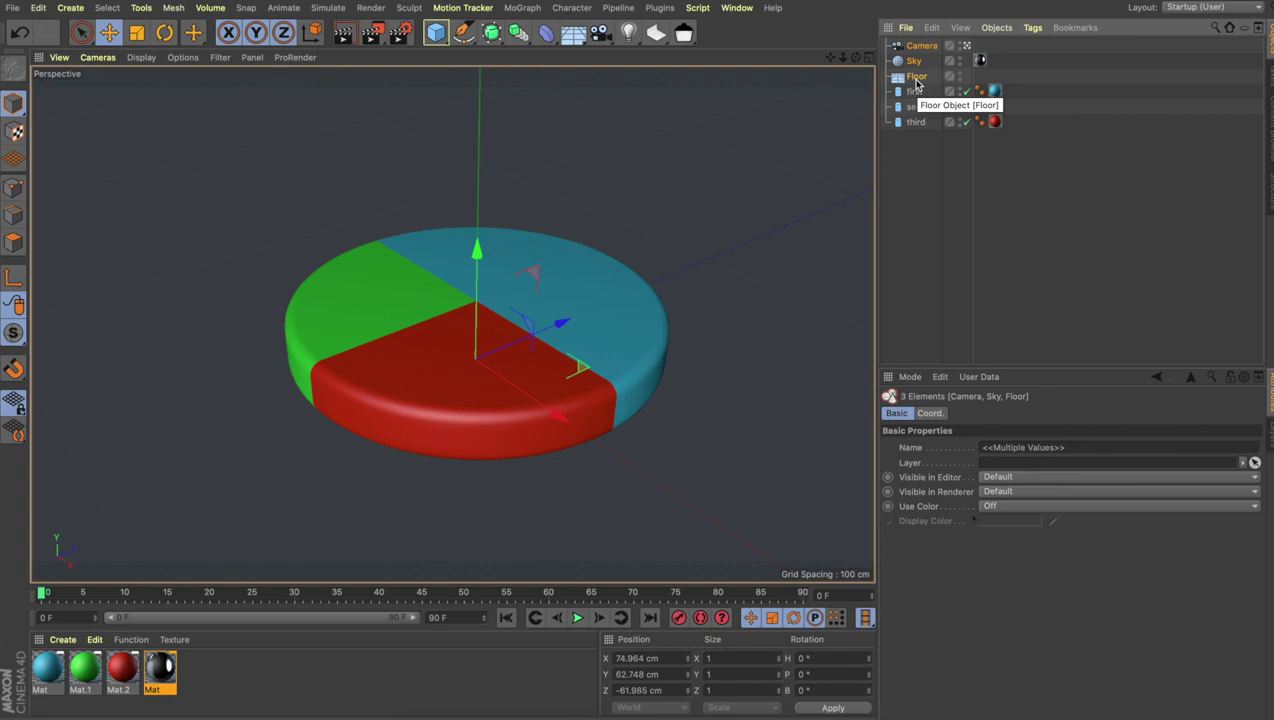
{"action": "key", "text": "alt+g"}
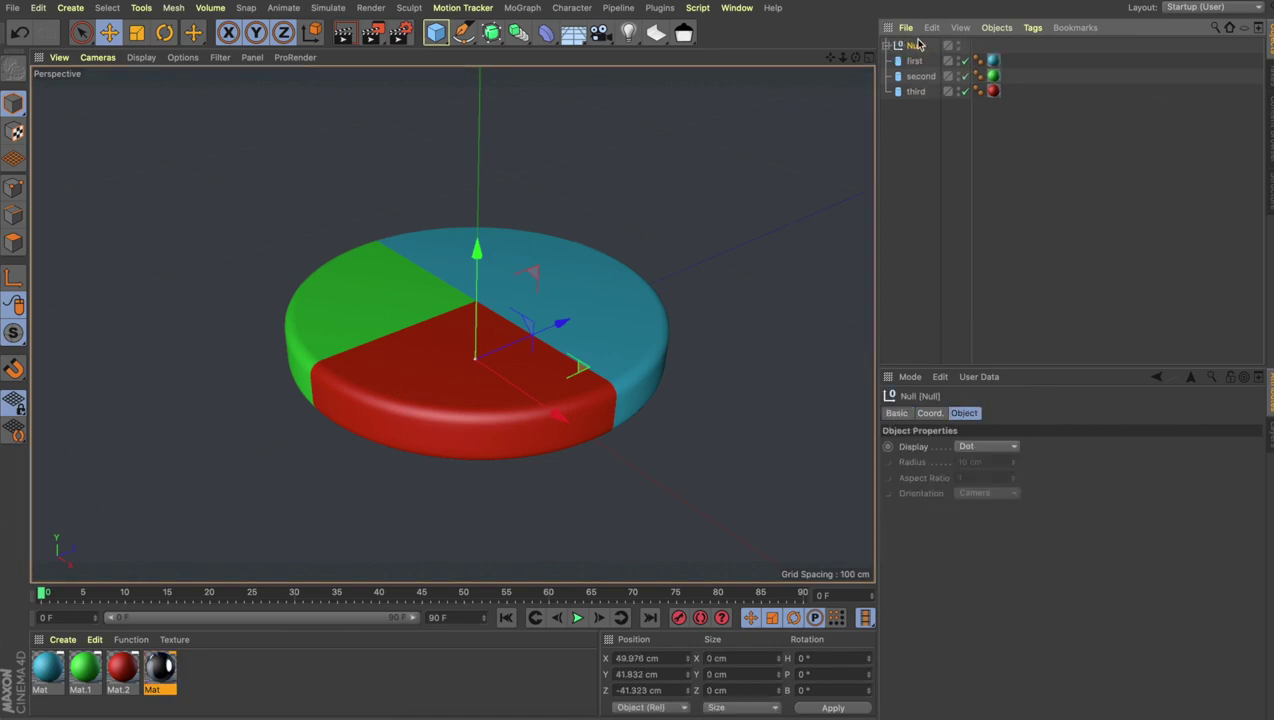
{"action": "double_click", "coordinate": [915, 46]}
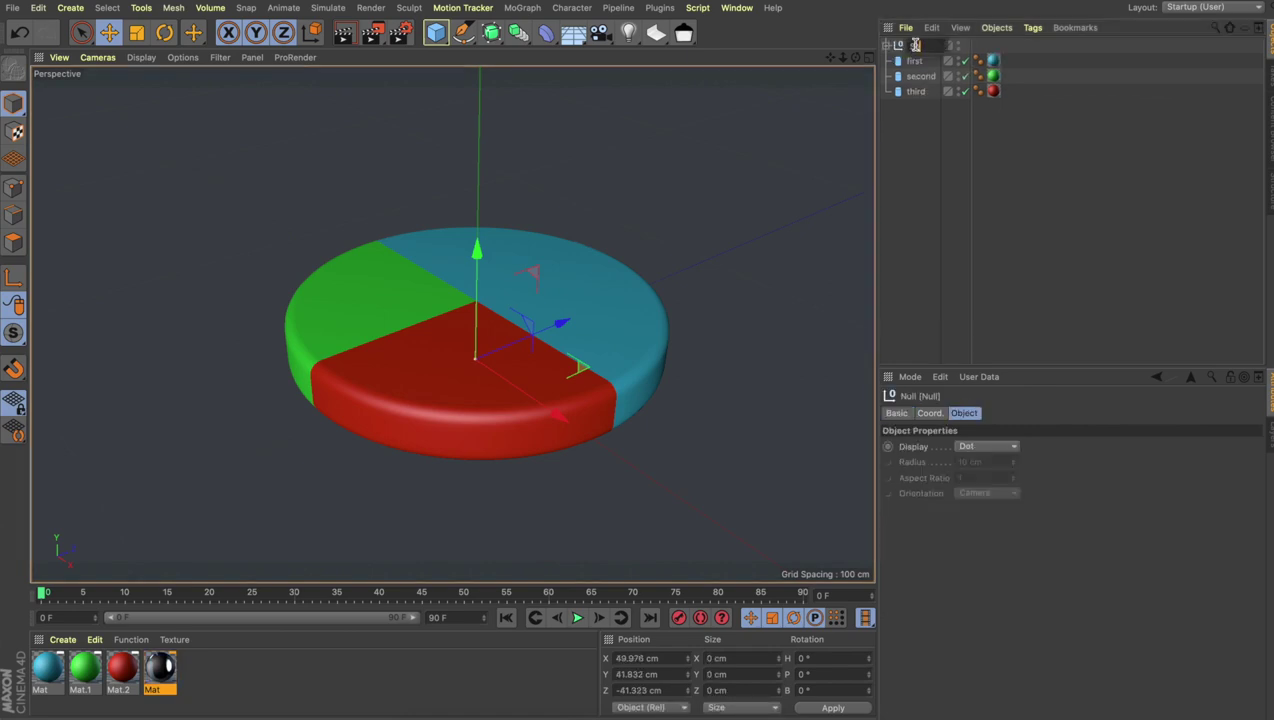
{"action": "key", "text": "Return"}
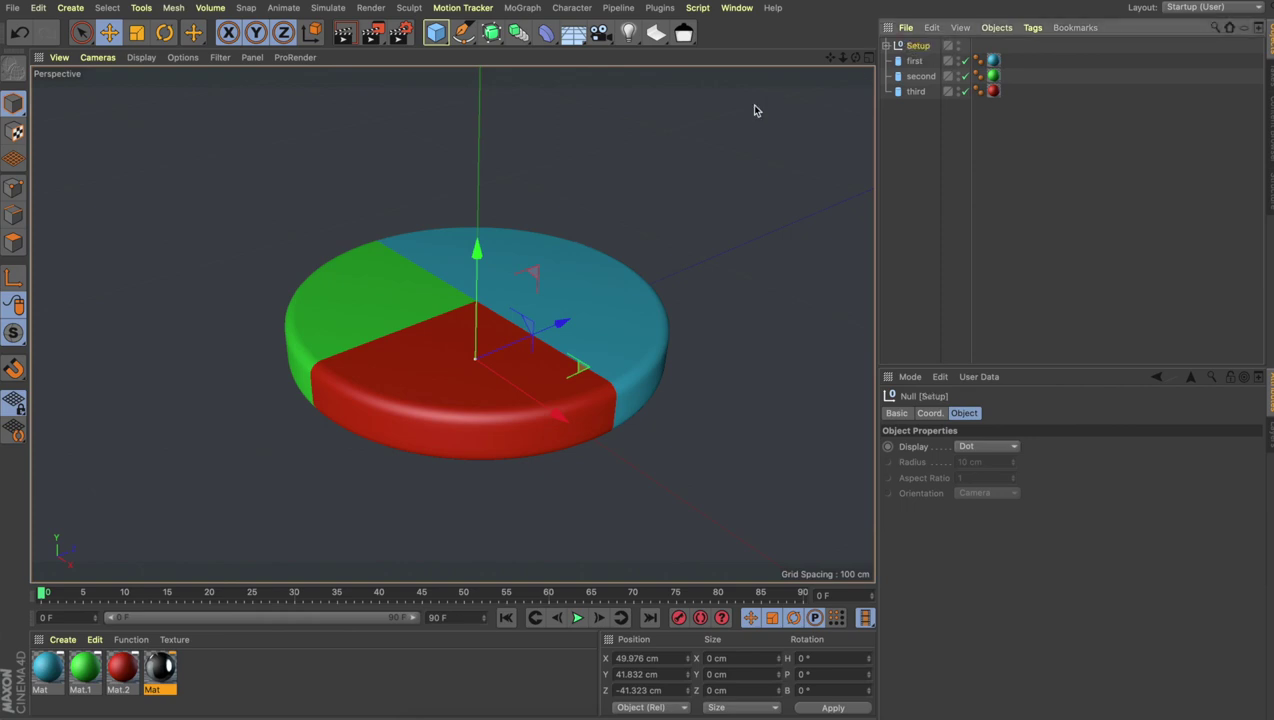
{"action": "left_click", "coordinate": [913, 62]}
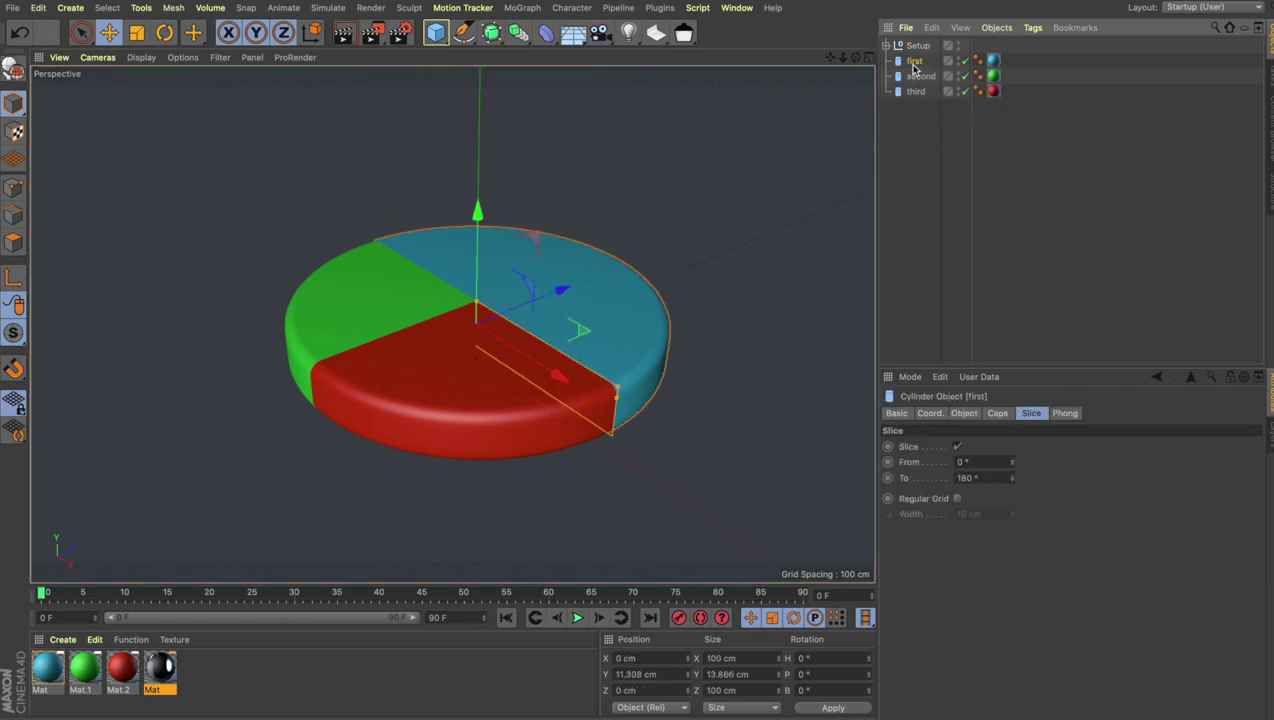
{"action": "left_click", "coordinate": [915, 76]}
{"action": "left_click", "coordinate": [914, 91]}
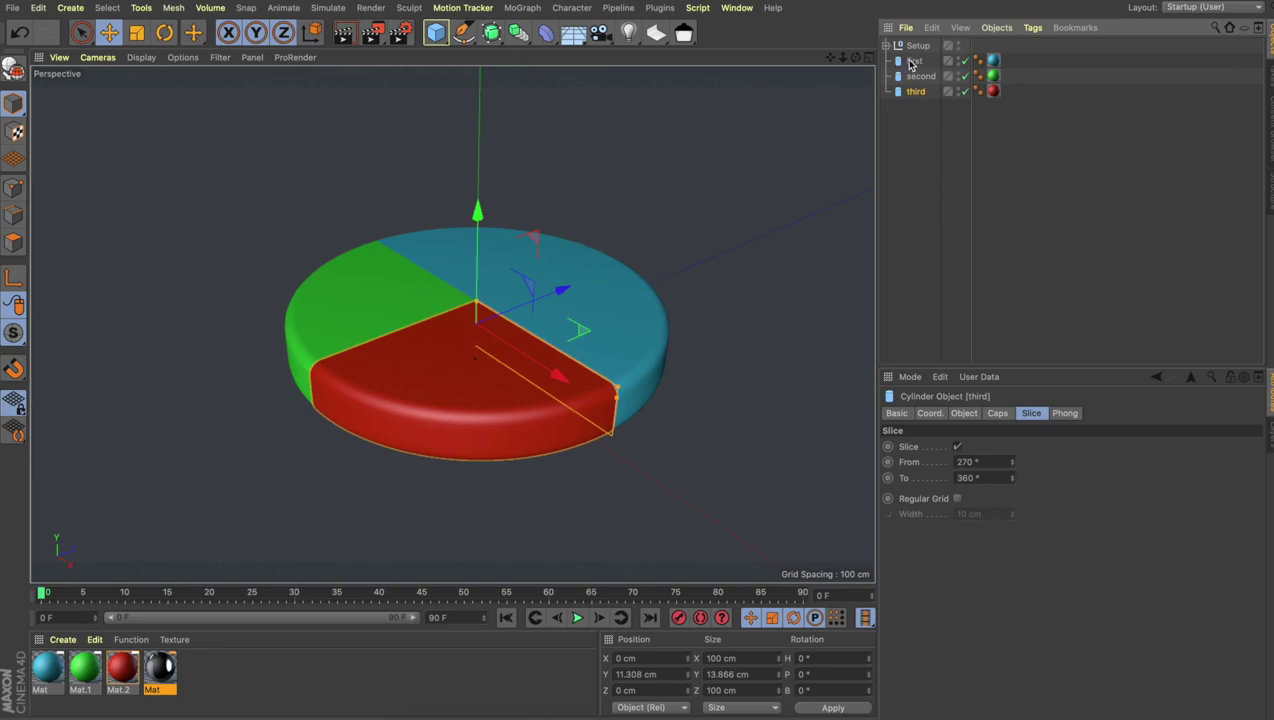
{"action": "left_click", "coordinate": [913, 62]}
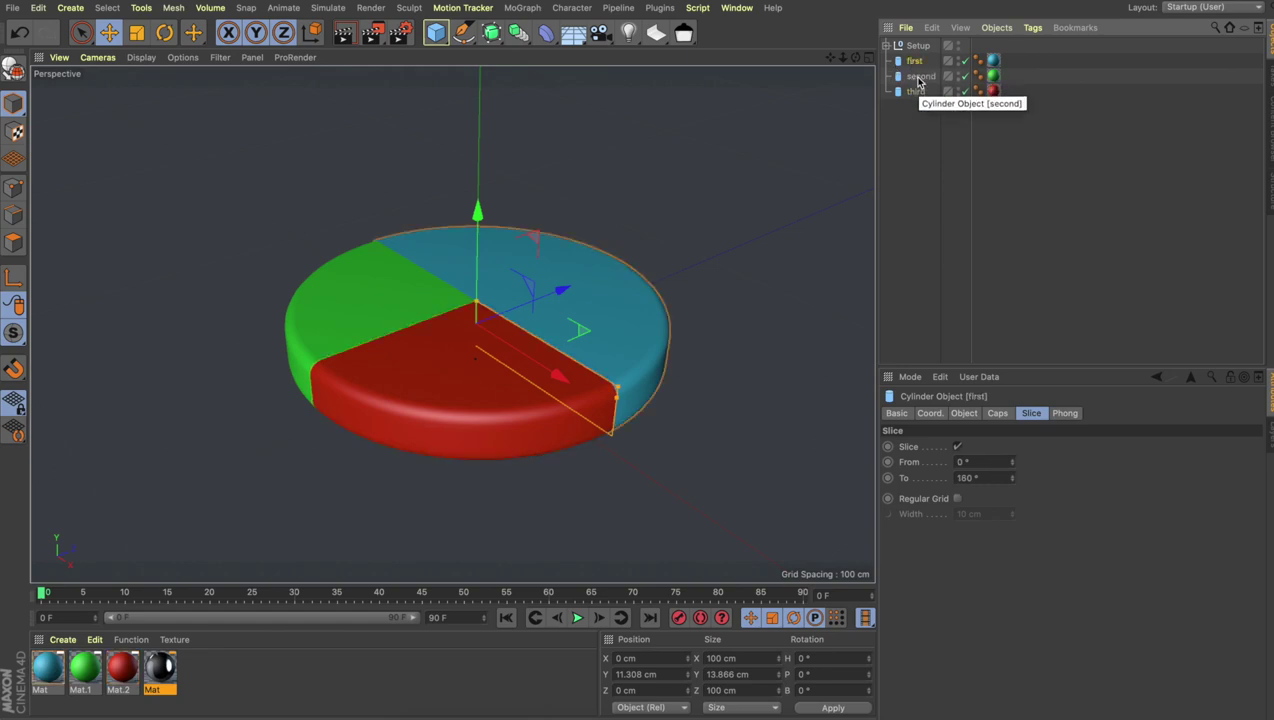
- Set the slice end angle of the third cylinder to 270°
{"action": "left_click", "coordinate": [913, 92]}
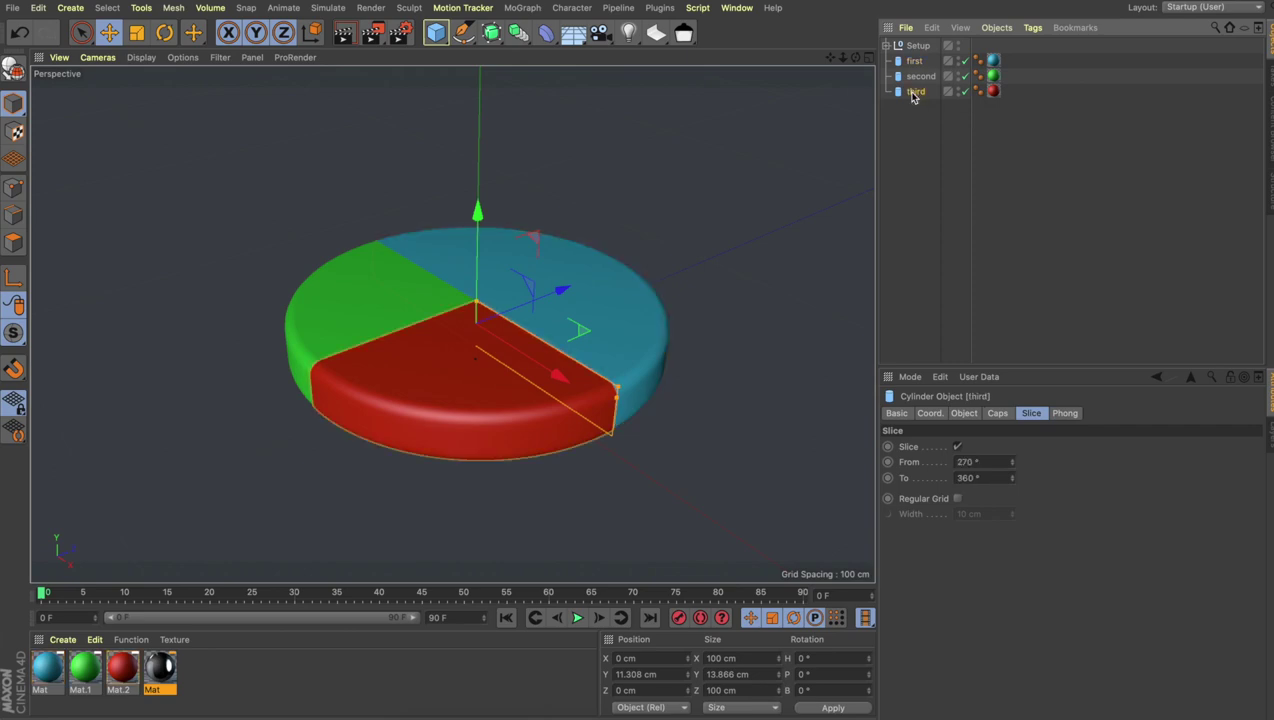
{"action": "left_click", "coordinate": [990, 477]}
{"action": "left_click_drag", "start_coordinate": [990, 477], "coordinate": [923, 477]}
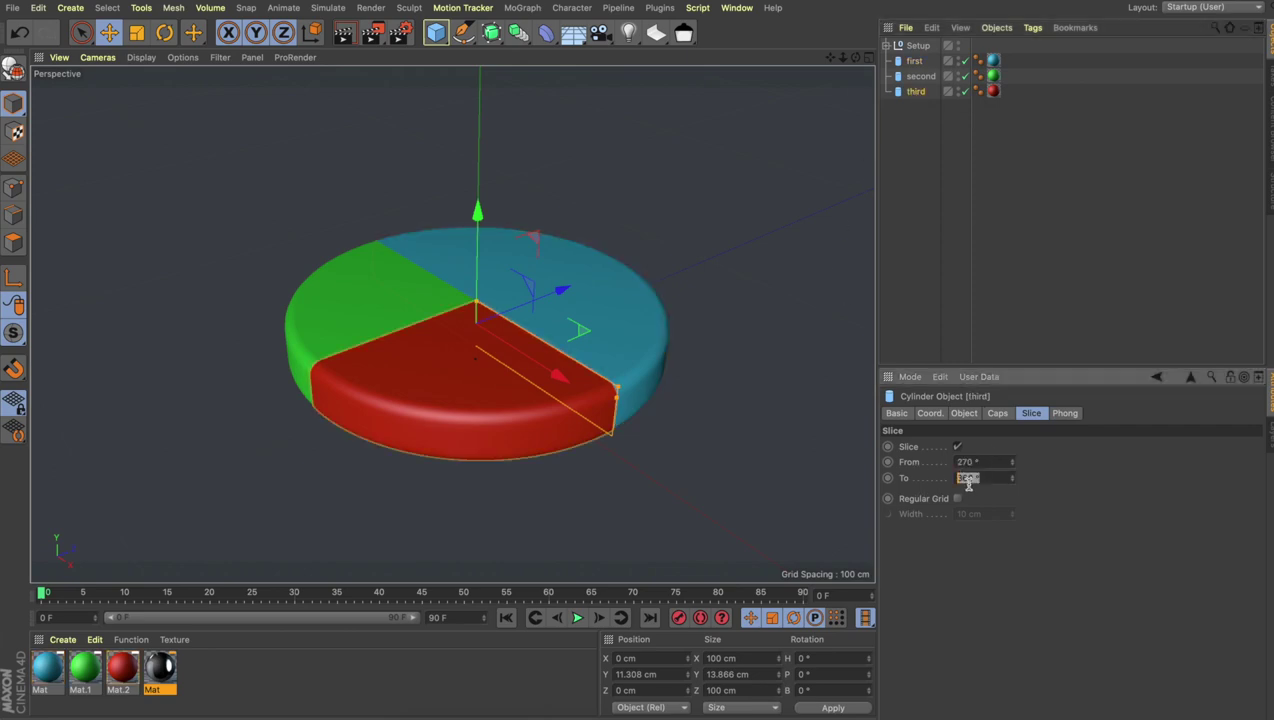
{"action": "type", "text": "3"}
{"action": "key", "text": "Return"}
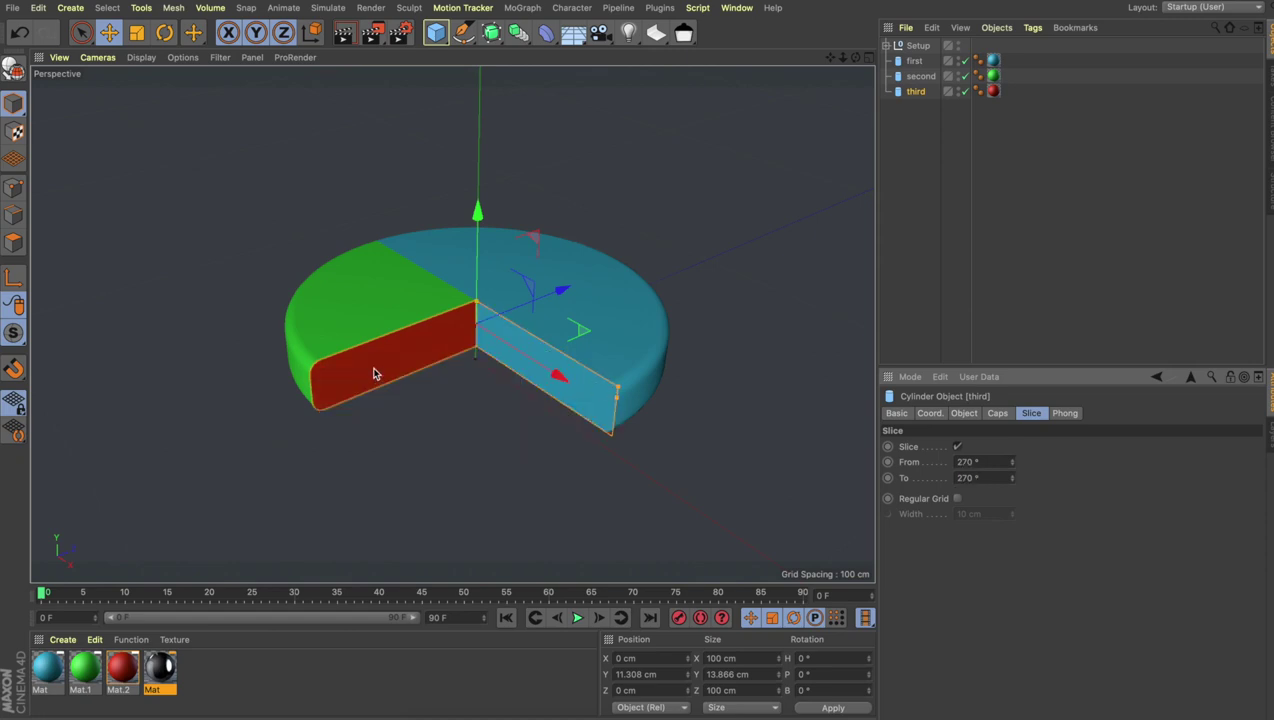
- Set the slice end angle of the second cylinder to 180°
{"action": "left_click", "coordinate": [914, 77]}
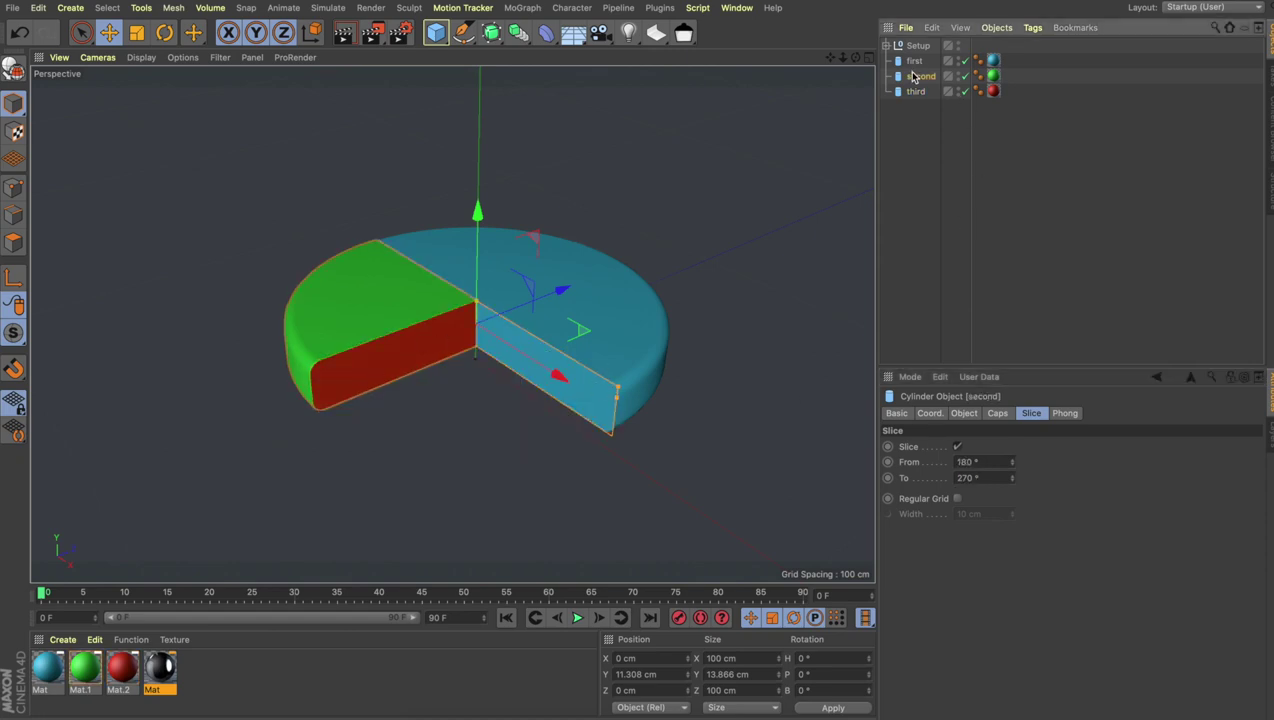
{"action": "left_click", "coordinate": [978, 478]}
{"action": "type", "text": "1"}
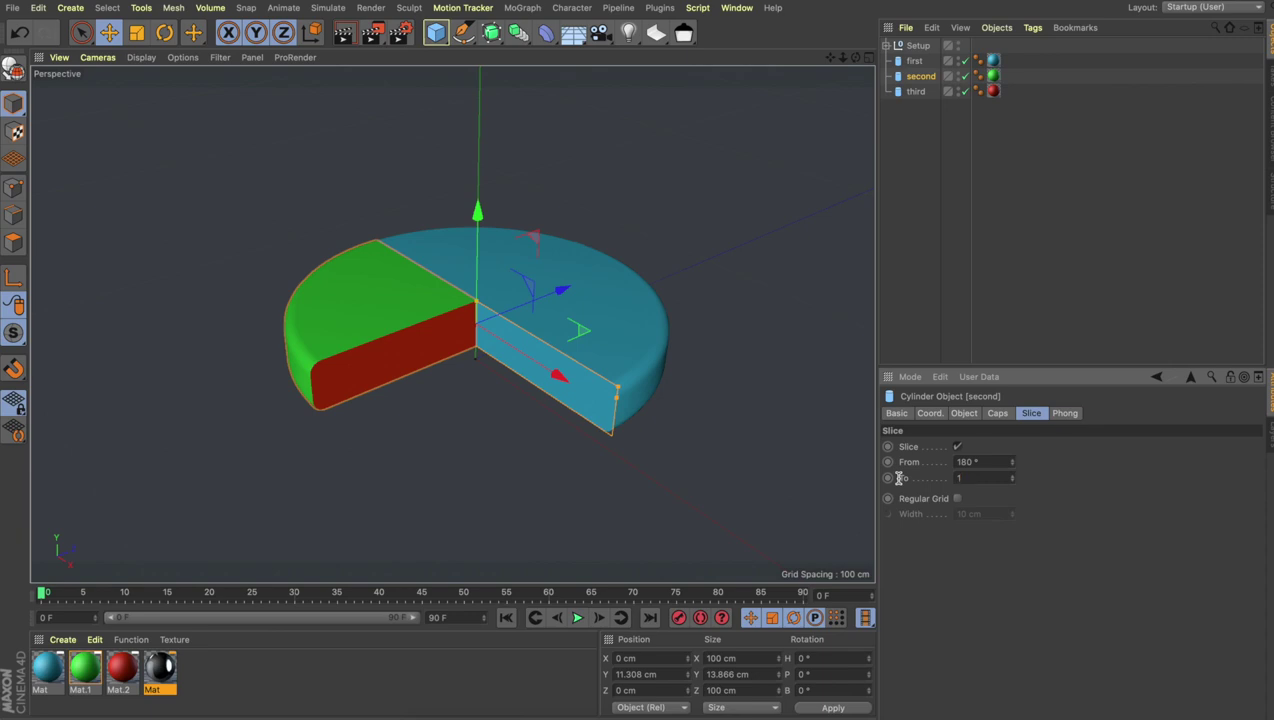
{"action": "type", "text": "80"}
{"action": "key", "text": "Return"}
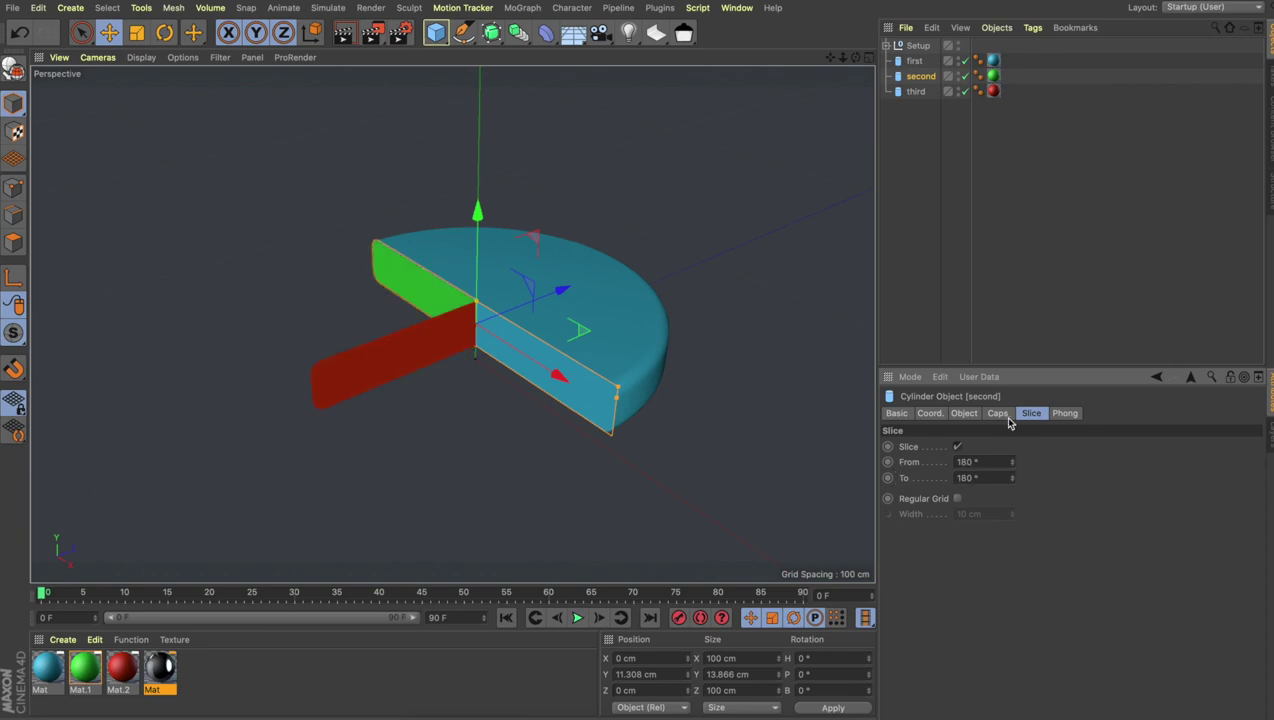
- Set the slice end angle of the first cylinder to 0°
{"action": "left_click", "coordinate": [915, 61]}
{"action": "left_click", "coordinate": [985, 477]}
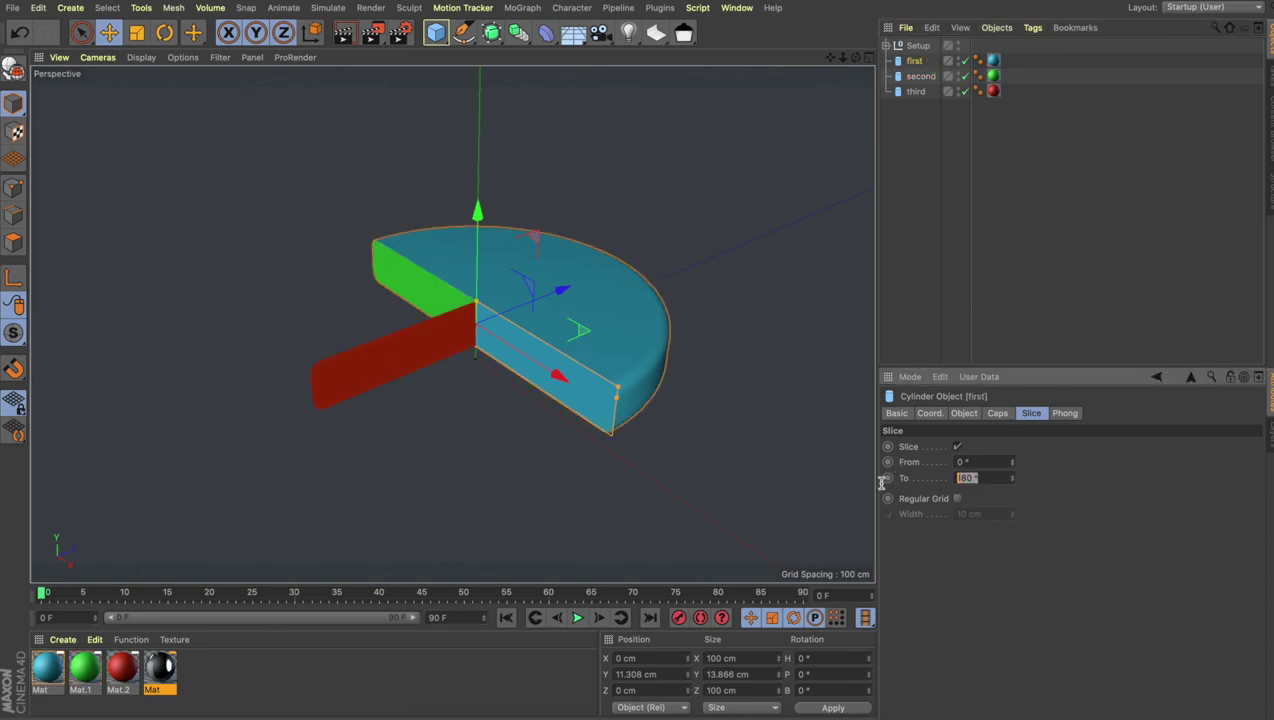
{"action": "type", "text": "0"}
{"action": "key", "text": "Return"}
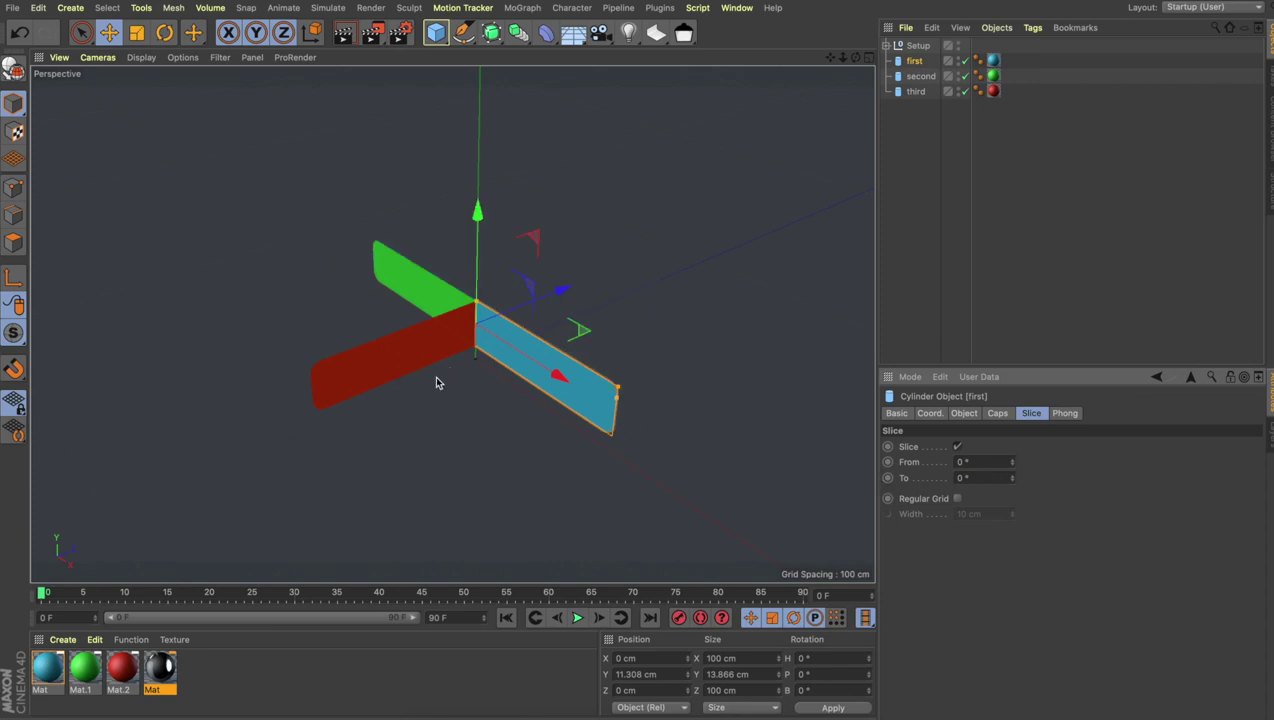
- Turn on automatic keyframing and key the first cylinder's slice end angle at 180° on frame 10
{"action": "left_click", "coordinate": [706, 620]}
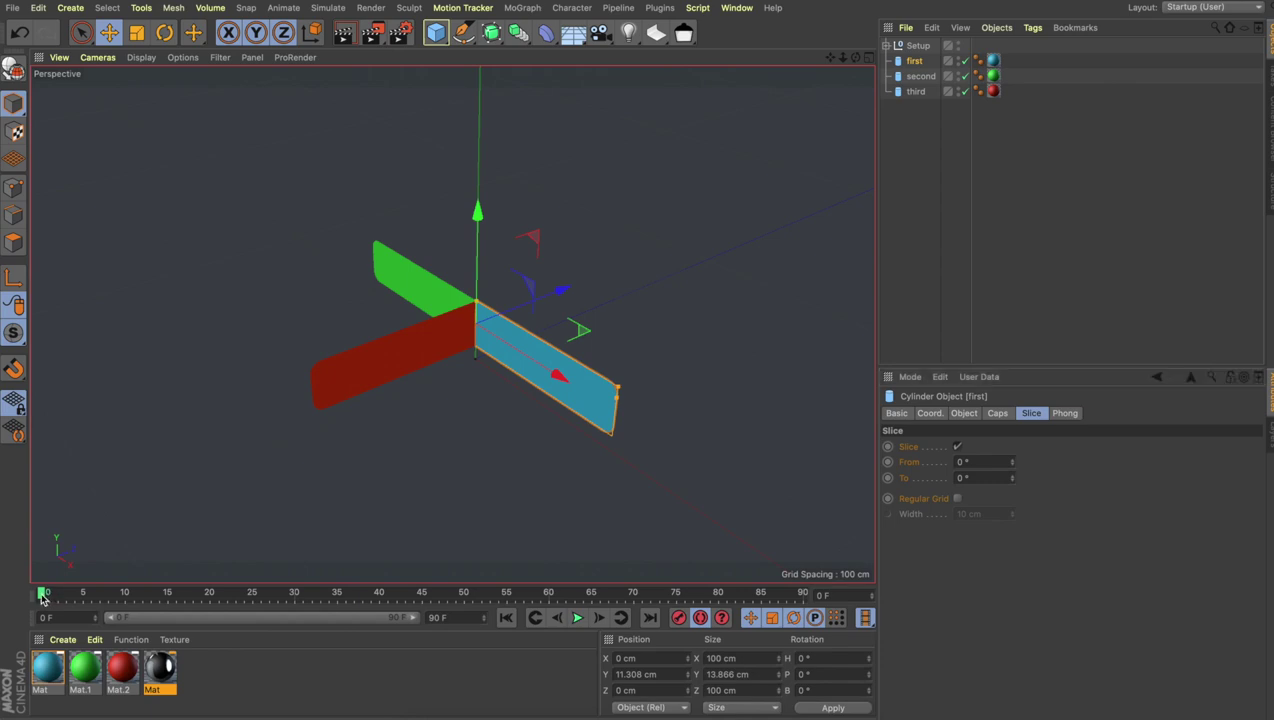
{"action": "left_click_drag", "start_coordinate": [42, 598], "coordinate": [121, 597]}
{"action": "left_click", "coordinate": [965, 477]}
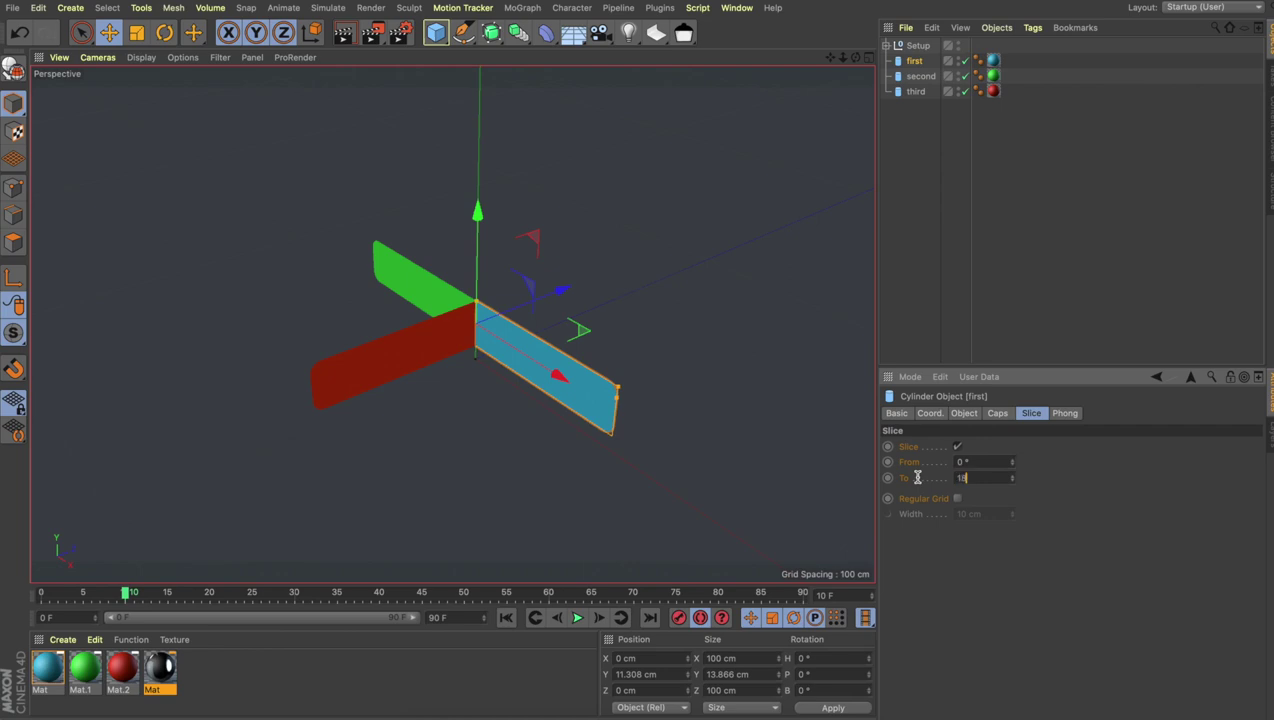
{"action": "key", "text": "Return"}
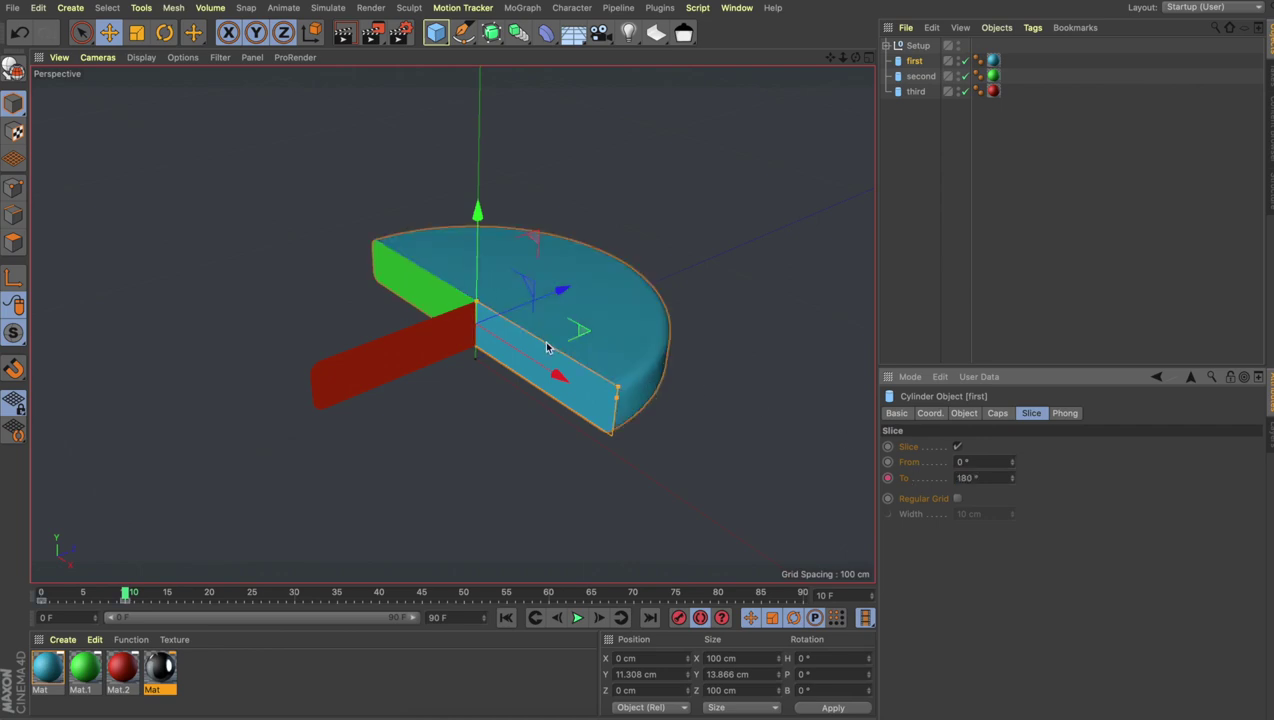
- Key the second cylinder's slice end angle at 270° on frame 20 and scrub through the animation
{"action": "mouse_move", "coordinate": [126, 597]}
{"action": "left_mouse_down"}
{"action": "mouse_move", "coordinate": [40, 597]}
{"action": "mouse_move", "coordinate": [139, 597]}
{"action": "left_mouse_up"}
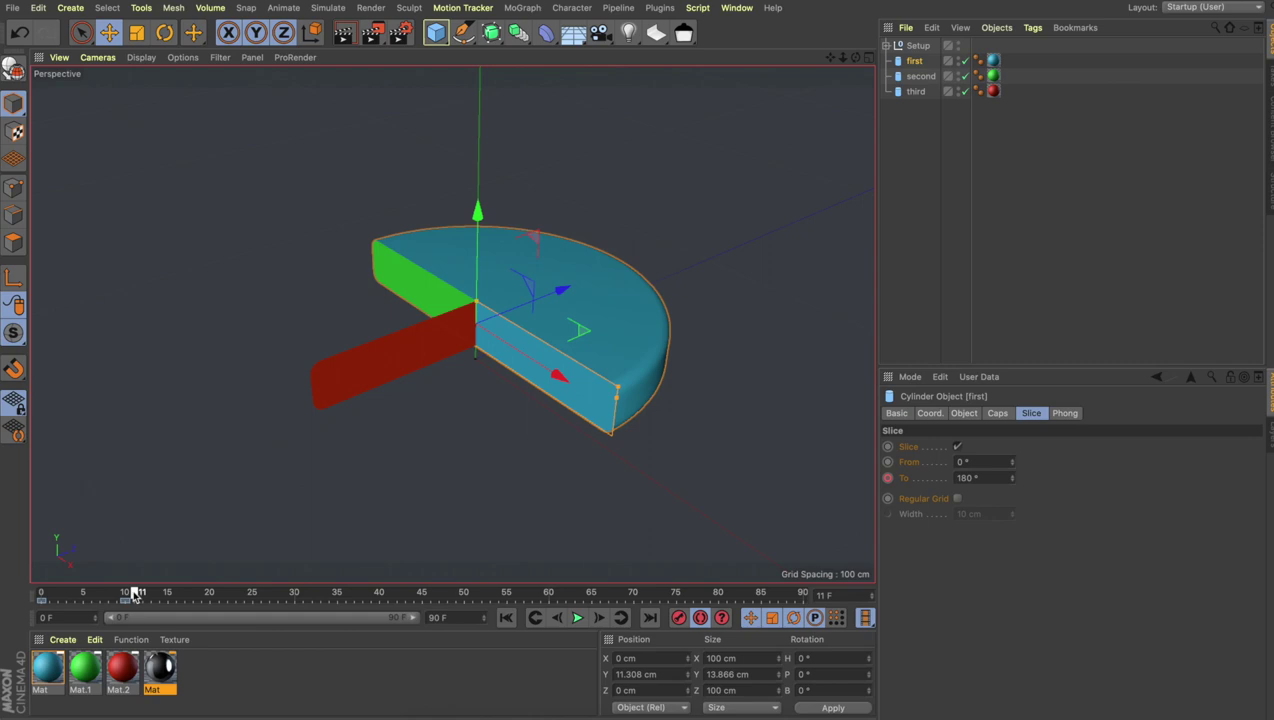
{"action": "left_click", "coordinate": [898, 79]}
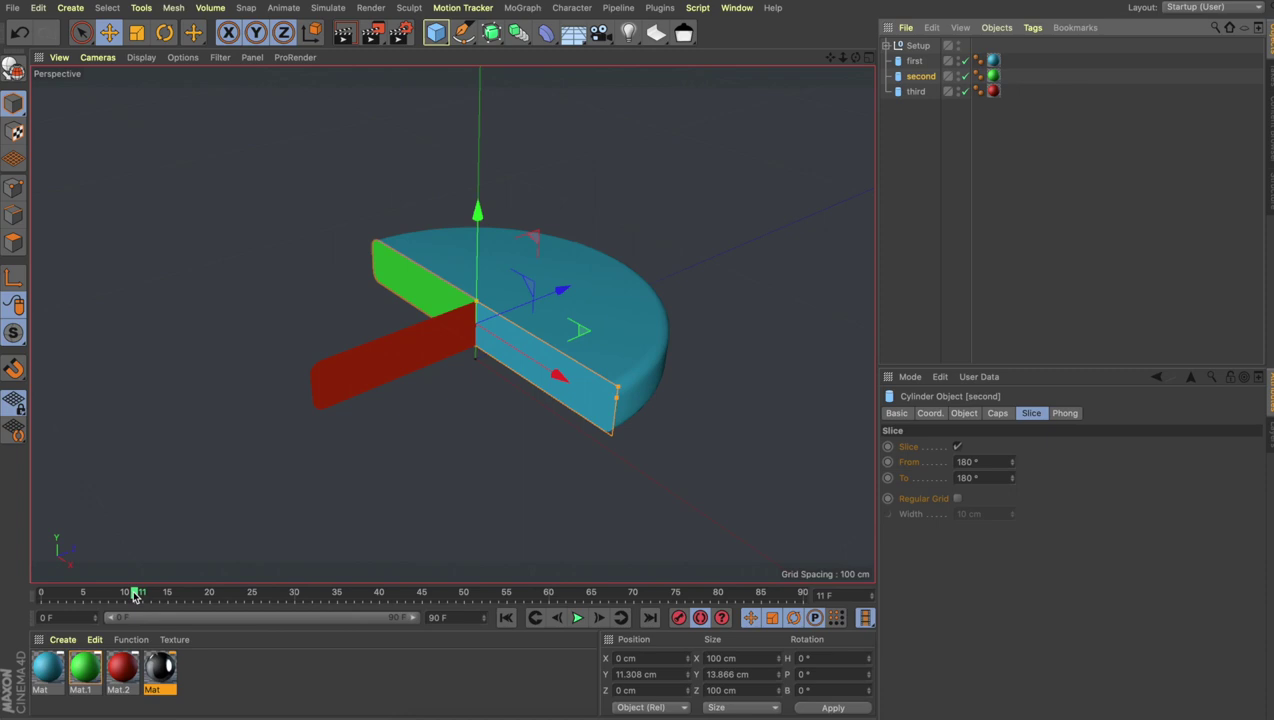
{"action": "left_click_drag", "start_coordinate": [135, 596], "coordinate": [213, 598]}
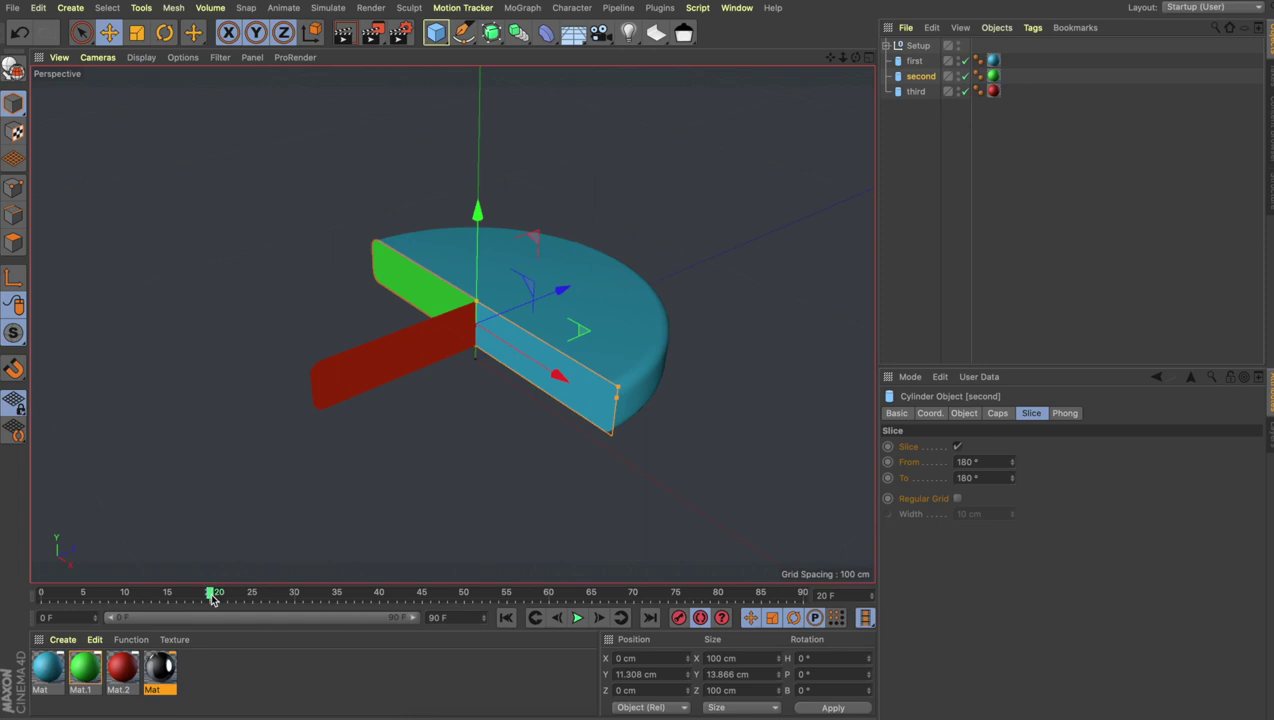
{"action": "left_click", "coordinate": [995, 478]}
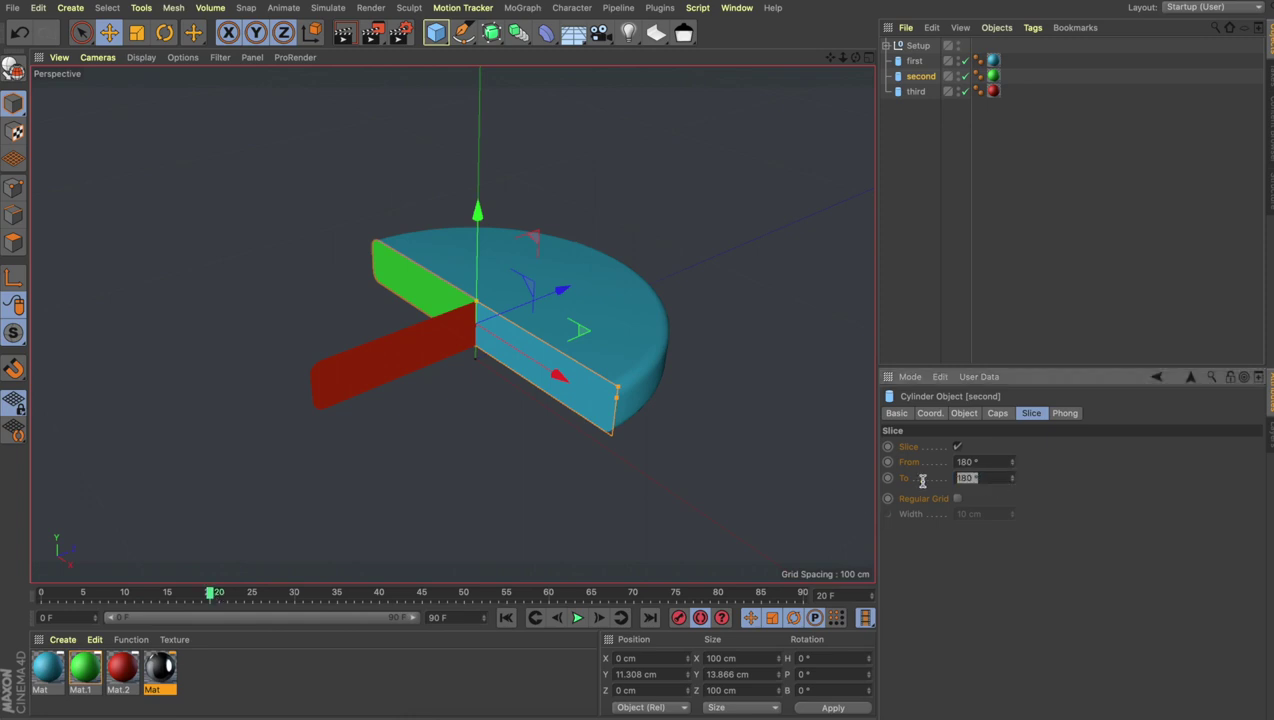
{"action": "type", "text": "3"}
{"action": "type", "text": "70"}
{"action": "key", "text": "Return"}
{"action": "left_click_drag", "start_coordinate": [46, 592], "coordinate": [208, 566]}
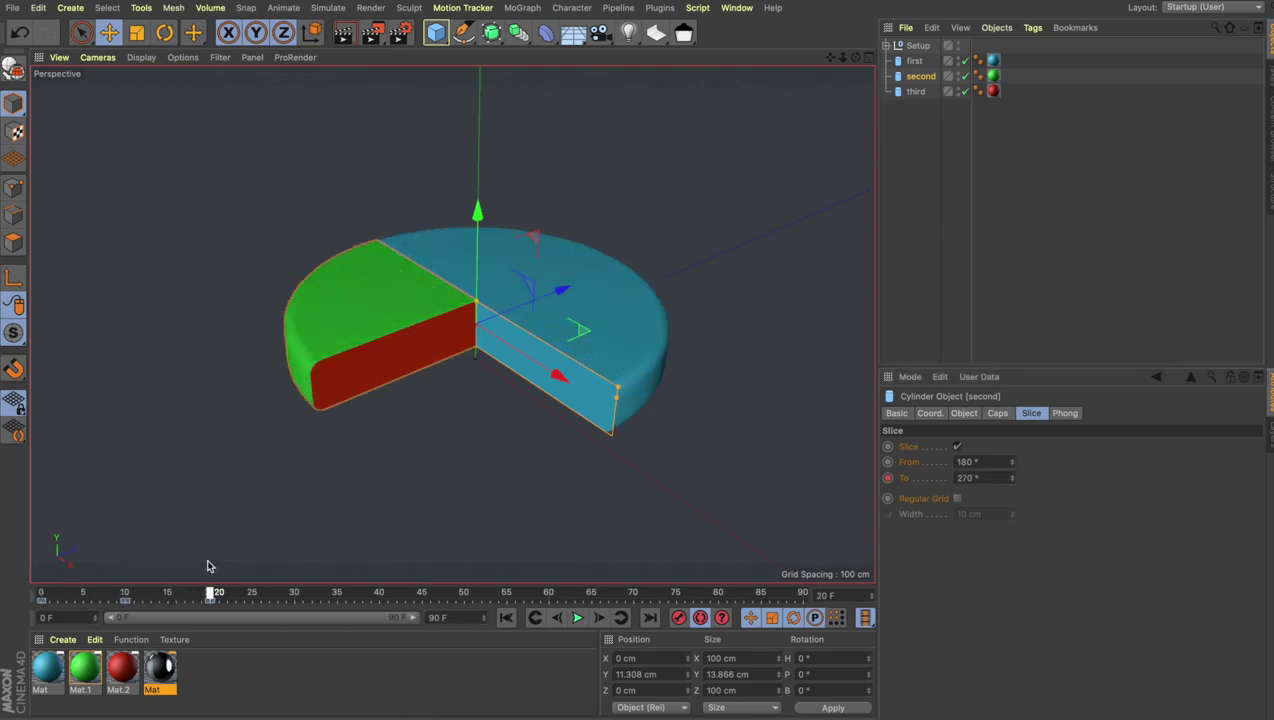
- Key the third cylinder's slice end angle at 360° on frame 30 and play the animation
{"action": "left_click", "coordinate": [915, 94]}
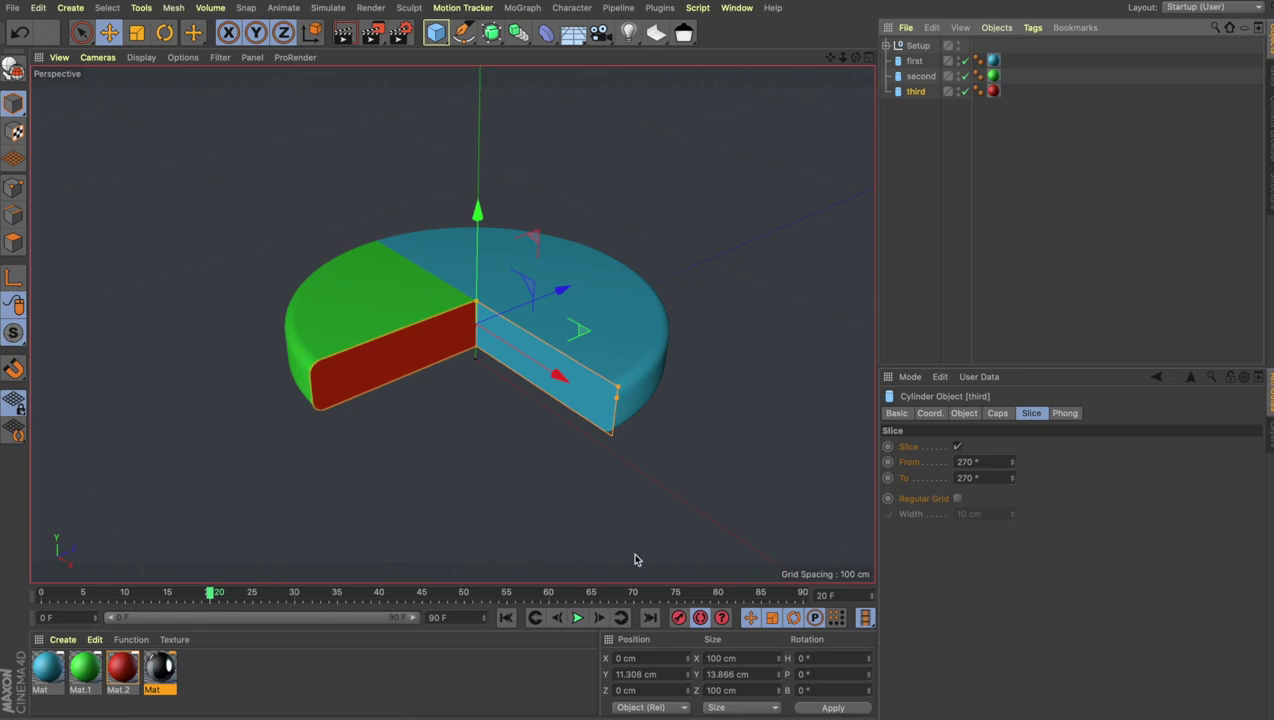
{"action": "left_click_drag", "start_coordinate": [211, 595], "coordinate": [298, 594]}
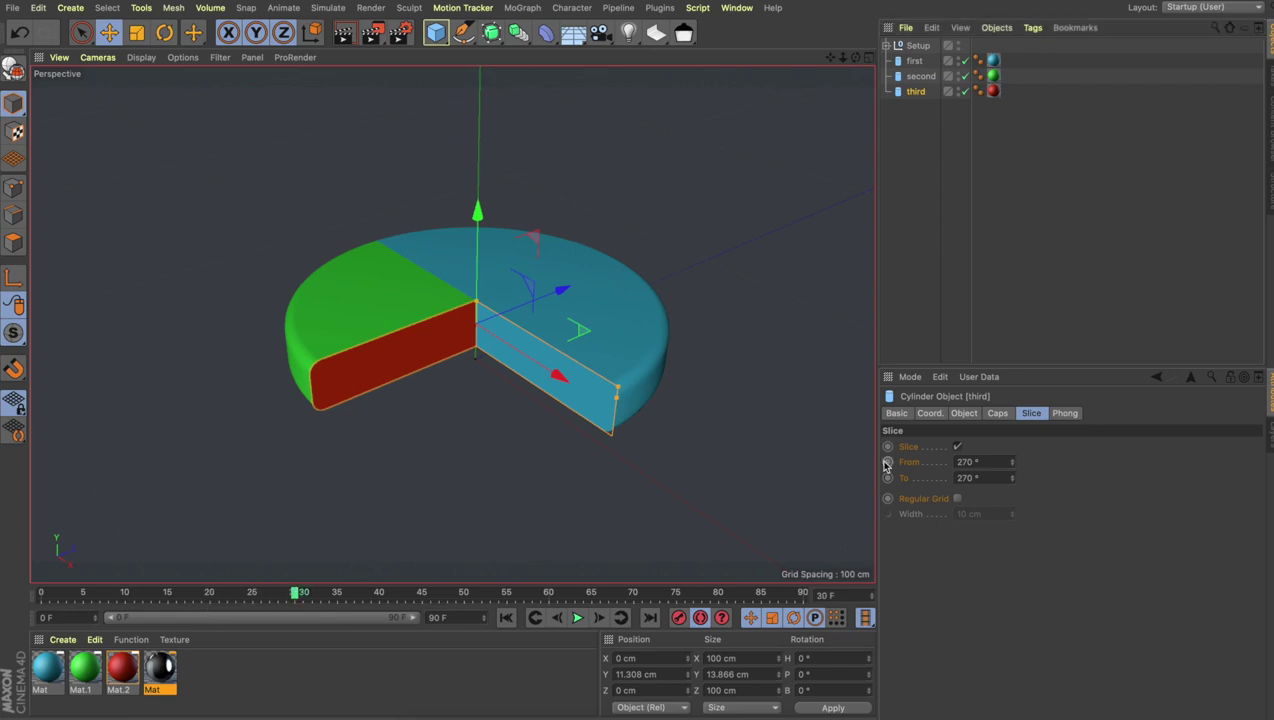
{"action": "left_click", "coordinate": [976, 477]}
{"action": "type", "text": "360"}
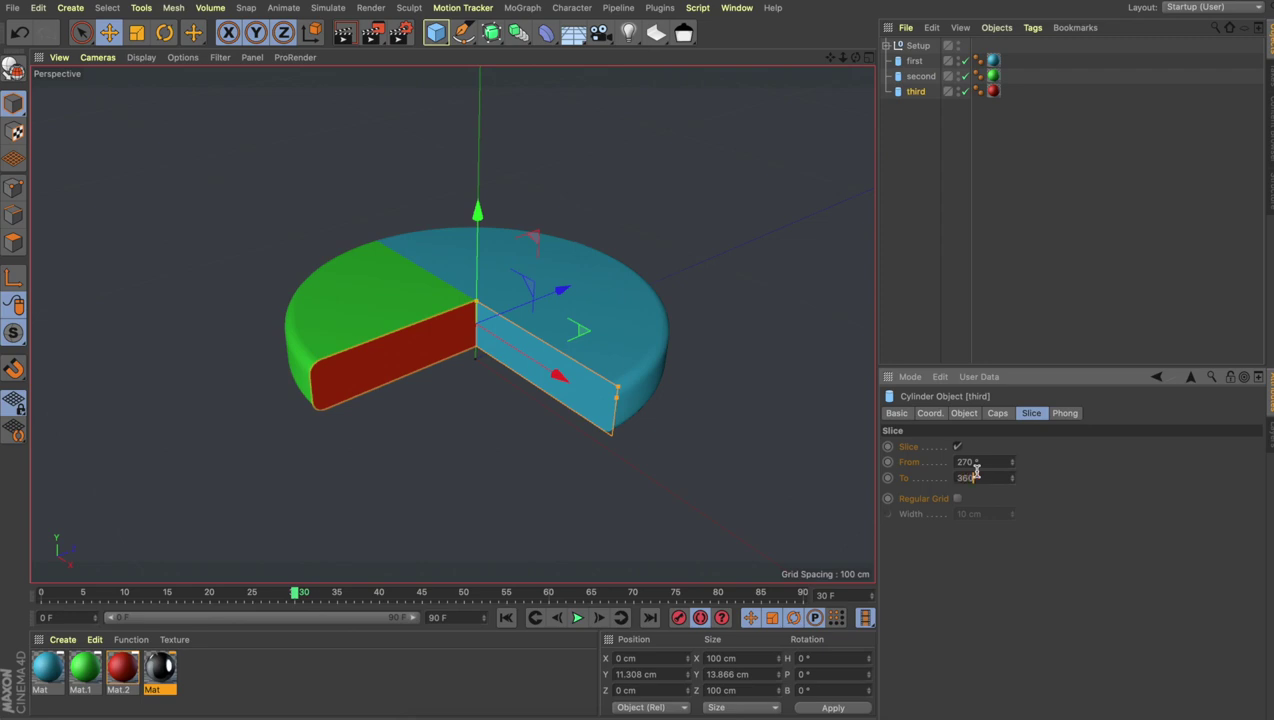
{"action": "key", "text": "Return"}
{"action": "left_click", "coordinate": [577, 617]}
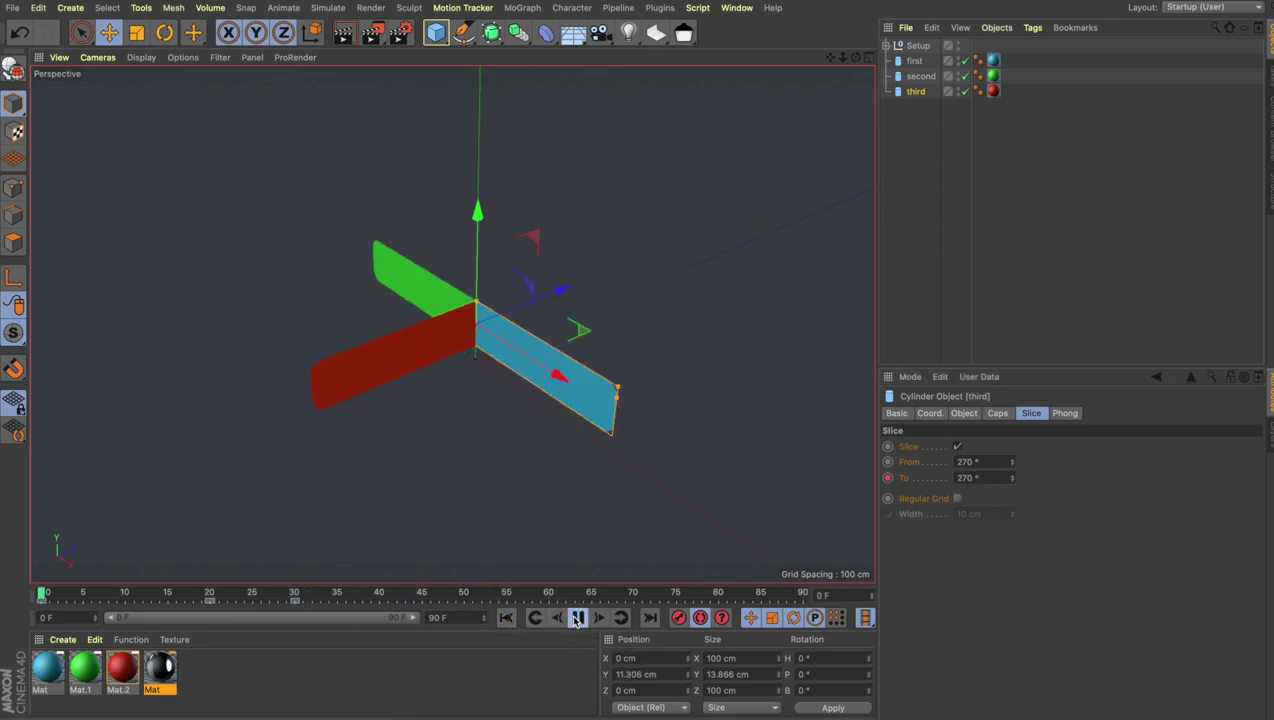
{"action": "left_click", "coordinate": [577, 617]}
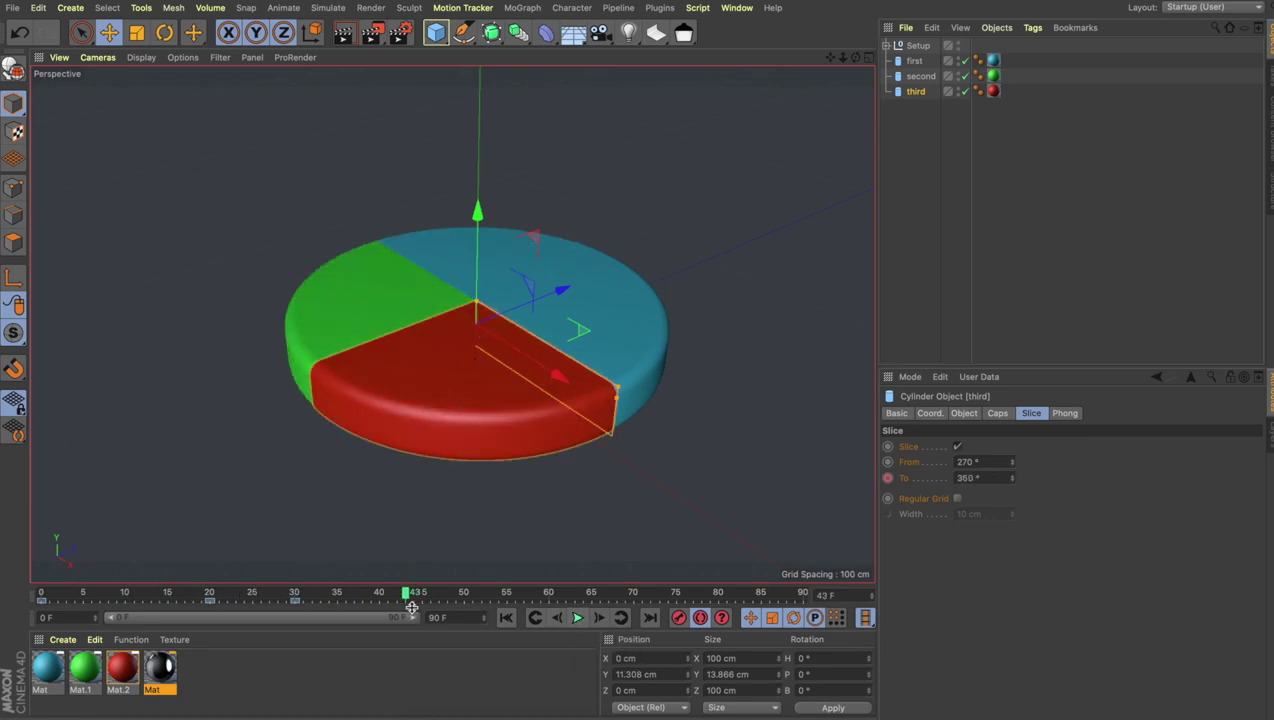
{"action": "left_click_drag", "start_coordinate": [406, 603], "coordinate": [200, 600]}
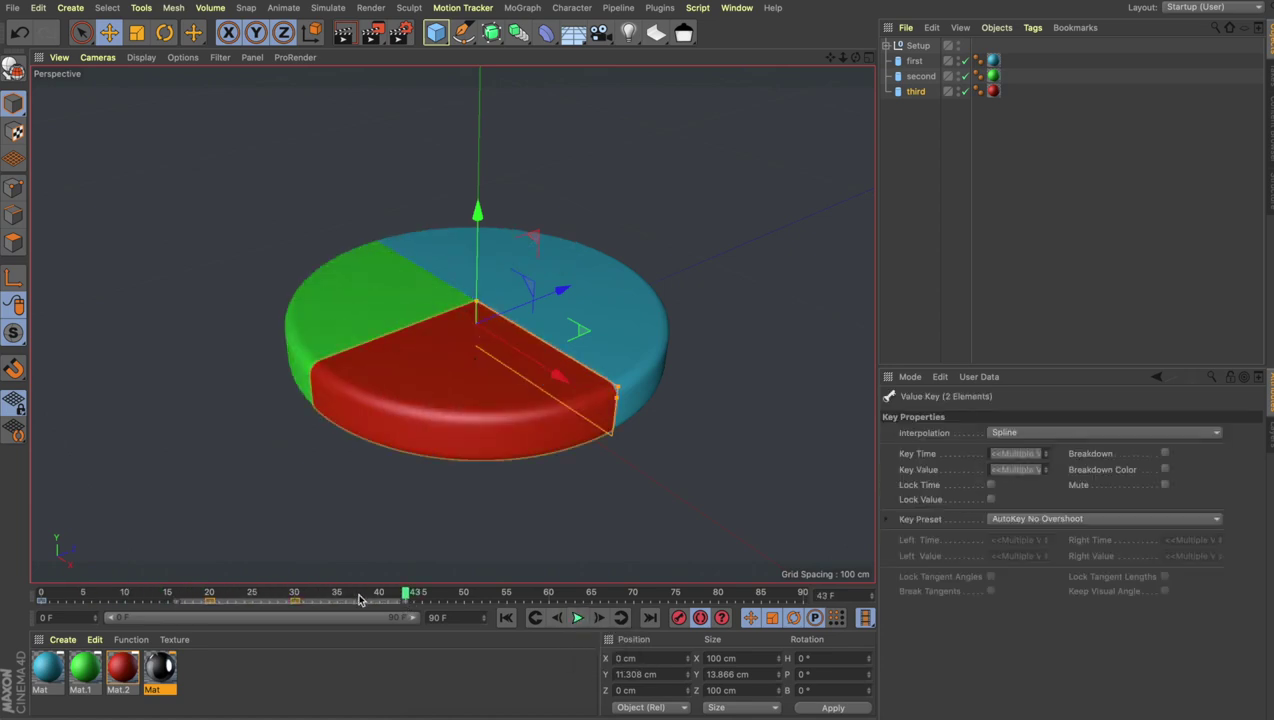
{"action": "key", "text": "shift+f"}
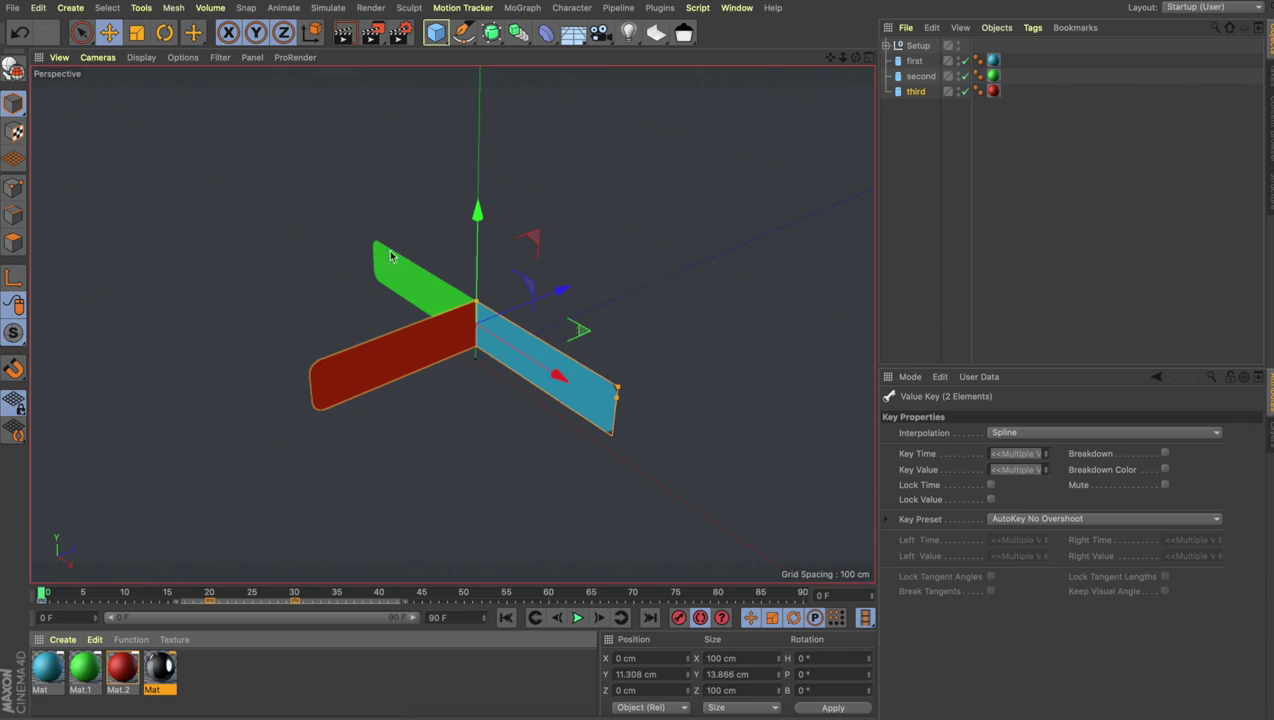
{"action": "left_click", "coordinate": [361, 350]}
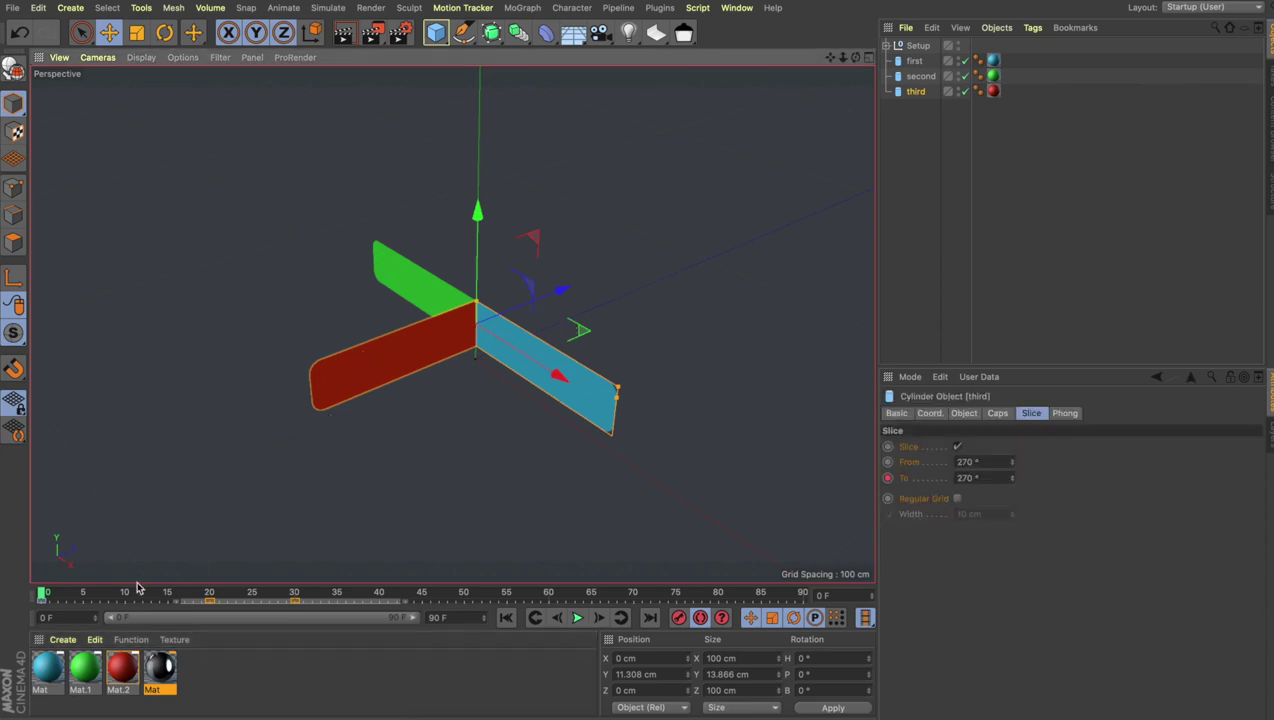
- Go to frame 10 and add a Display tag to the second cylinder
{"action": "left_click_drag", "start_coordinate": [43, 597], "coordinate": [126, 572]}
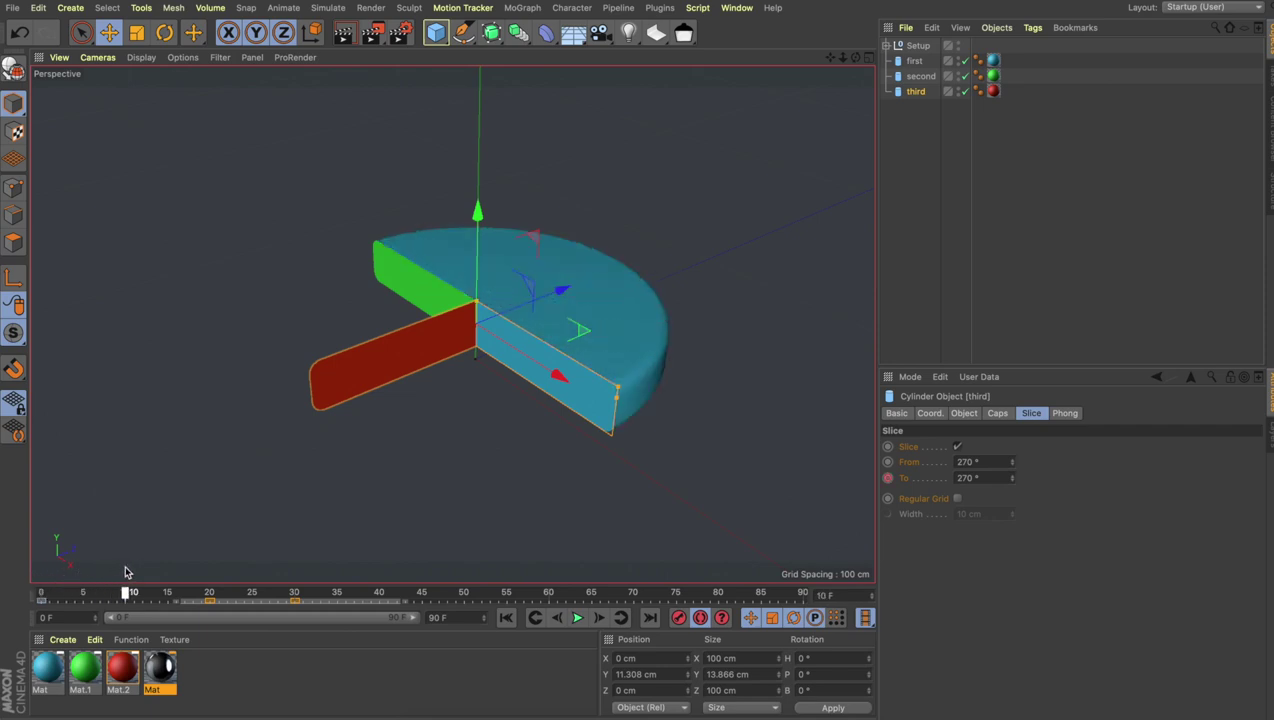
{"action": "left_click", "coordinate": [921, 78]}
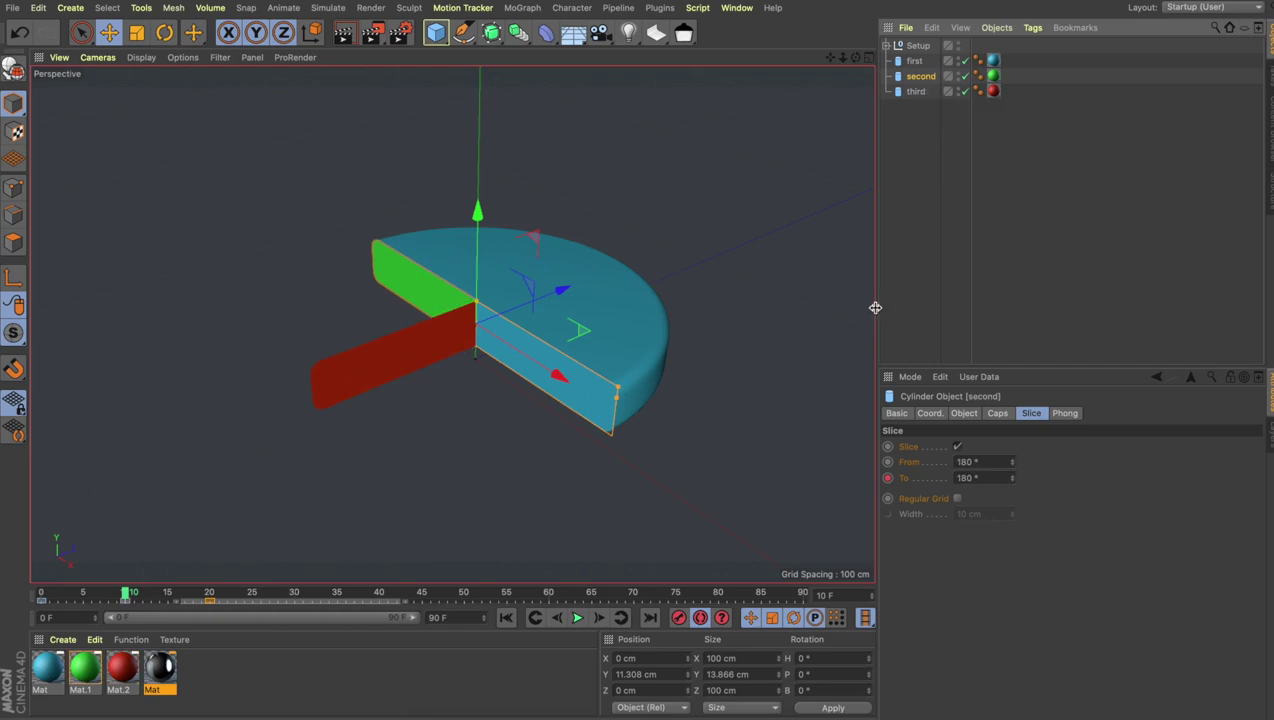
{"action": "right_click", "coordinate": [912, 80]}
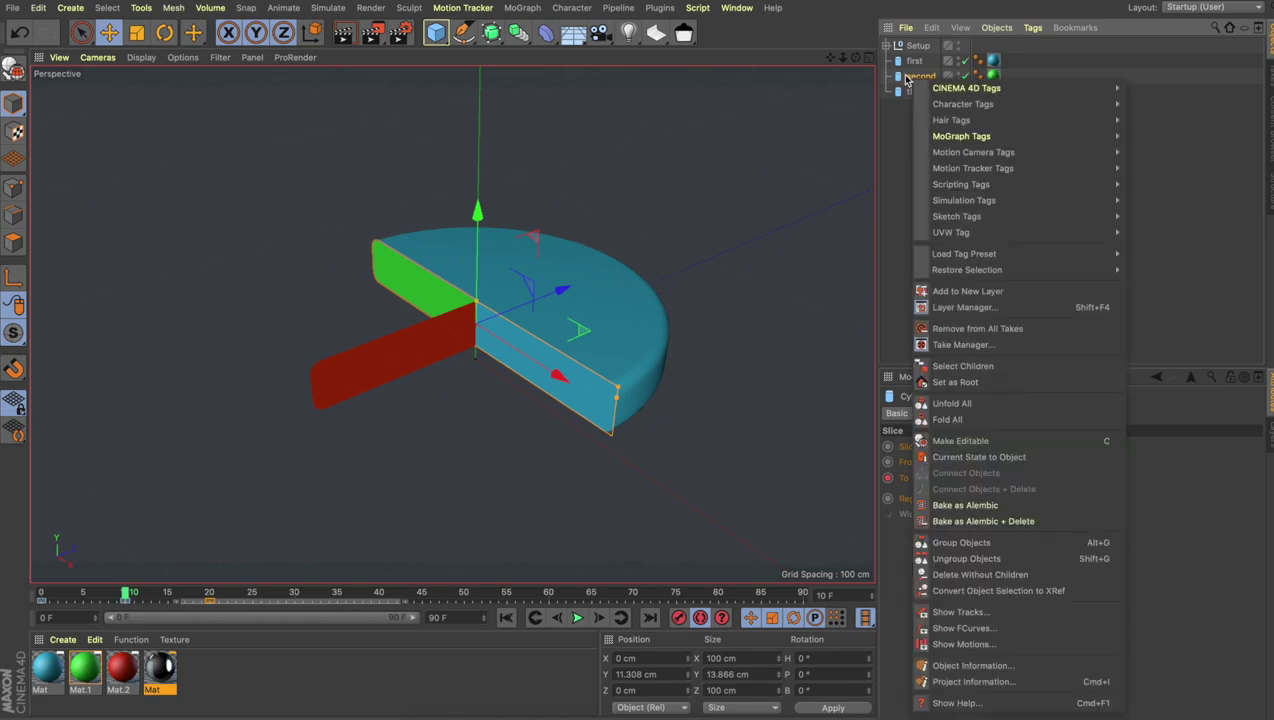
{"action": "mouse_move", "coordinate": [929, 87]}
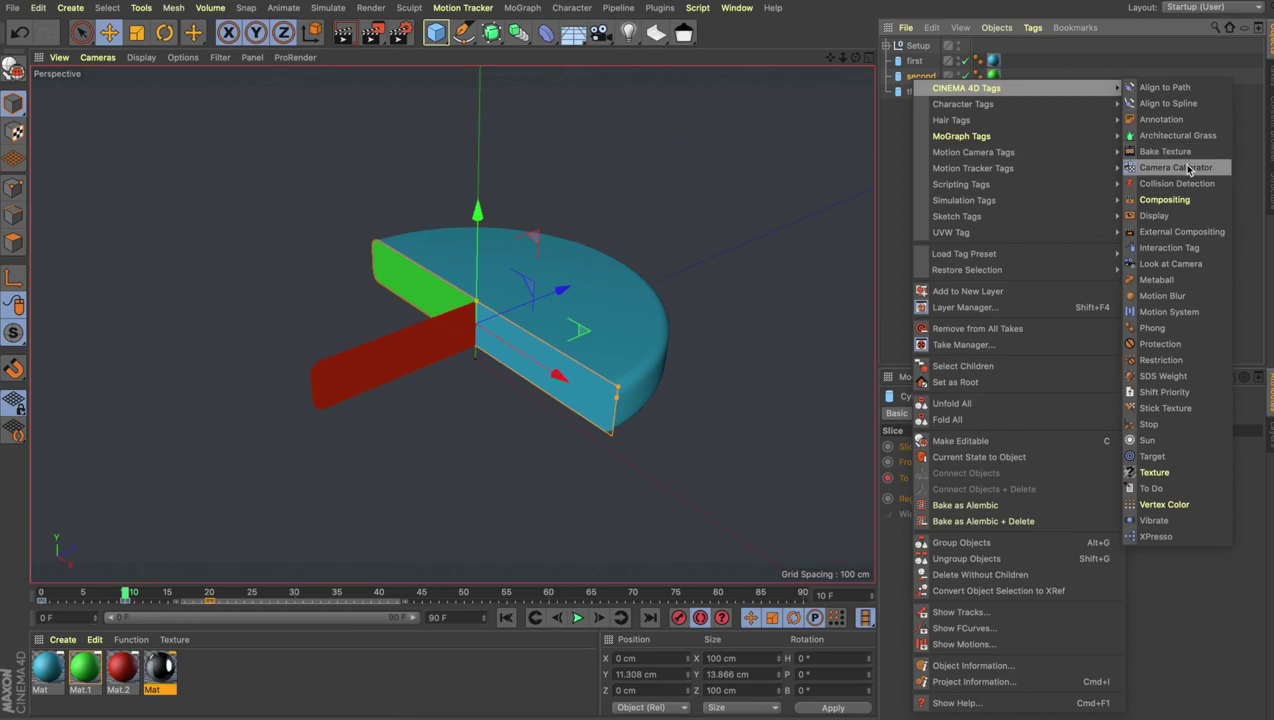
{"action": "left_click", "coordinate": [1150, 216]}
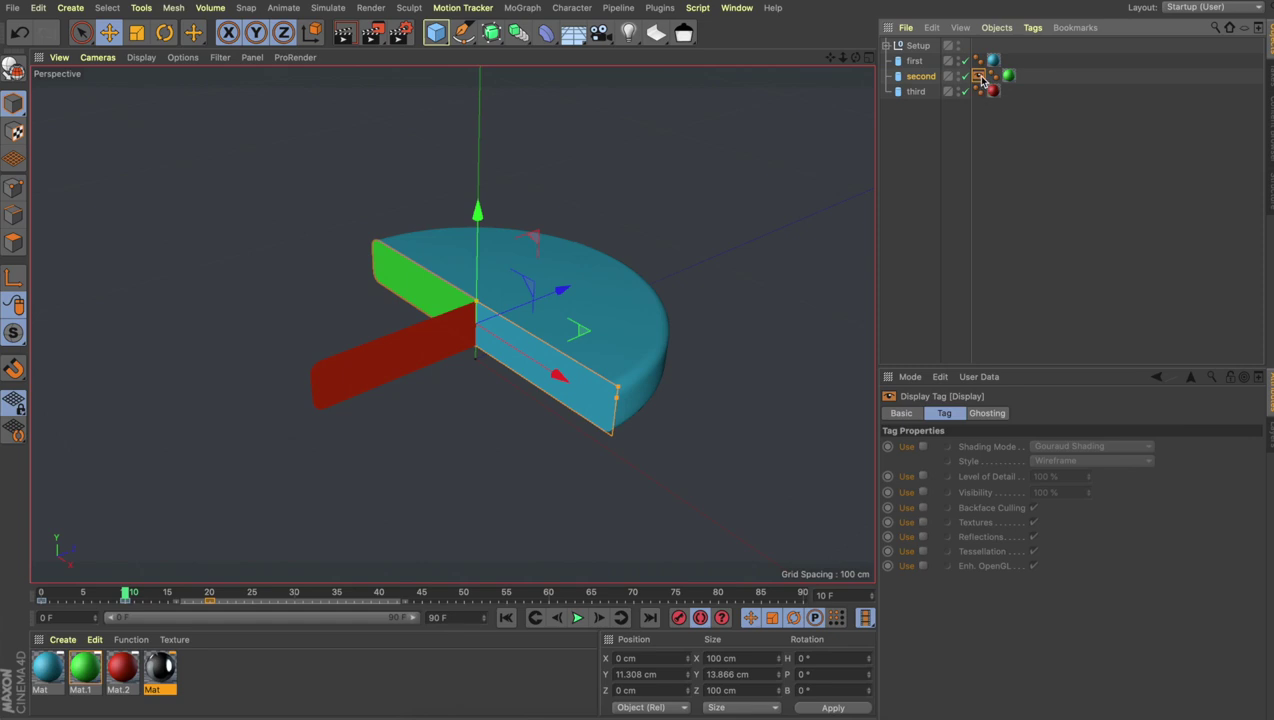
- Enable the Visibility override in the second cylinder's Display tag, set it to 0% at frame 10, and scrub back to frame 0
{"action": "left_click", "coordinate": [923, 494]}
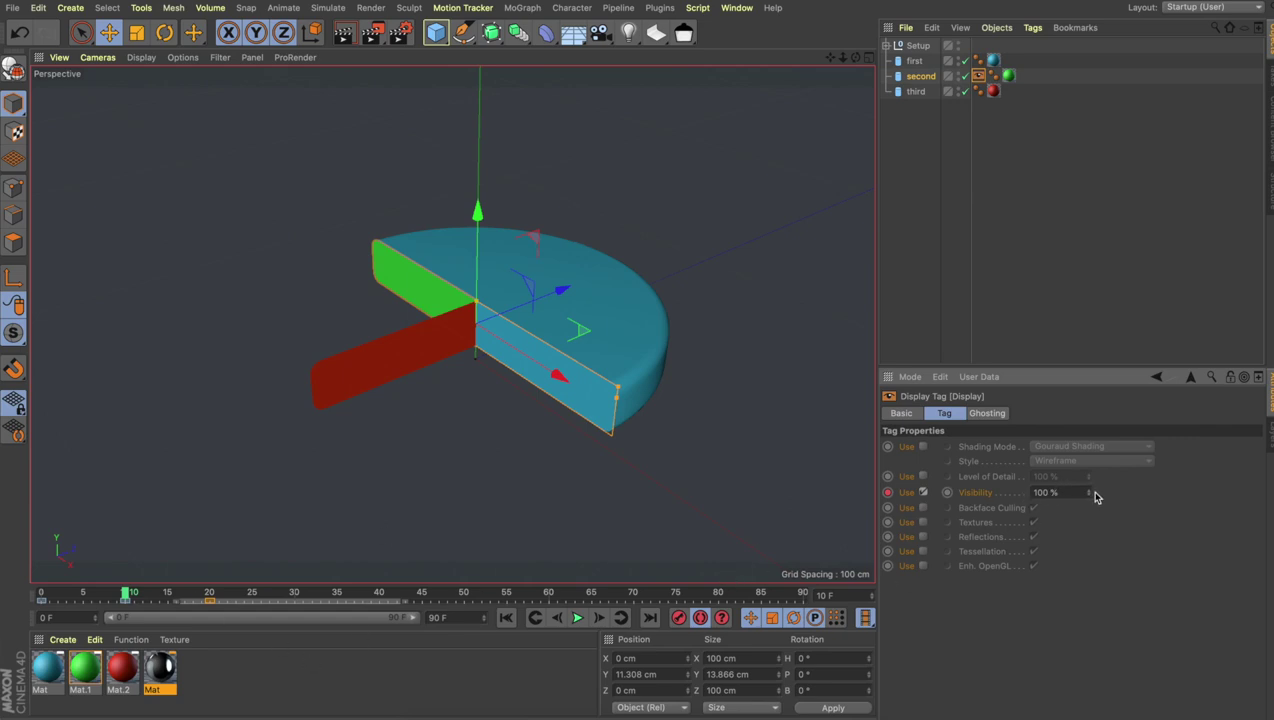
{"action": "left_click_drag", "start_coordinate": [1088, 492], "coordinate": [1088, 540]}
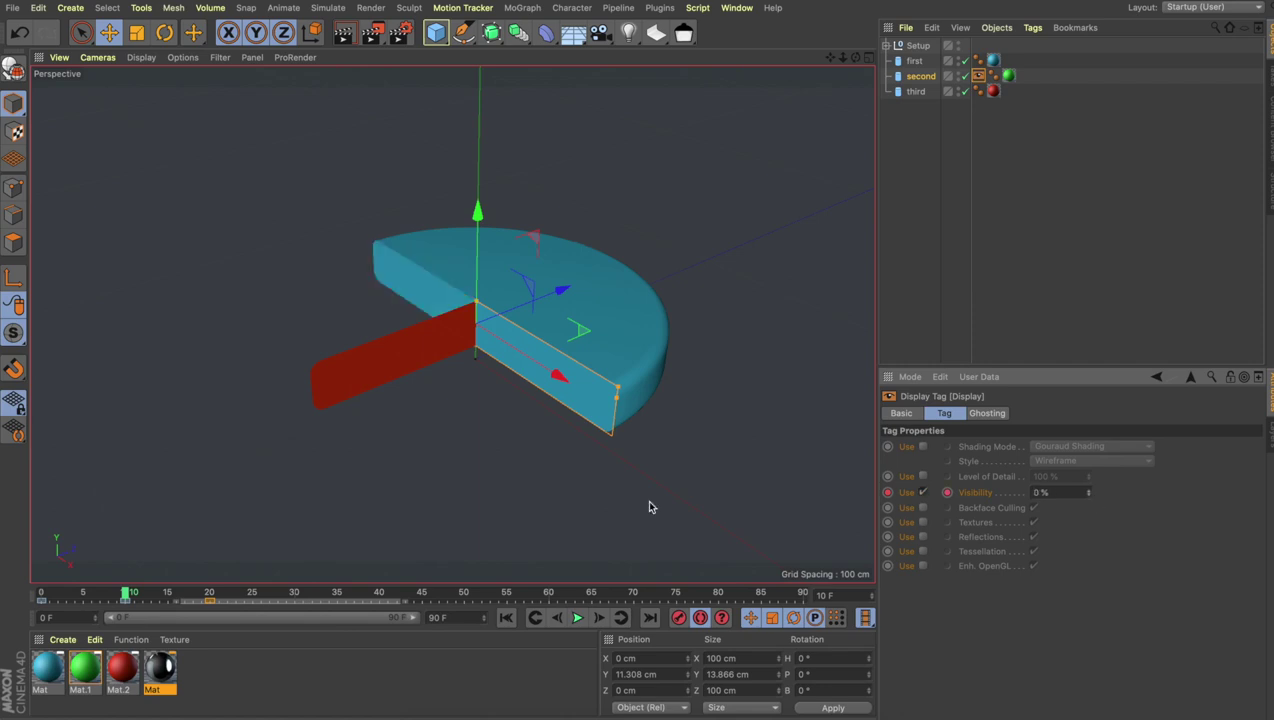
{"action": "left_click_drag", "start_coordinate": [98, 596], "coordinate": [6, 590]}
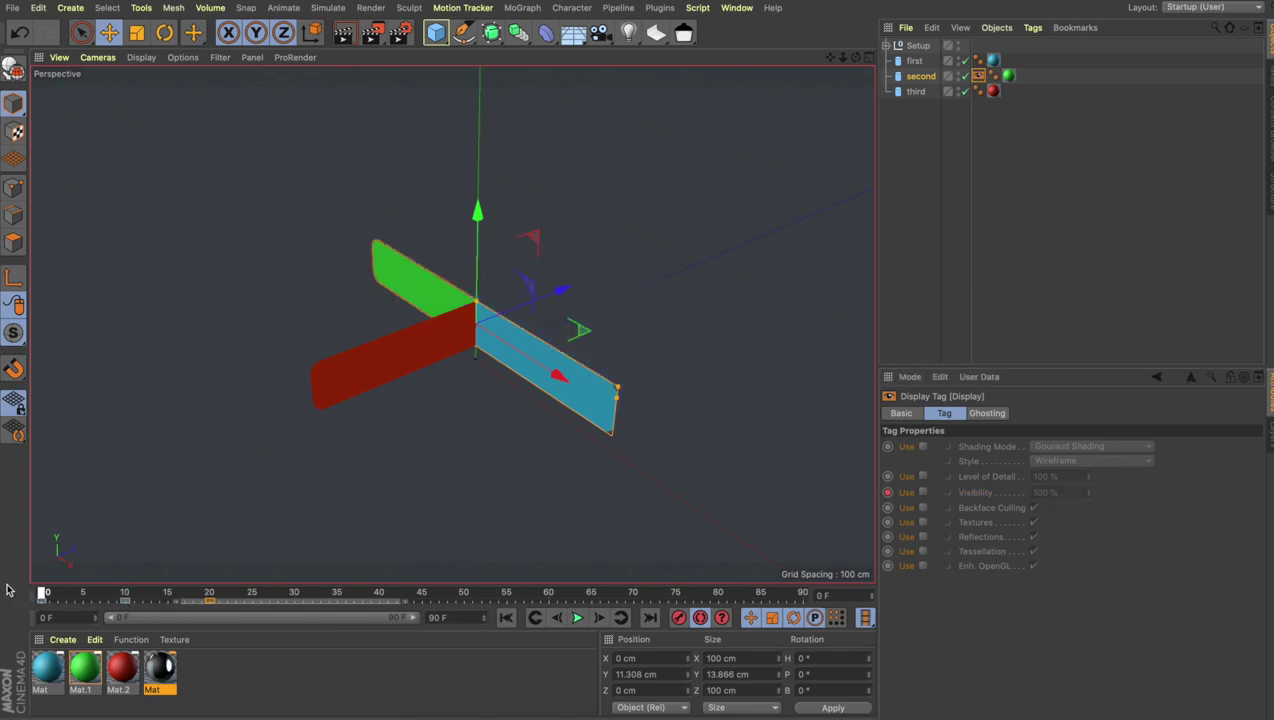
- Enable the Visibility override in the second cylinder's Display tag and key it at 0% on frame 0
{"action": "left_click", "coordinate": [923, 493]}
{"action": "double_click", "coordinate": [1076, 492]}
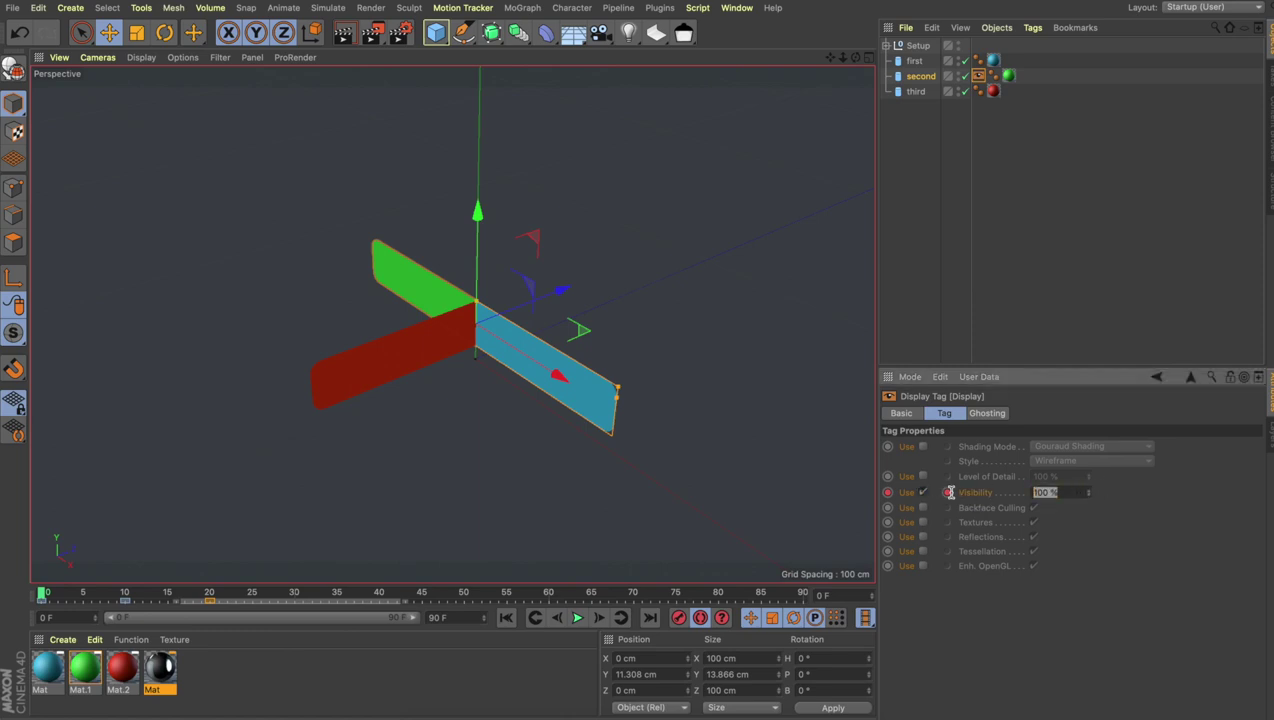
{"action": "type", "text": "0"}
{"action": "key", "text": "Return"}
{"action": "left_click", "coordinate": [947, 493]}
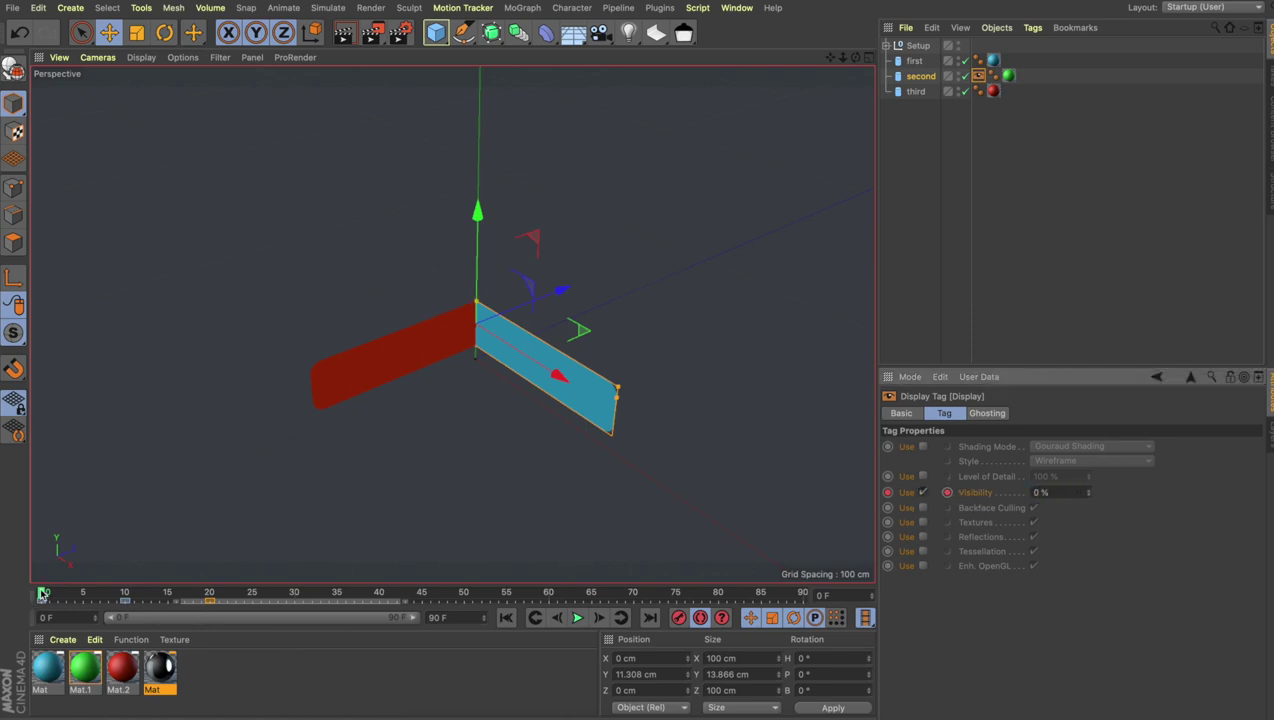
- Key the second cylinder's Display tag visibility at 100% on frame 10 and scrub forward to frame 20
{"action": "left_click_drag", "start_coordinate": [43, 594], "coordinate": [128, 588]}
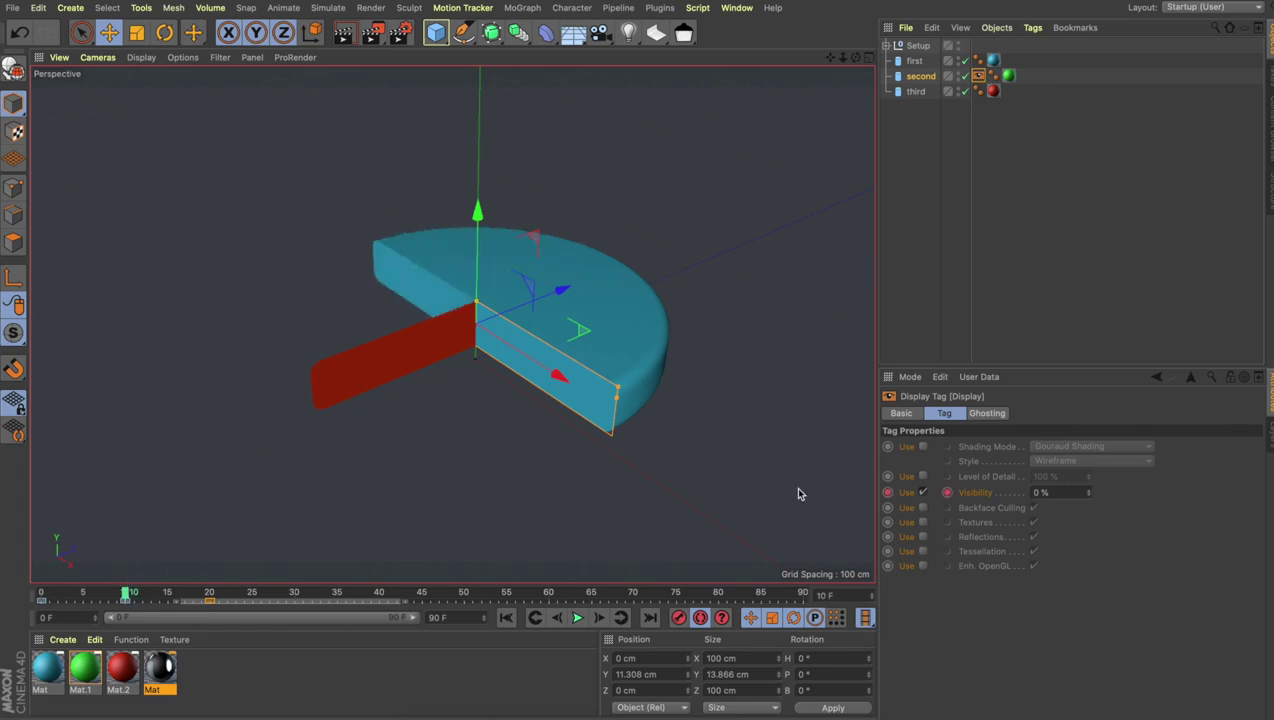
{"action": "left_click", "coordinate": [1045, 492]}
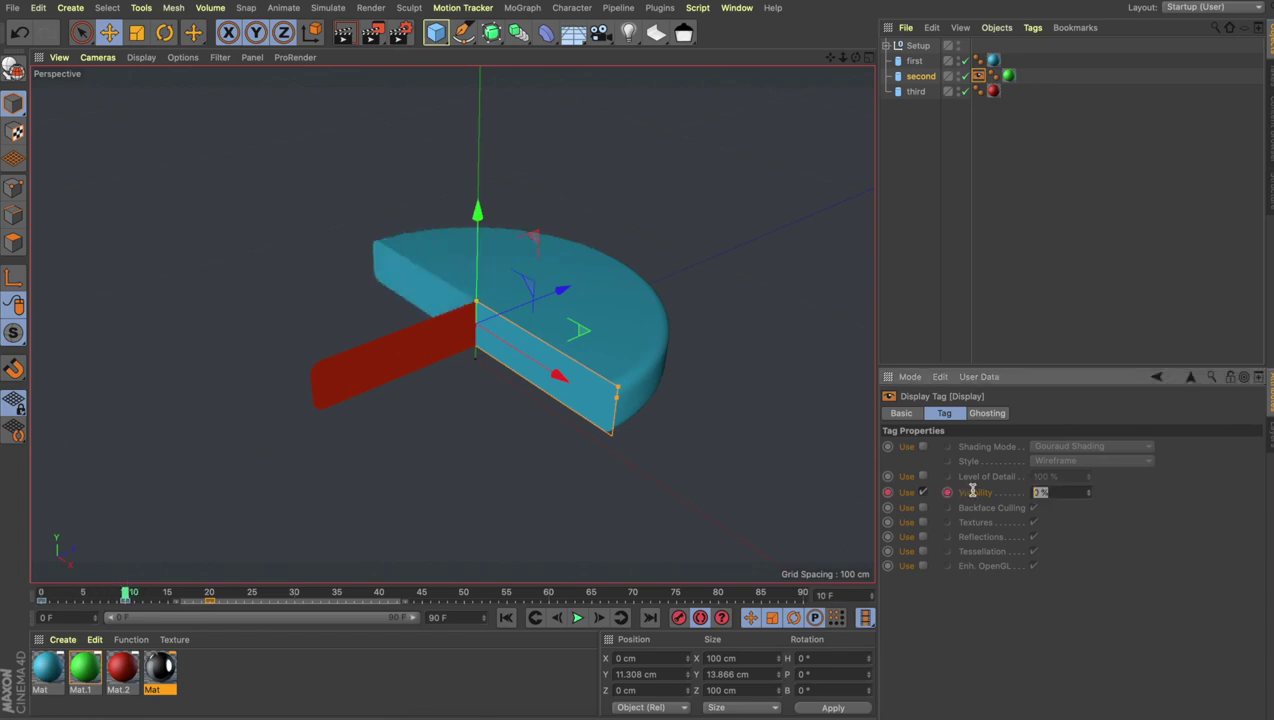
{"action": "key", "text": "Return"}
{"action": "left_click_drag", "start_coordinate": [40, 590], "coordinate": [210, 590]}
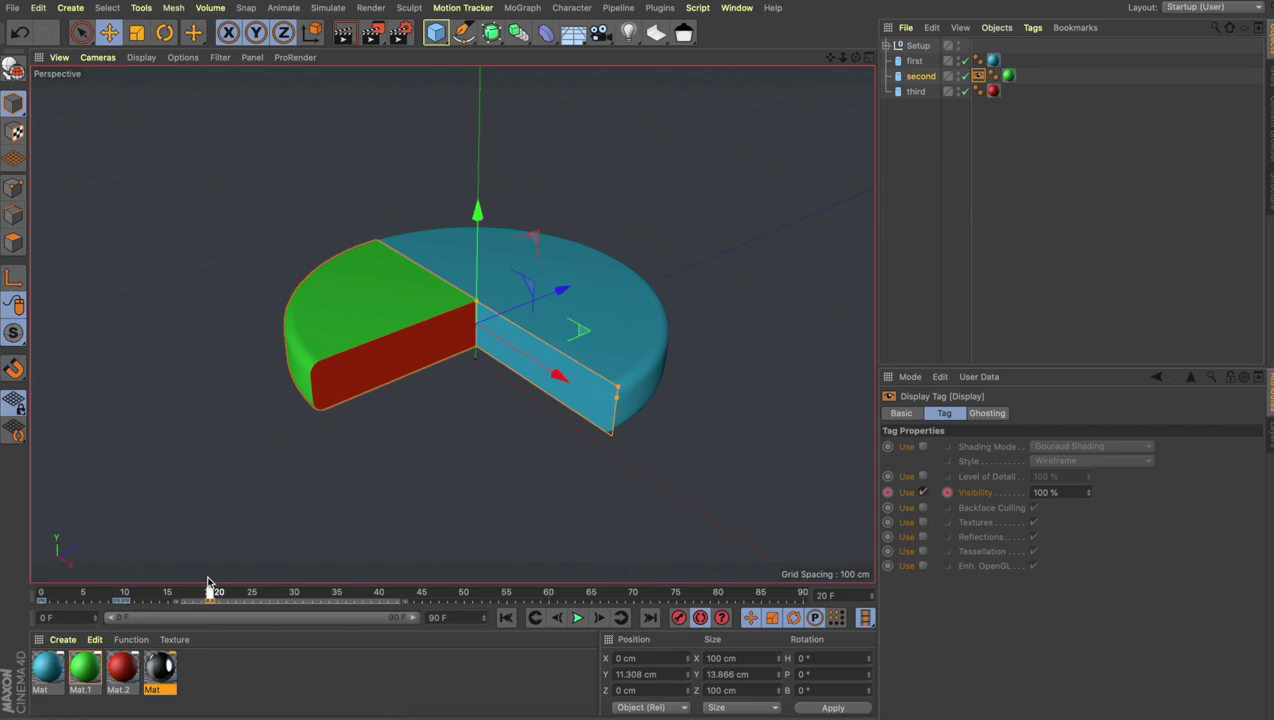
- Go to frame 19 and add a Display tag to the third cylinder
{"action": "left_click", "coordinate": [915, 91]}
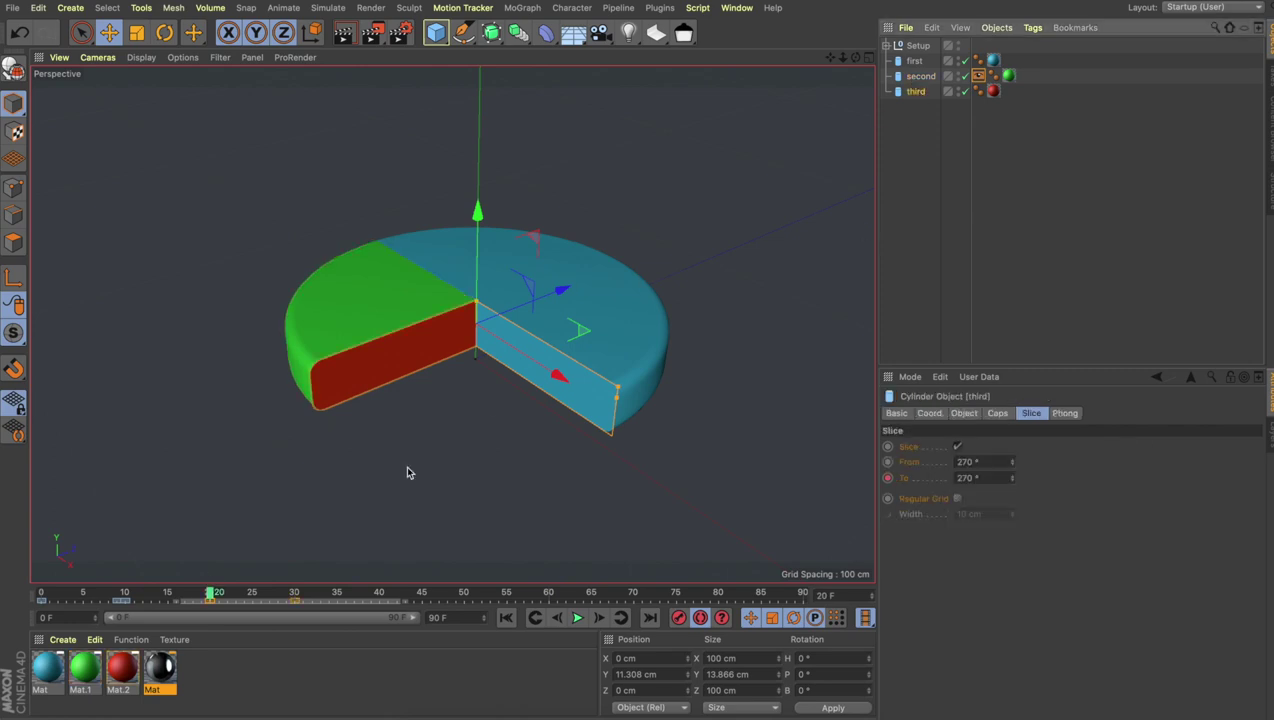
{"action": "mouse_move", "coordinate": [213, 592]}
{"action": "left_mouse_down"}
{"action": "mouse_move", "coordinate": [162, 592]}
{"action": "mouse_move", "coordinate": [202, 593]}
{"action": "left_mouse_up"}
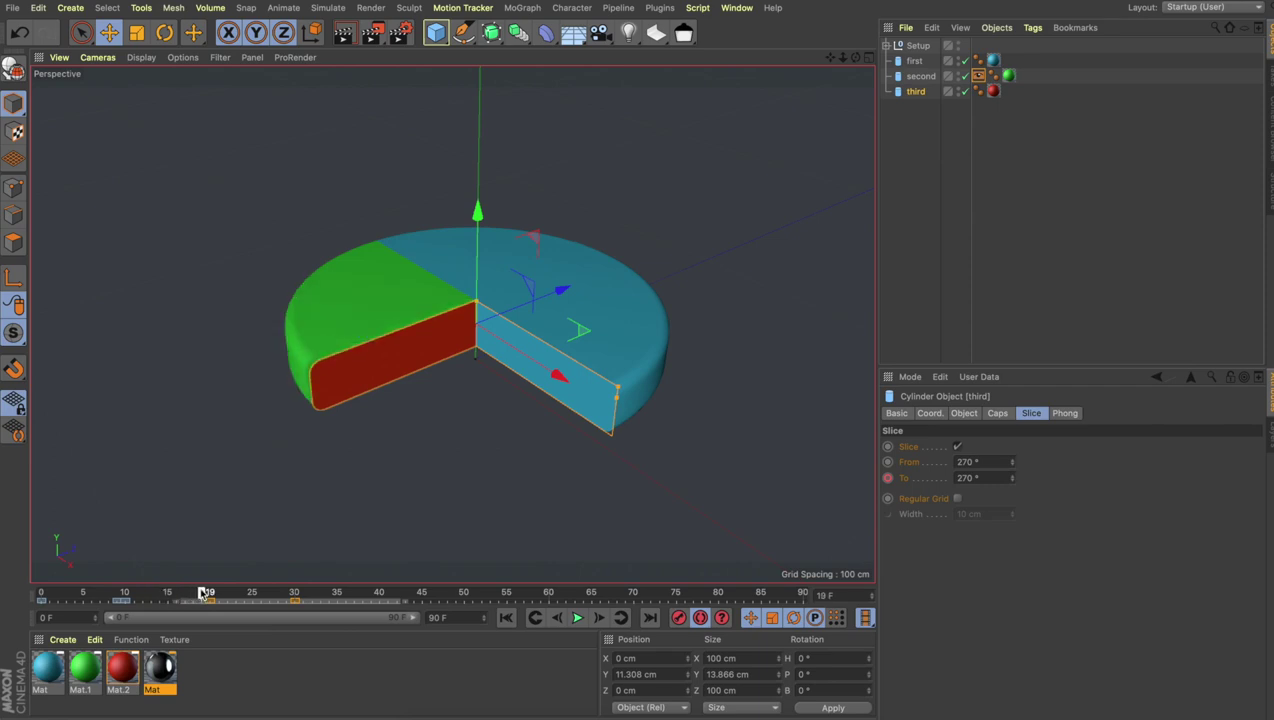
{"action": "right_click", "coordinate": [924, 97]}
{"action": "mouse_move", "coordinate": [960, 103]}
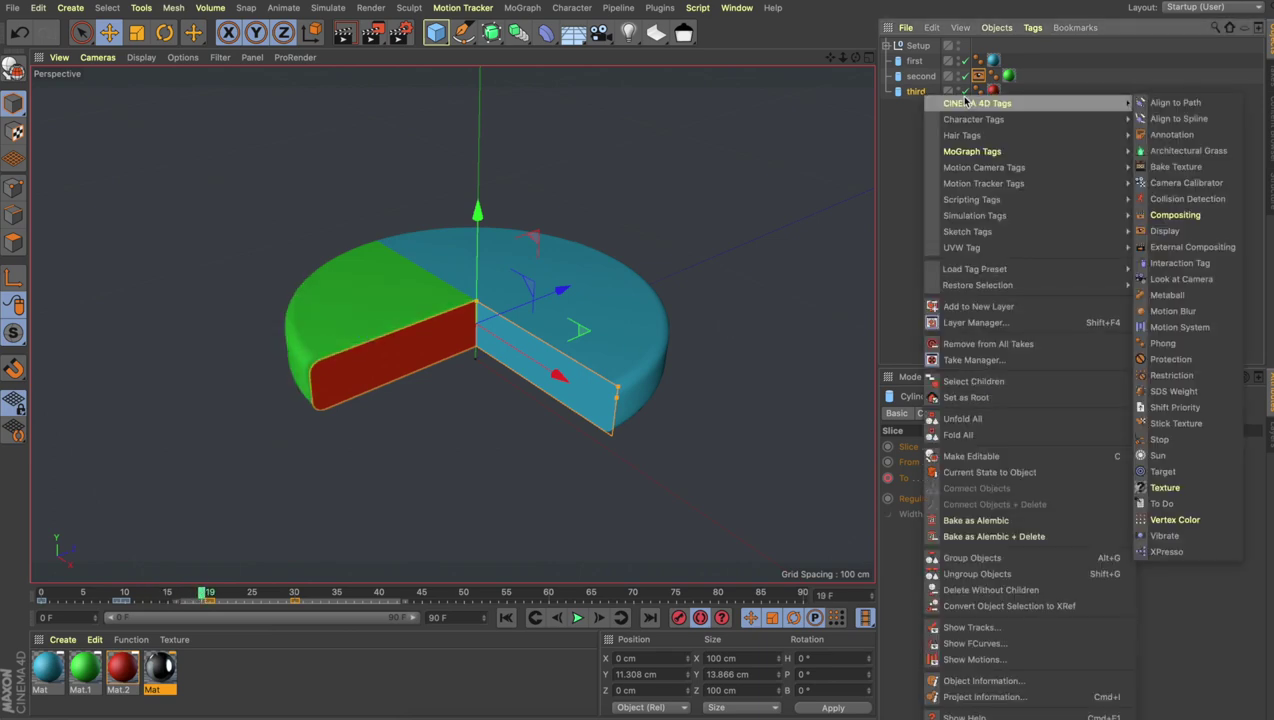
{"action": "left_click", "coordinate": [1162, 231]}
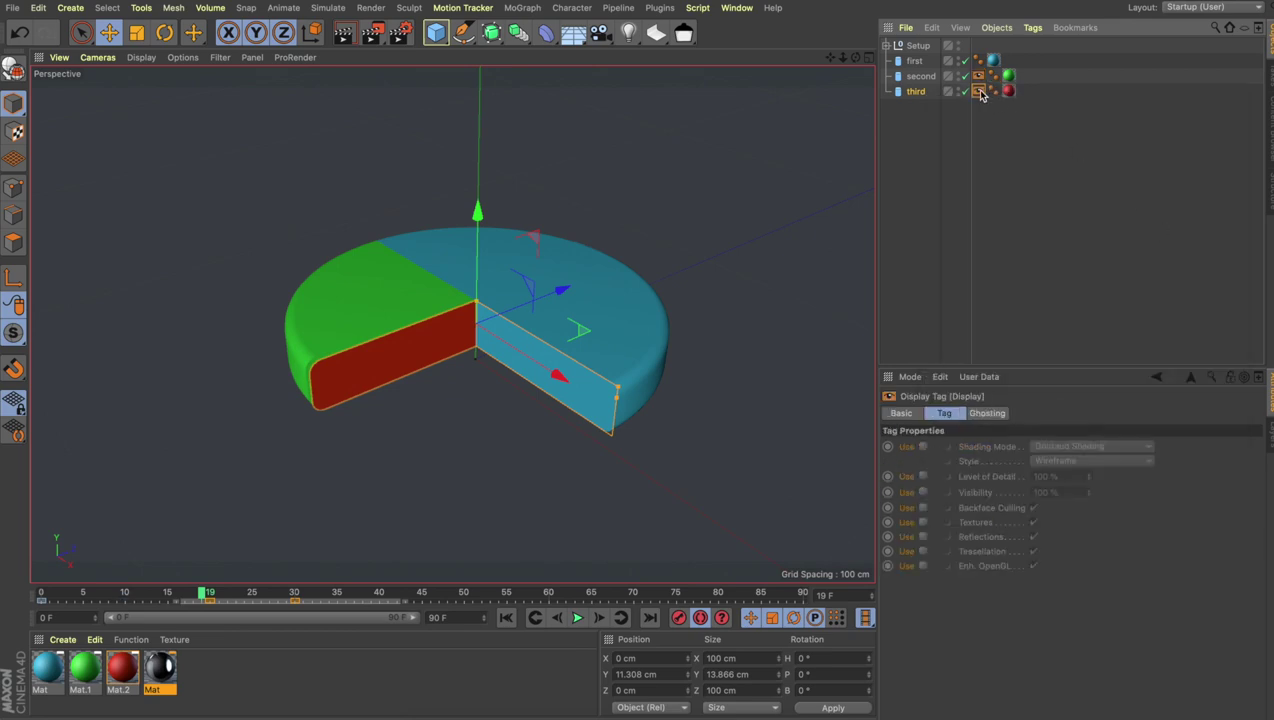
- Enable the Visibility override in the third cylinder's Display tag and key it at 0% on frame 19
{"action": "left_click", "coordinate": [922, 493]}
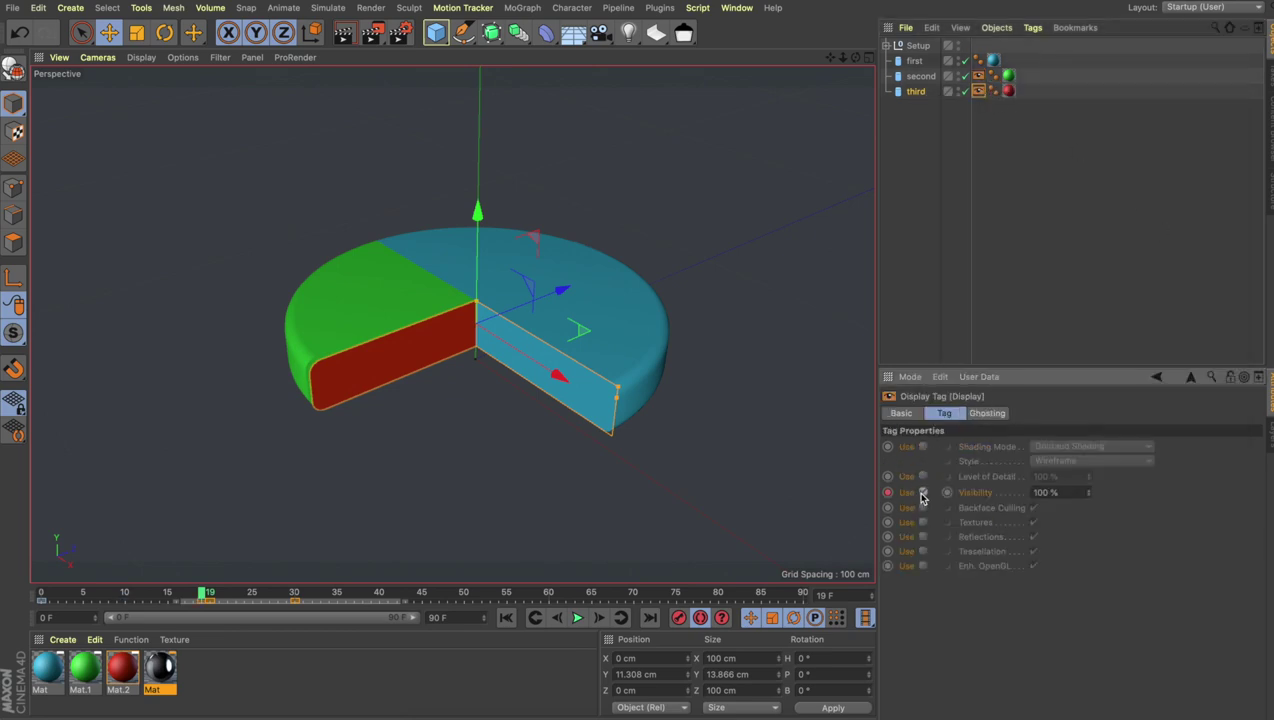
{"action": "left_click", "coordinate": [1085, 494]}
{"action": "type", "text": "0"}
{"action": "key", "text": "Return"}
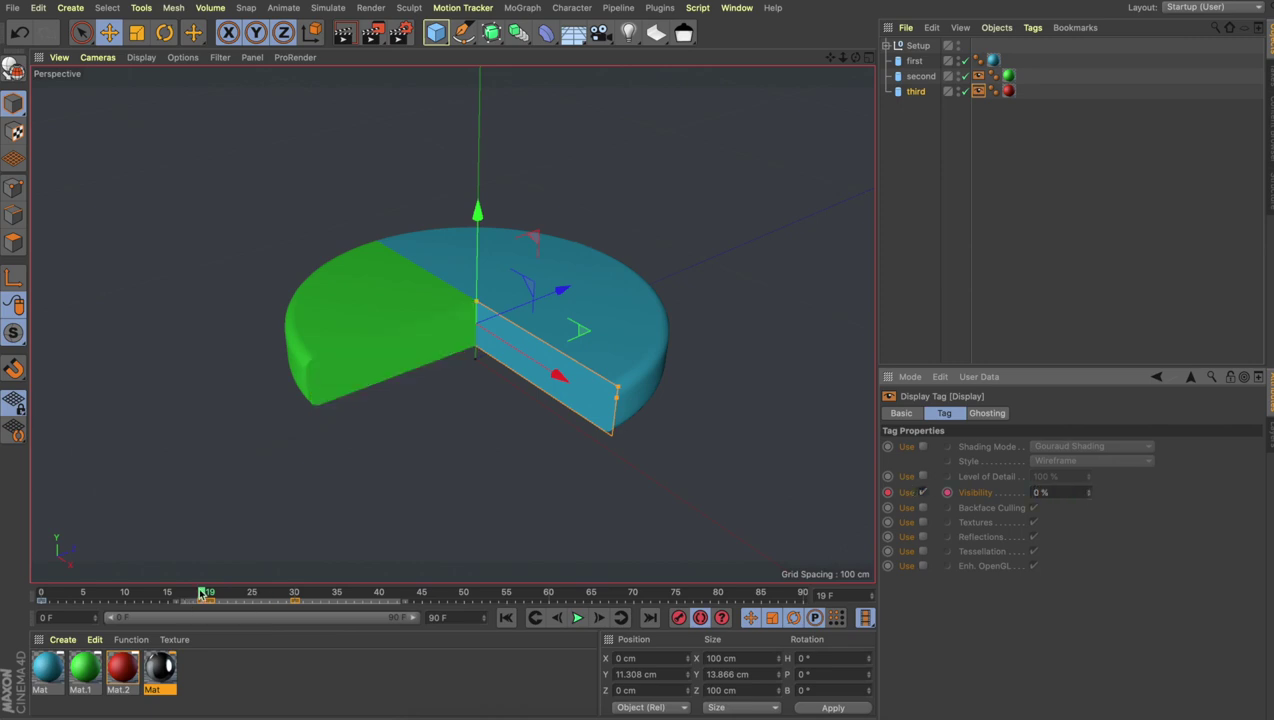
- Key the third cylinder's Display tag visibility at 100% on frame 30
{"action": "left_click_drag", "start_coordinate": [203, 594], "coordinate": [296, 594]}
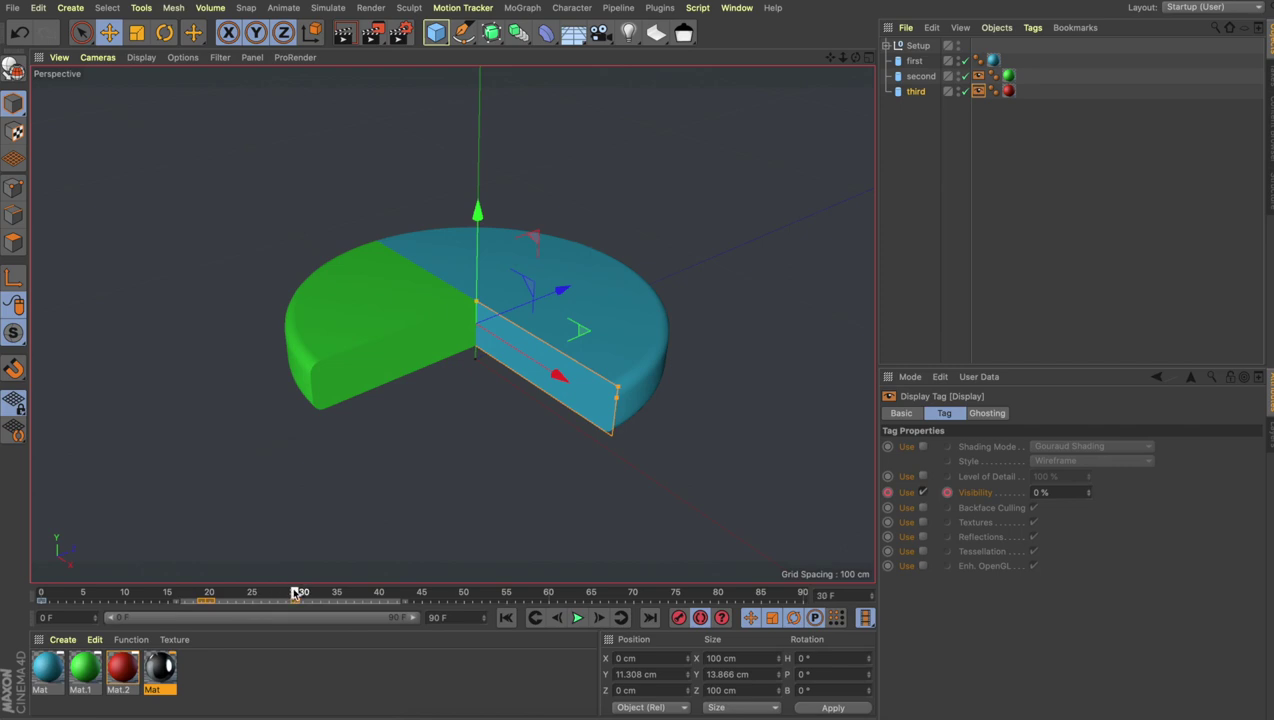
{"action": "left_click", "coordinate": [1075, 490]}
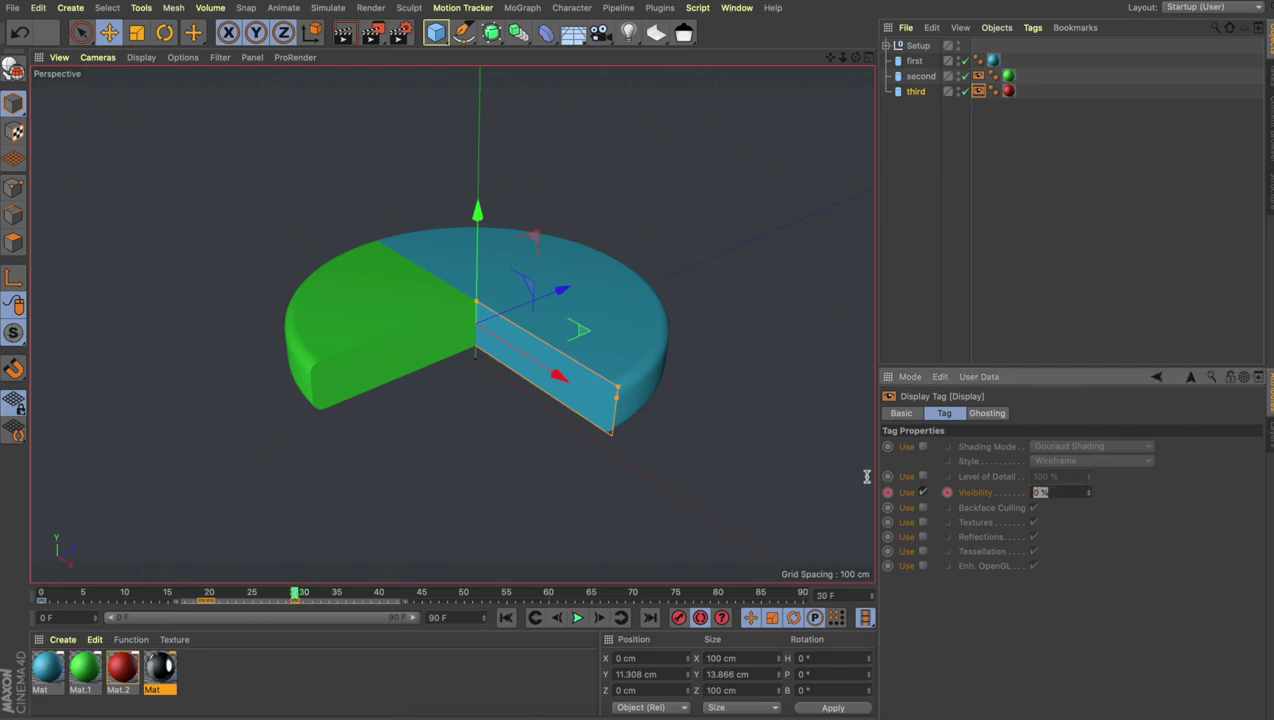
{"action": "type", "text": "100"}
{"action": "key", "text": "Return"}
- Play the animation from frame 0 to check that the slices appear in sequence, stop it and scrub back
{"action": "mouse_move", "coordinate": [41, 594]}
{"action": "left_mouse_down"}
{"action": "mouse_move", "coordinate": [287, 590]}
{"action": "mouse_move", "coordinate": [41, 594]}
{"action": "left_mouse_up"}
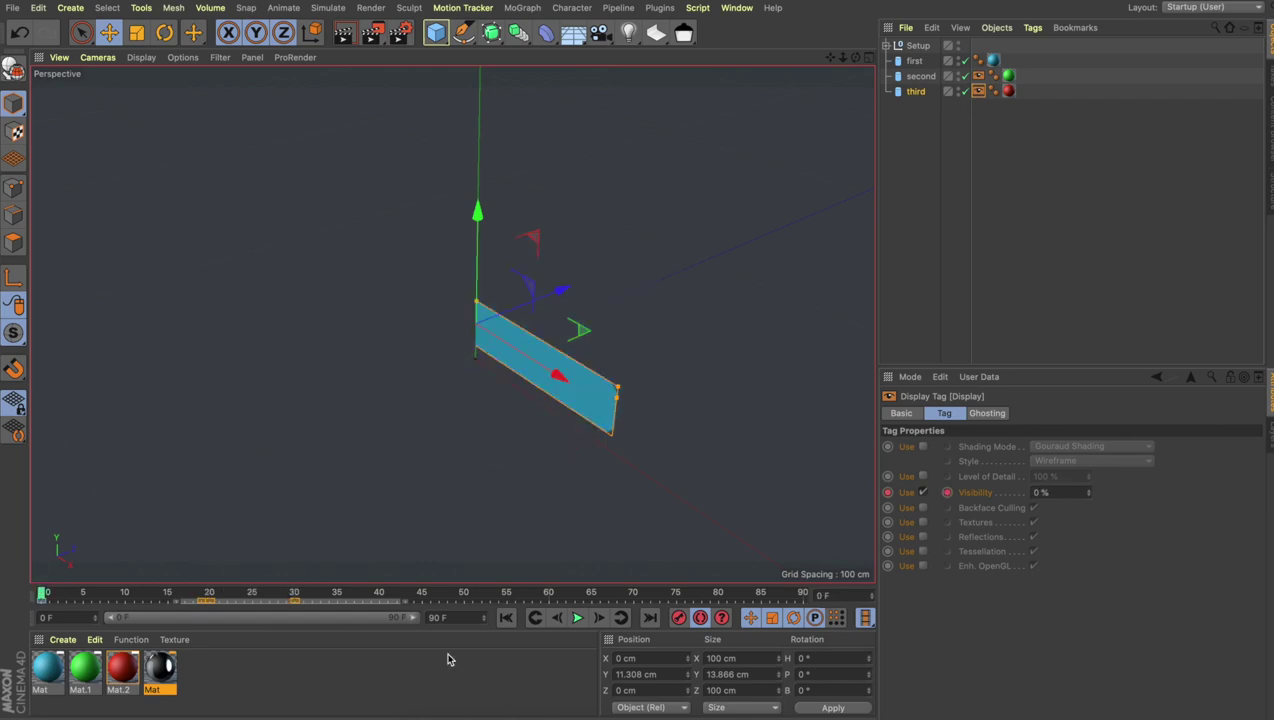
{"action": "left_click", "coordinate": [447, 657]}
{"action": "left_click", "coordinate": [578, 618]}
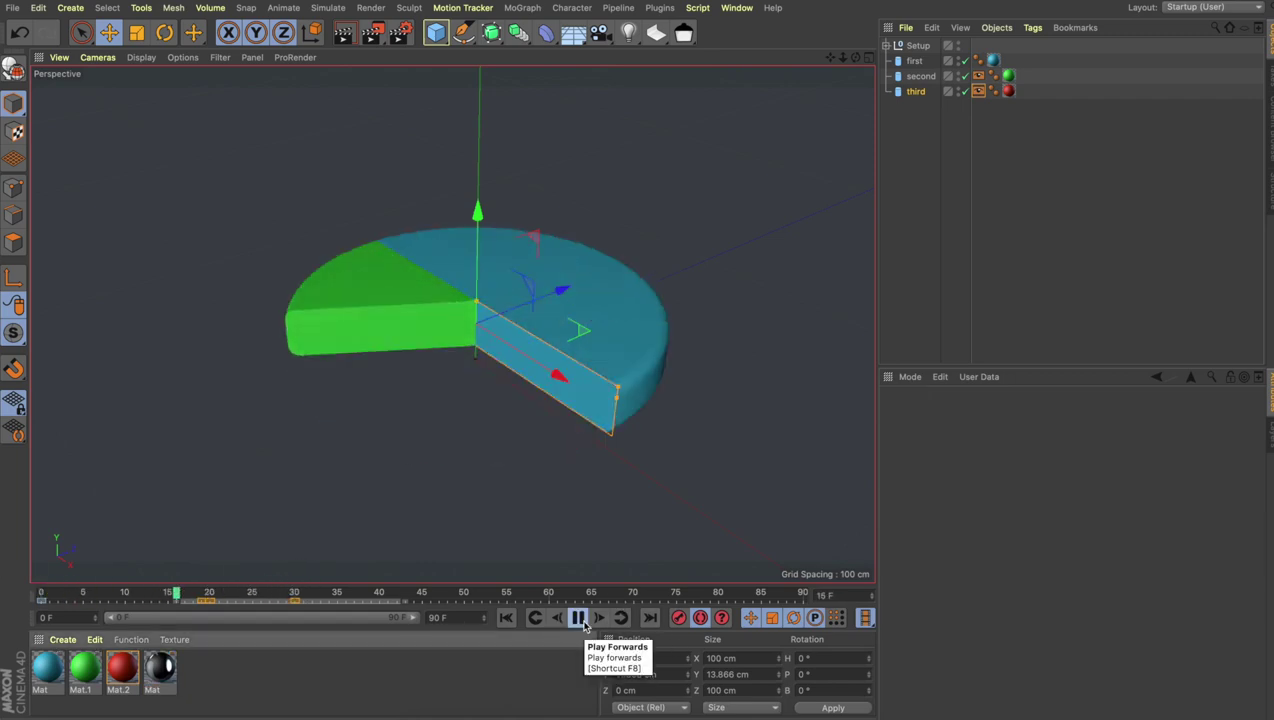
{"action": "left_click", "coordinate": [578, 618]}
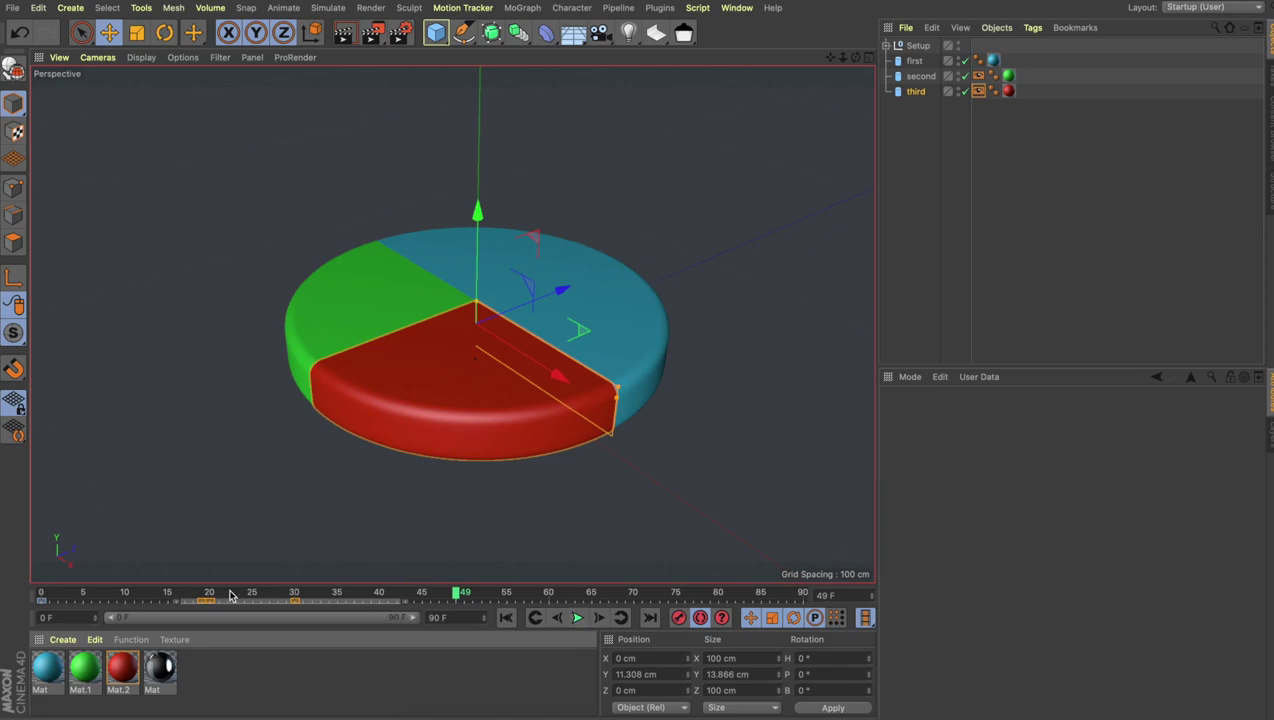
{"action": "left_click_drag", "start_coordinate": [455, 593], "coordinate": [355, 594]}
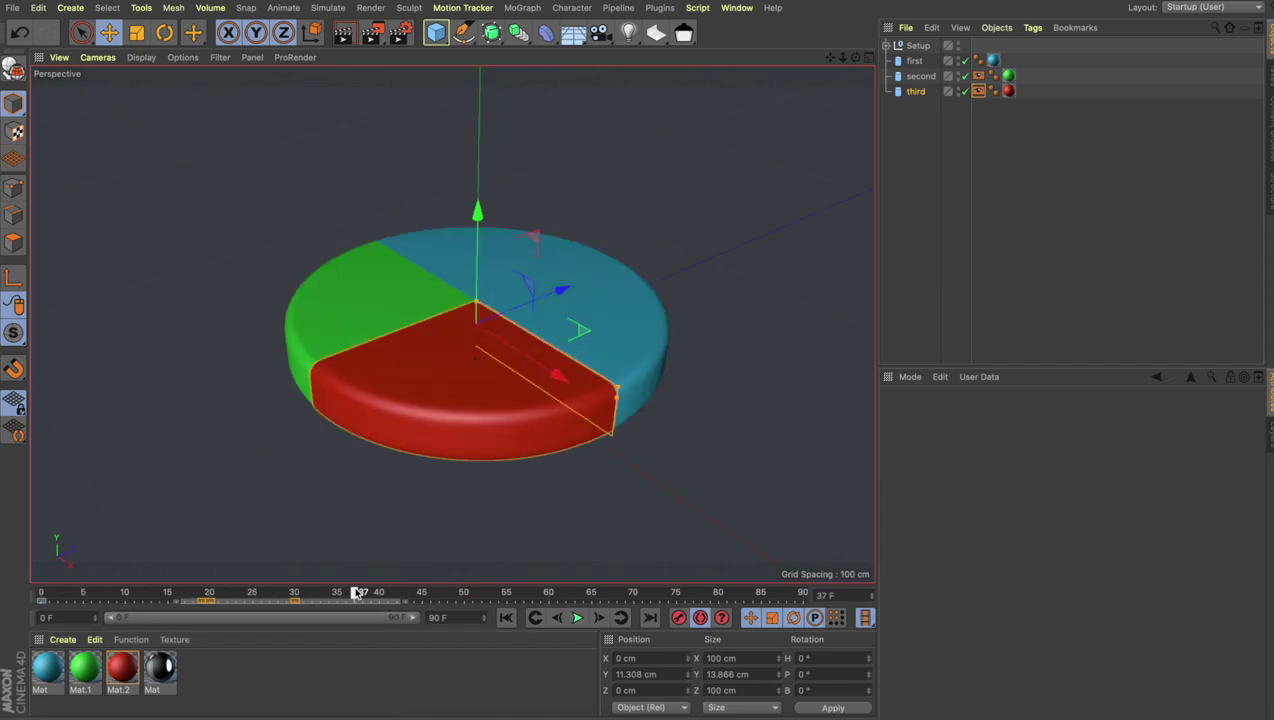
- Scrub to frame 26 and render the active view as a preview, then clear the preview
{"action": "left_click", "coordinate": [341, 495]}
{"action": "left_click", "coordinate": [405, 593]}
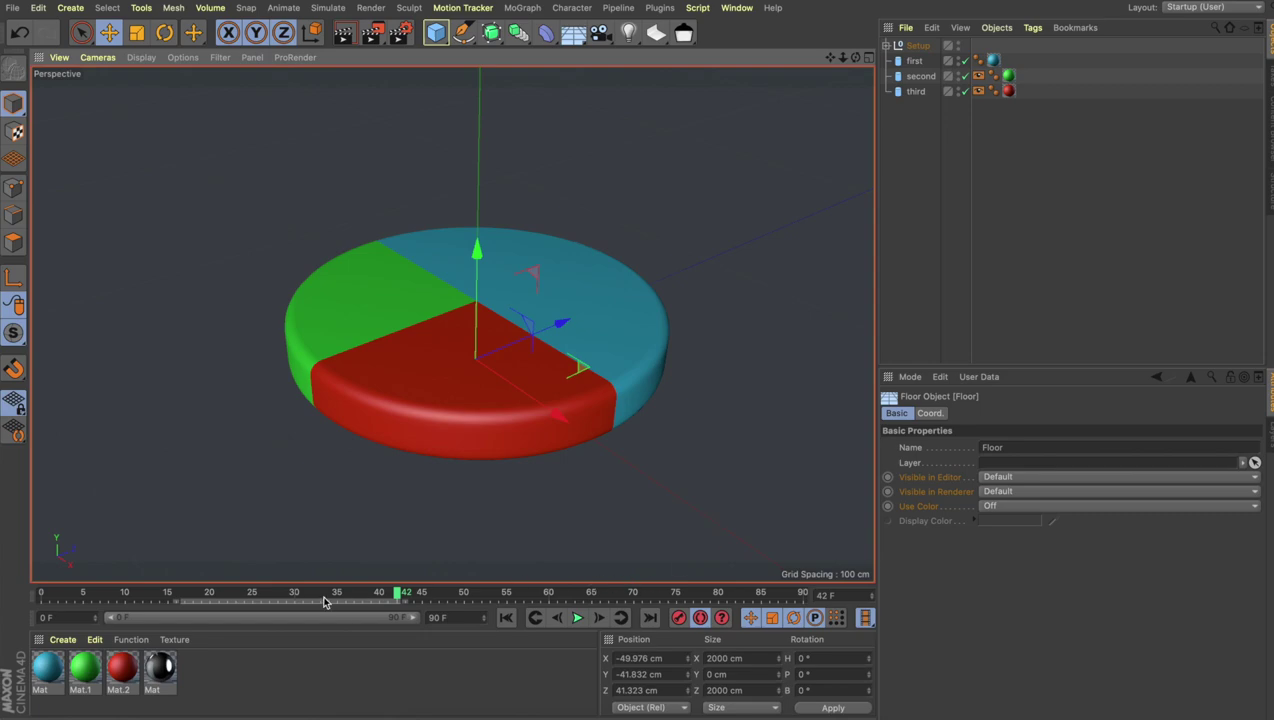
{"action": "left_click_drag", "start_coordinate": [323, 600], "coordinate": [262, 592]}
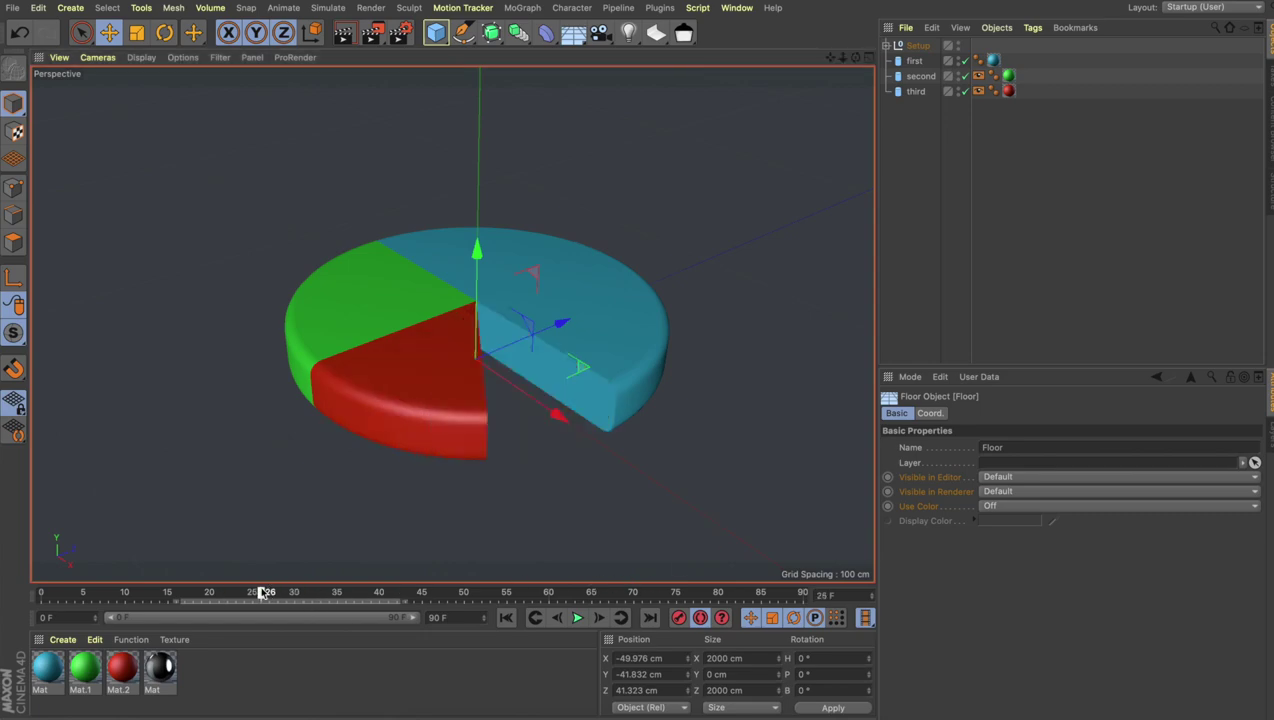
{"action": "left_click", "coordinate": [348, 36]}
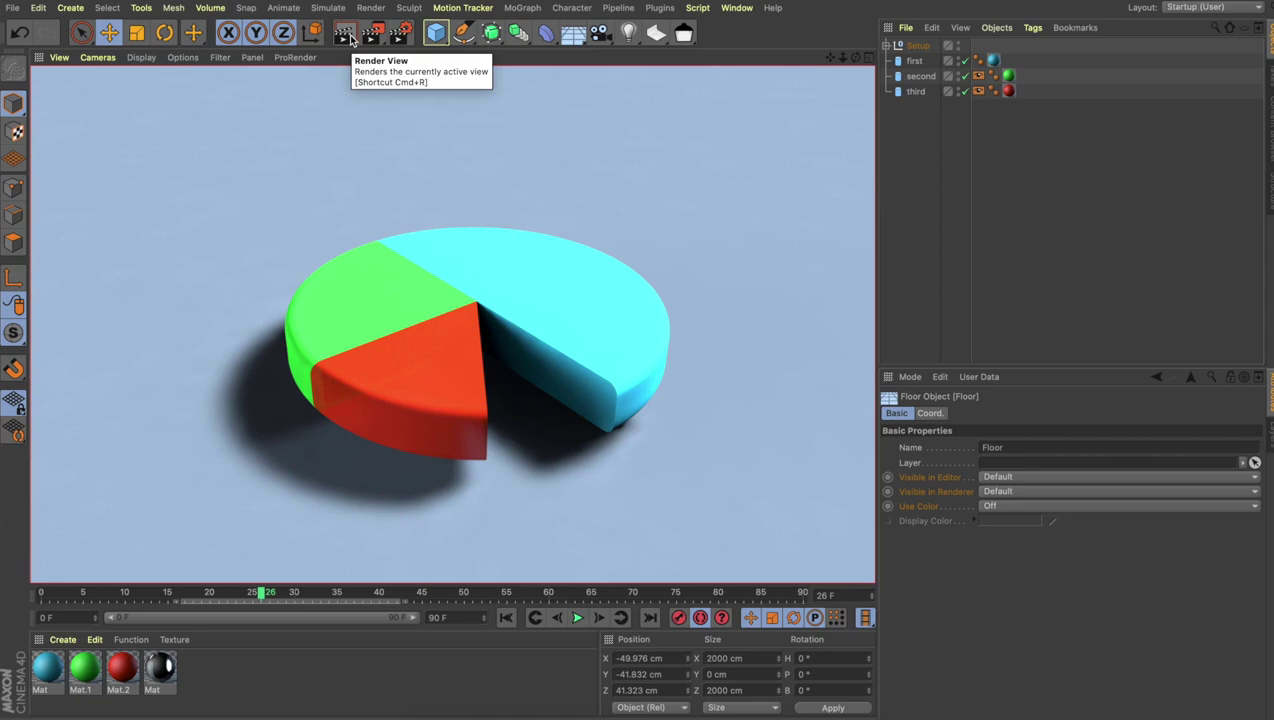
{"action": "left_click", "coordinate": [271, 184]}
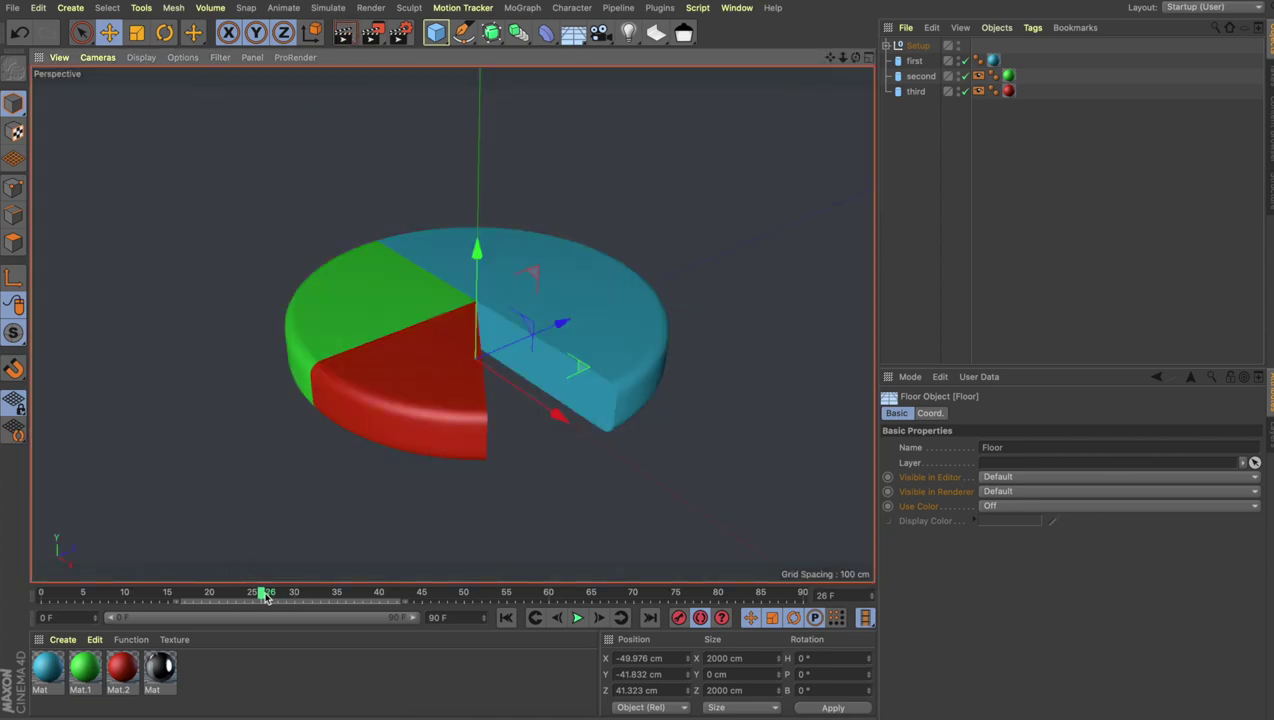
- Go to frame 30 and set the render output's frame range to run from 0 to 30
{"action": "left_click_drag", "start_coordinate": [265, 592], "coordinate": [298, 597]}
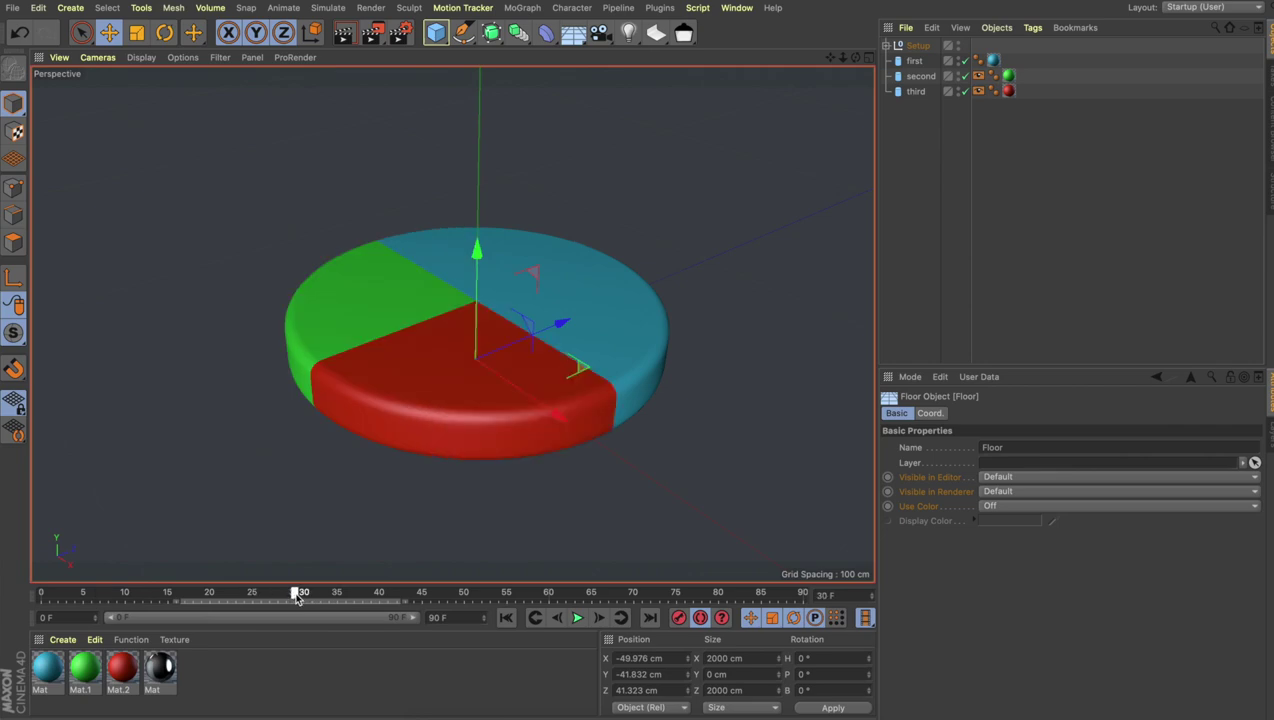
{"action": "left_click", "coordinate": [401, 32]}
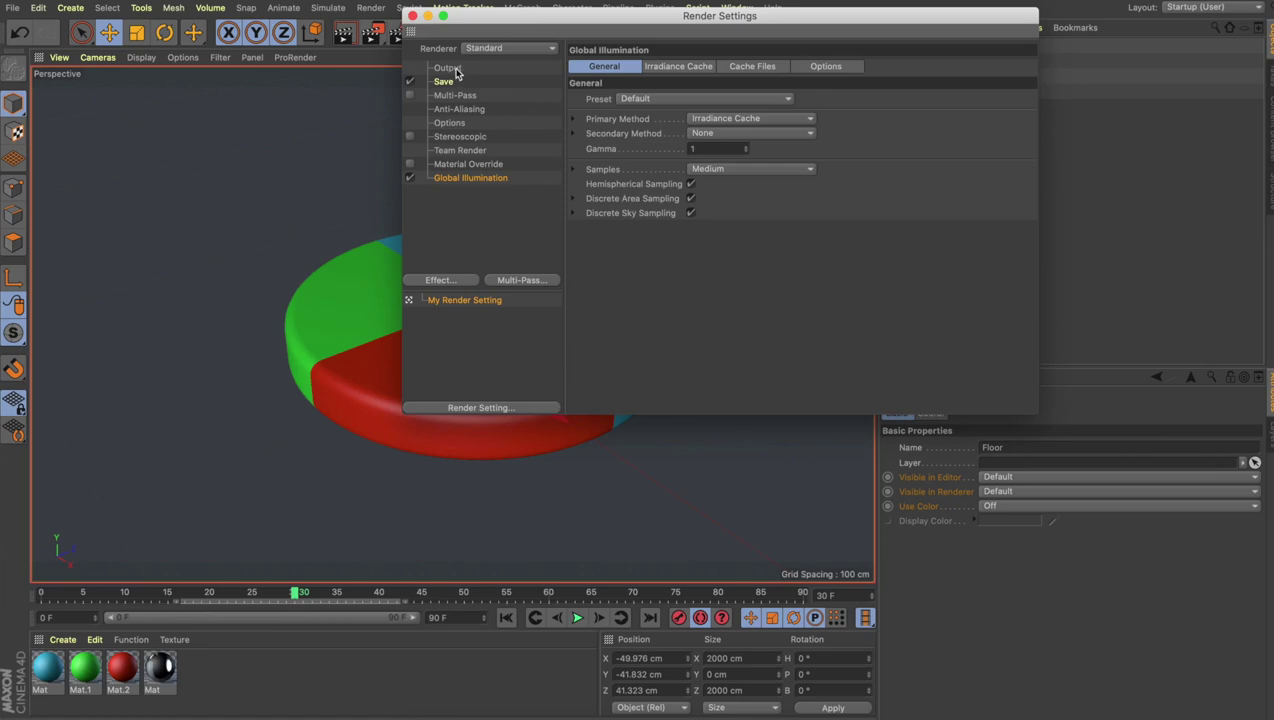
{"action": "left_click", "coordinate": [450, 68]}
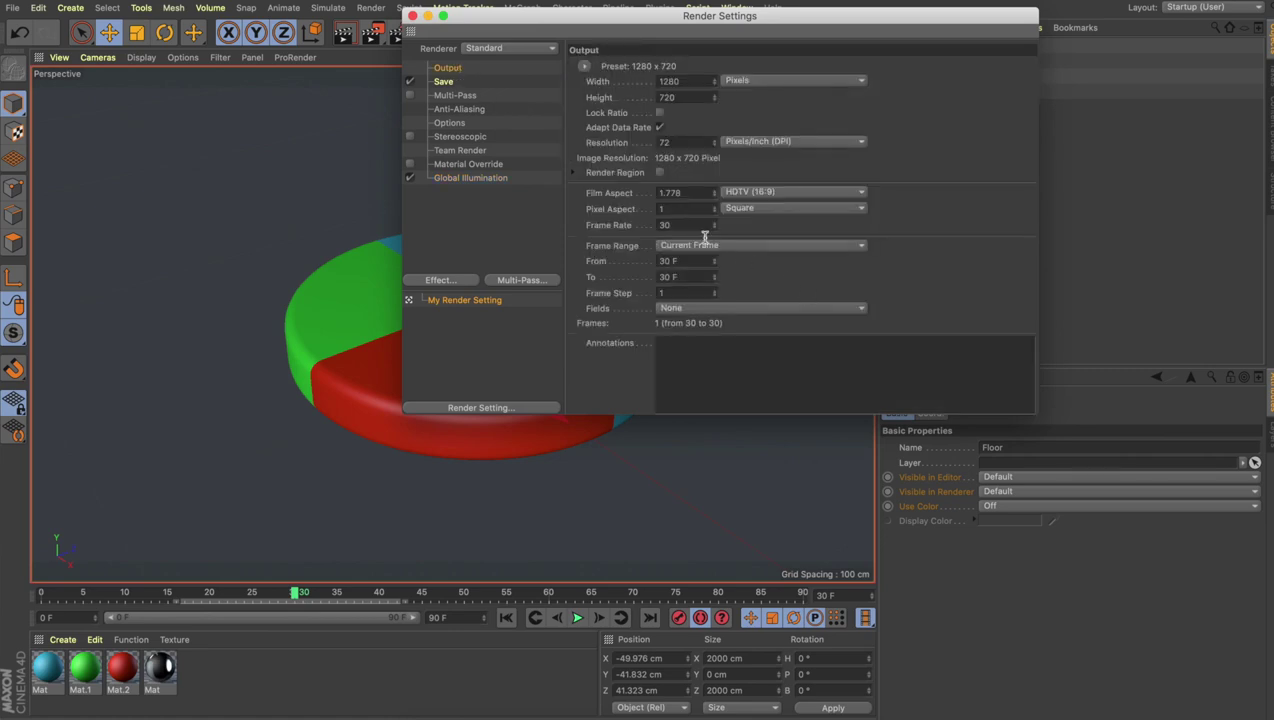
{"action": "left_click", "coordinate": [684, 260]}
{"action": "type", "text": "0"}
{"action": "key", "text": "Return"}
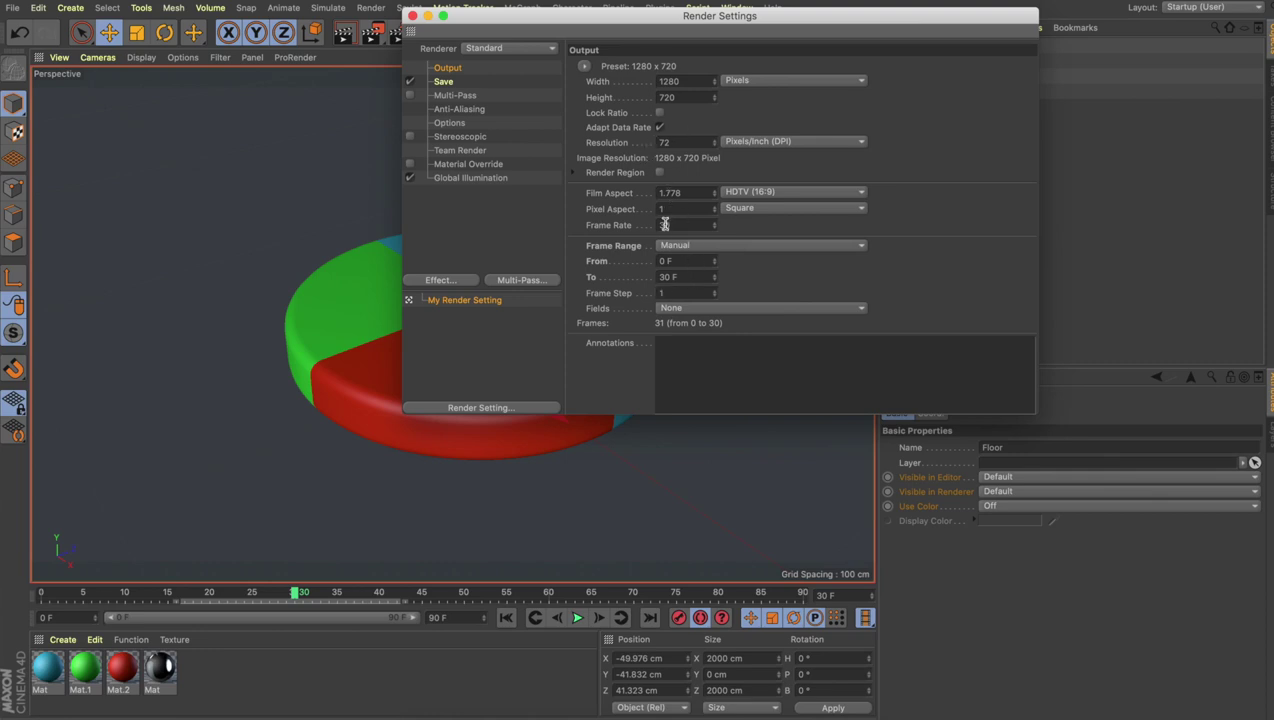
- Set the render output size to 1920 x 1080 pixels
{"action": "left_click", "coordinate": [684, 82]}
{"action": "key", "text": "Return"}
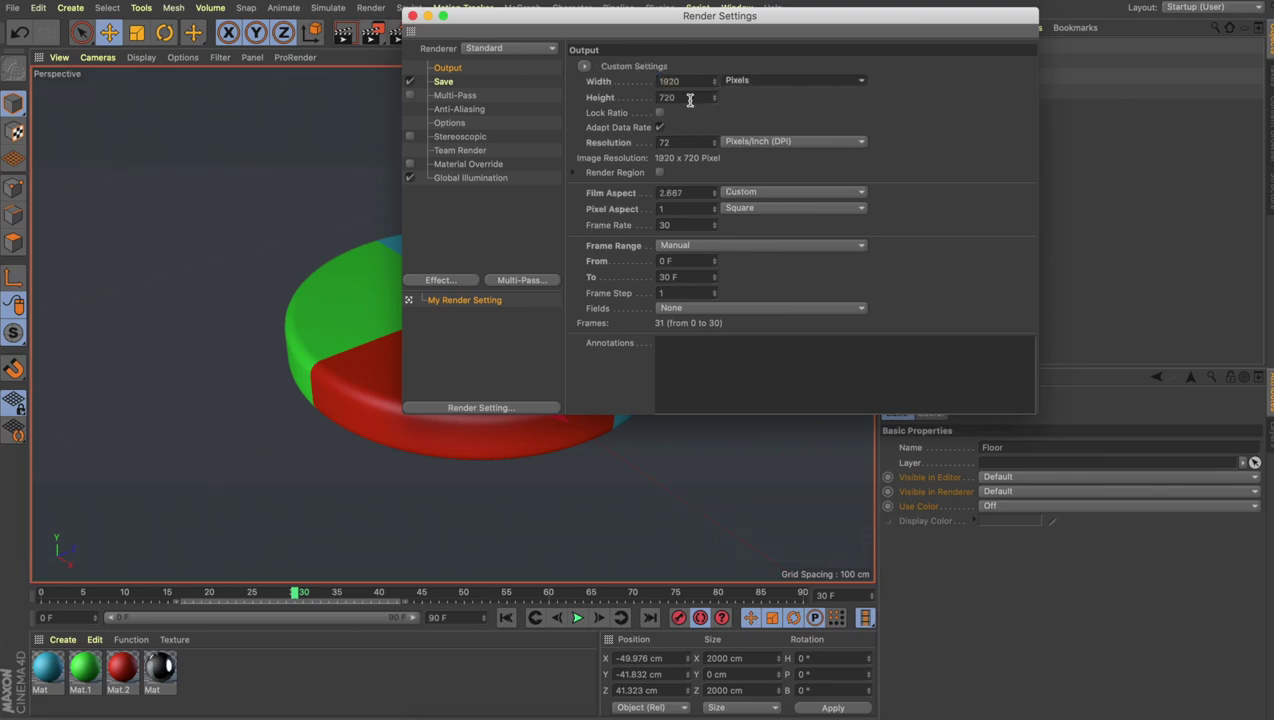
{"action": "left_click", "coordinate": [689, 100]}
{"action": "type", "text": "1080"}
{"action": "key", "text": "Return"}
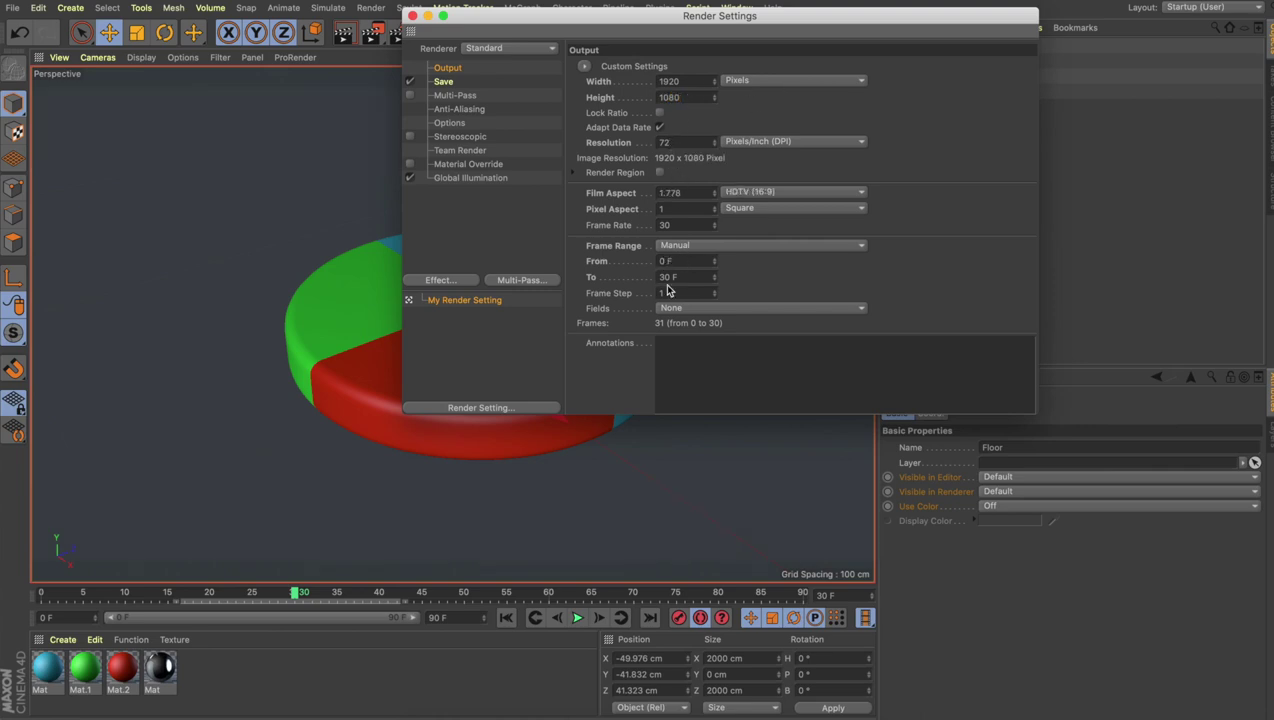
- Set the render to save to the Desktop as Untitled in MP4 format
{"action": "left_click", "coordinate": [446, 82]}
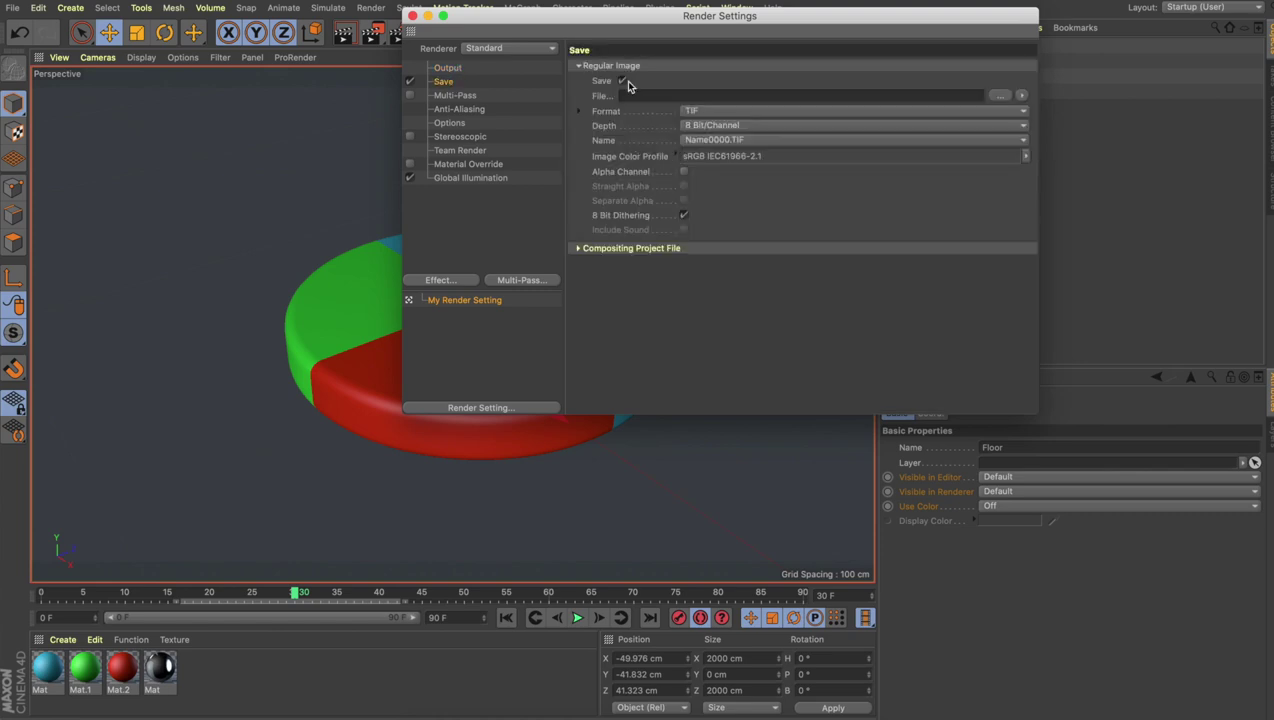
{"action": "left_click", "coordinate": [1000, 95]}
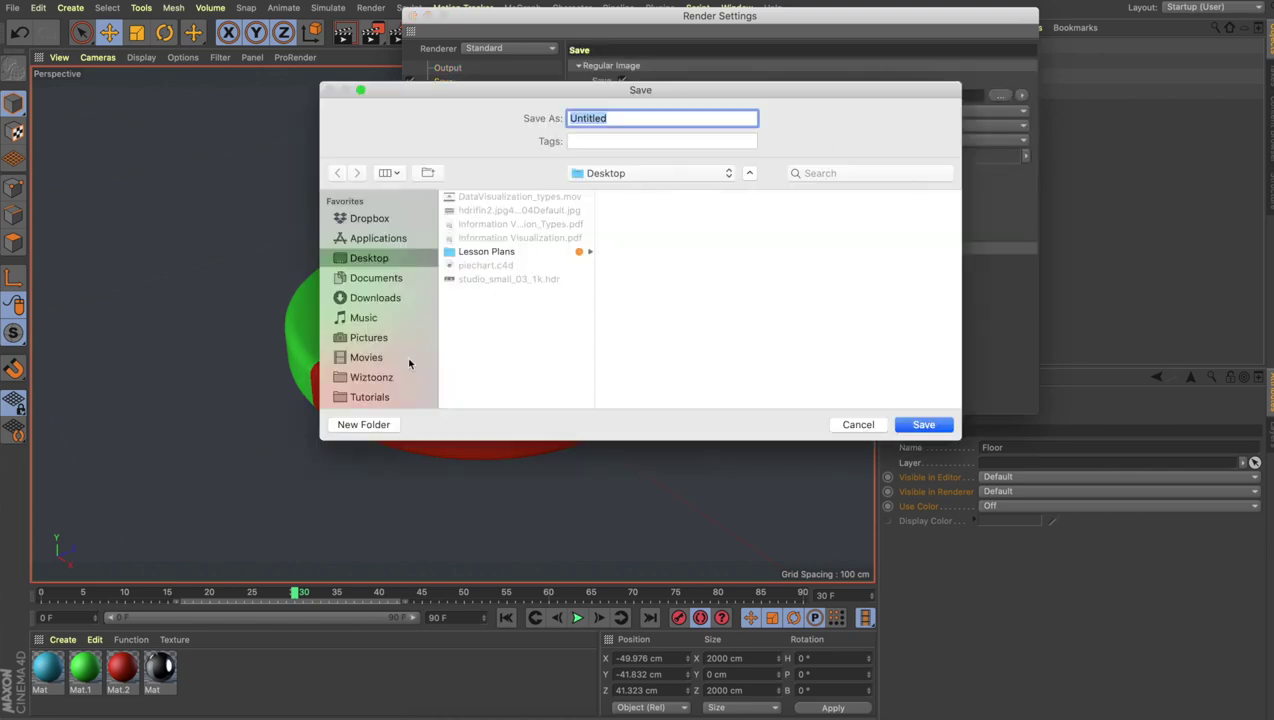
{"action": "left_click", "coordinate": [923, 424]}
{"action": "left_click", "coordinate": [732, 110]}
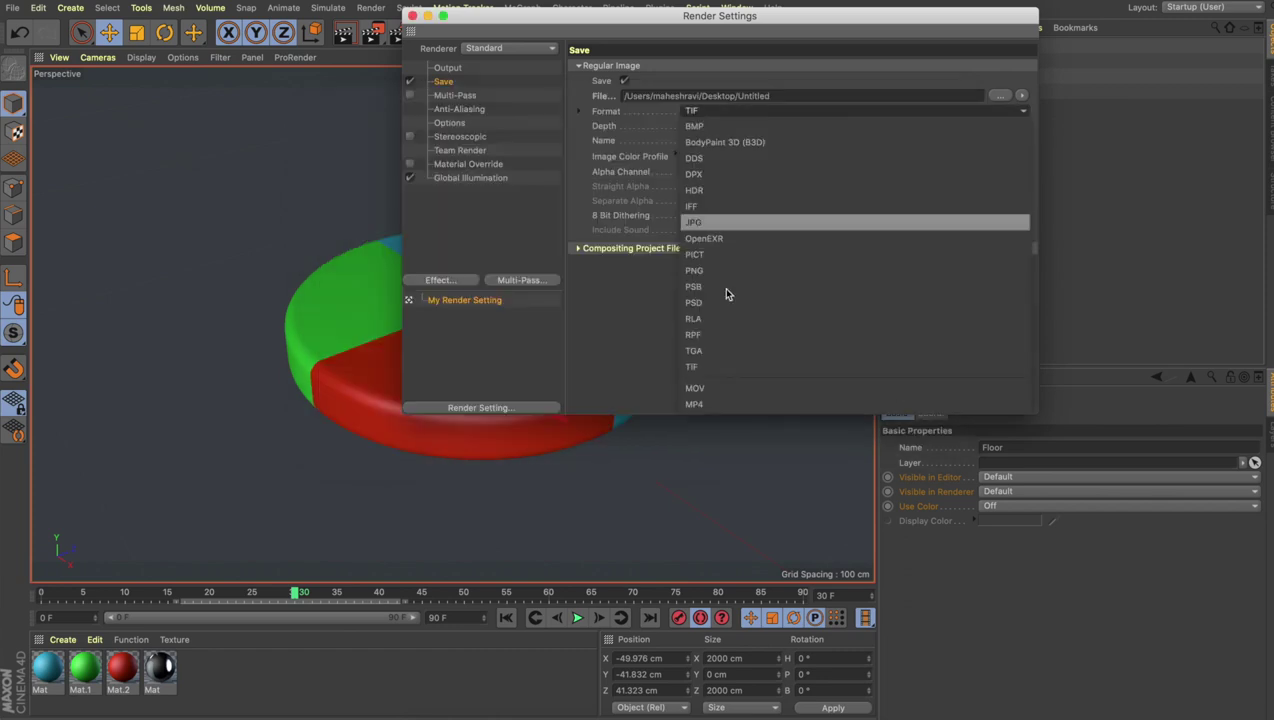
{"action": "left_click", "coordinate": [717, 405]}
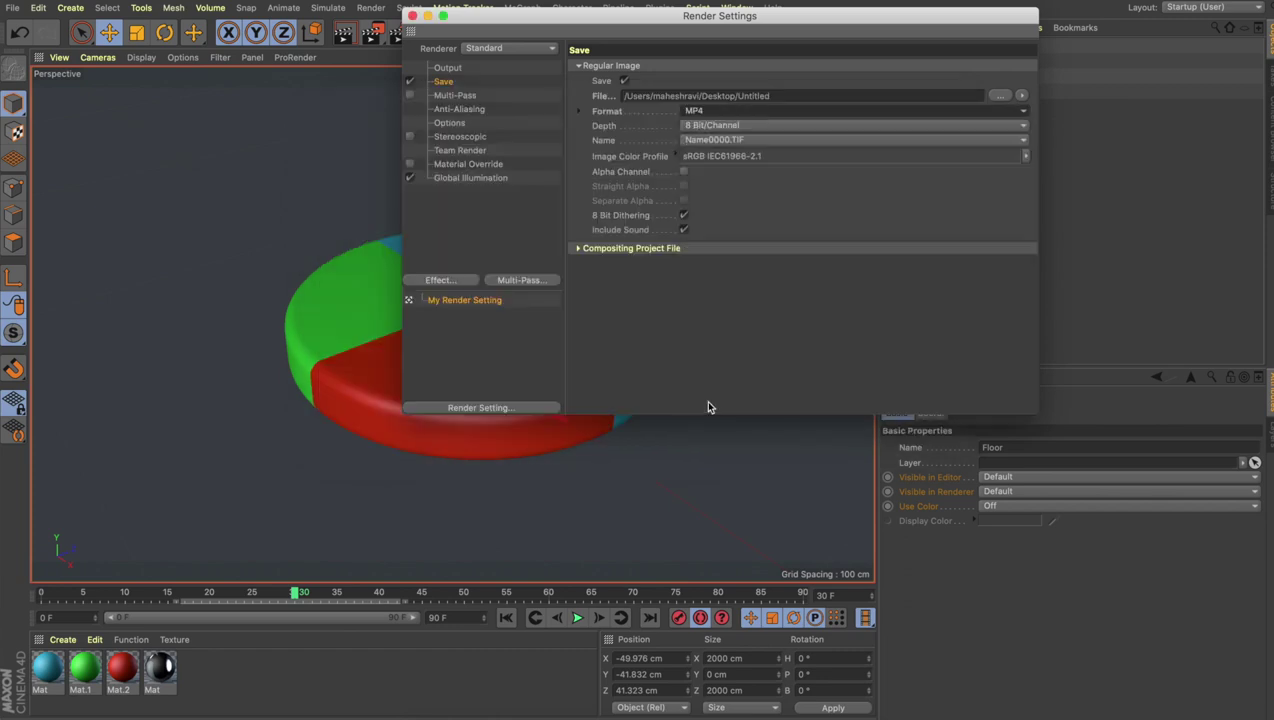
- Close the render settings, render the animation to the Picture Viewer and move its window so the whole frame area is in view
{"action": "left_click", "coordinate": [410, 16]}
{"action": "left_click", "coordinate": [368, 35]}
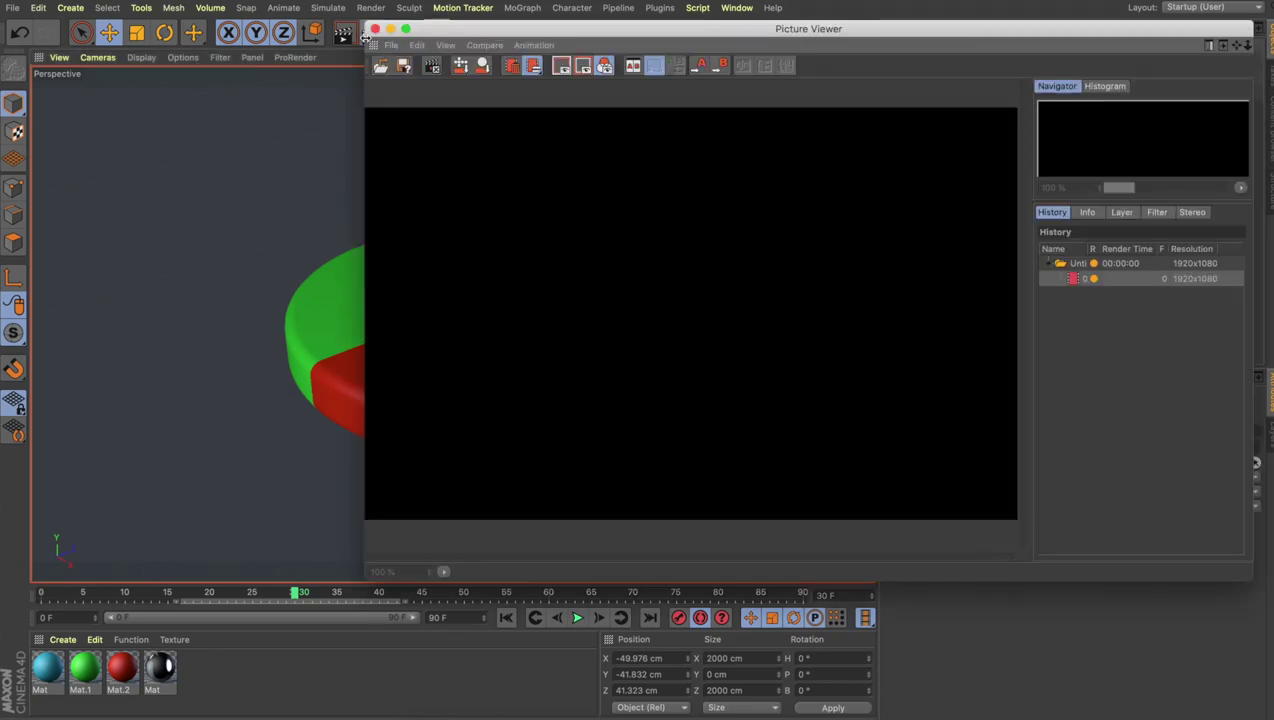
{"action": "left_click_drag", "start_coordinate": [487, 32], "coordinate": [372, 27]}
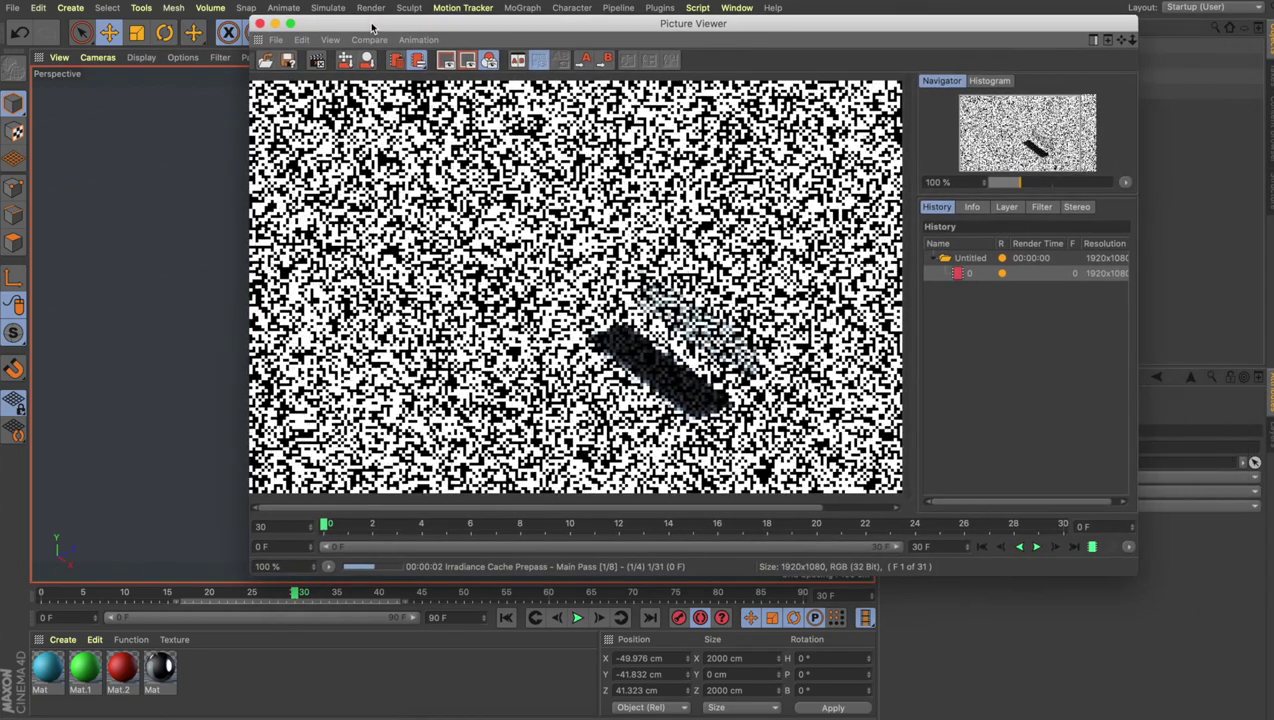